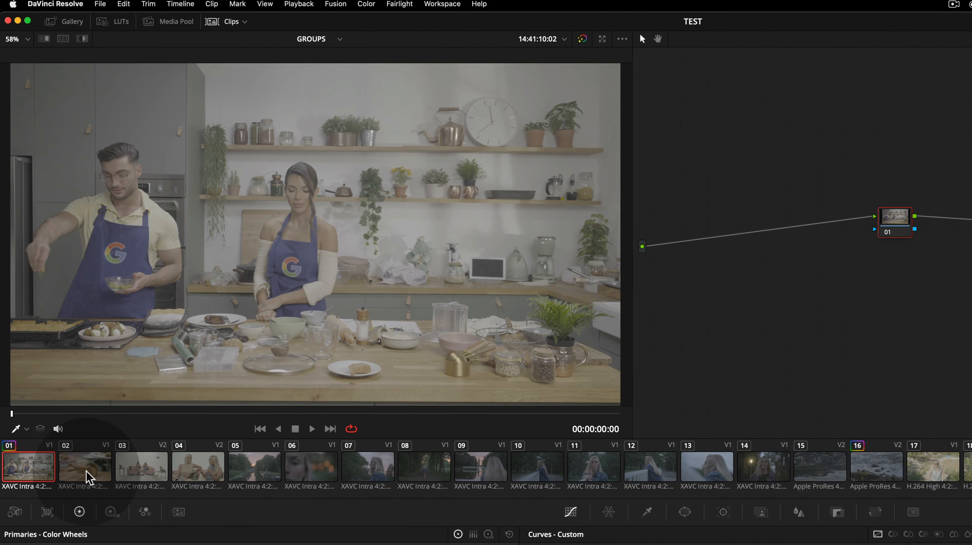
# Practise selecting single clips and contiguous ranges of clips in the clip strip
pyautogui.click(84, 470)
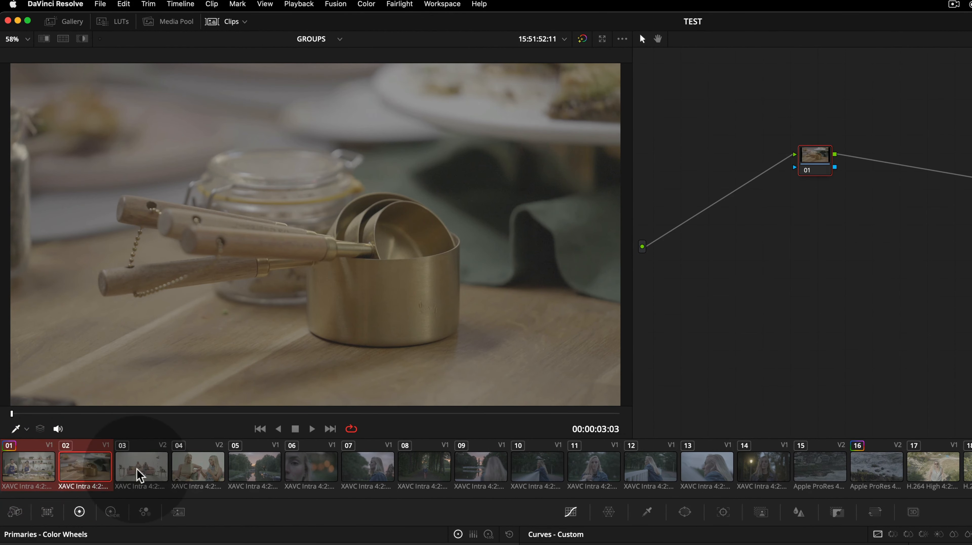
pyautogui.click(146, 470)
pyautogui.click(258, 473)
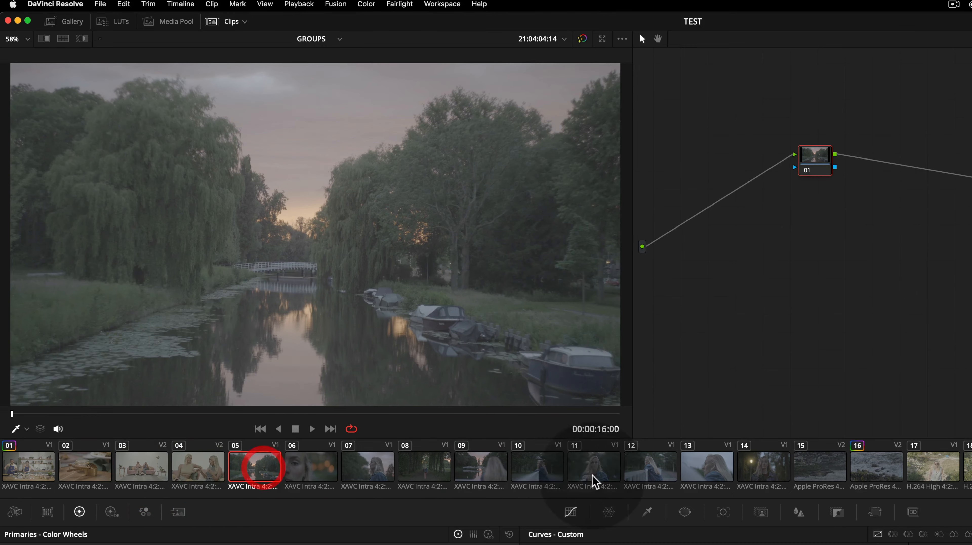
pyautogui.keyDown('shift'); pyautogui.click(760, 470); pyautogui.keyUp('shift')
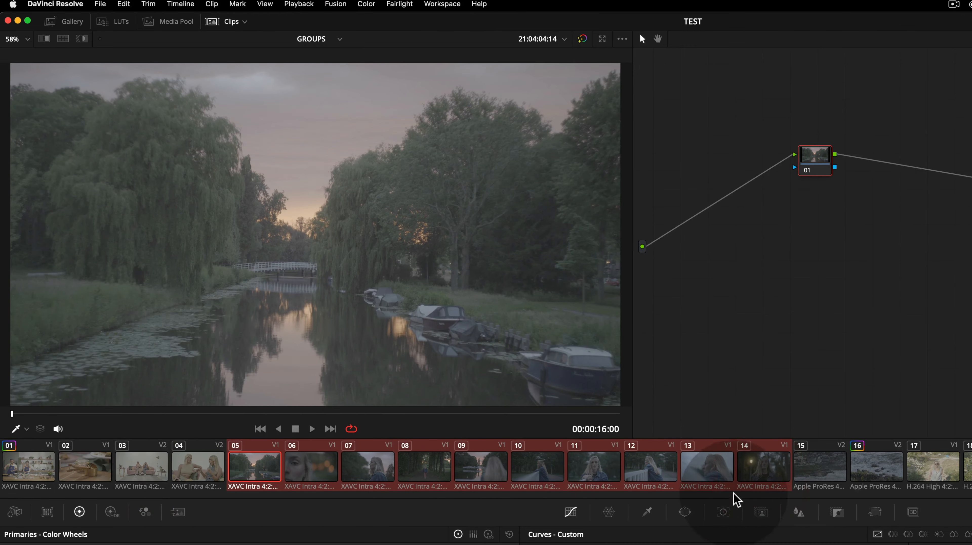
pyautogui.click(833, 468)
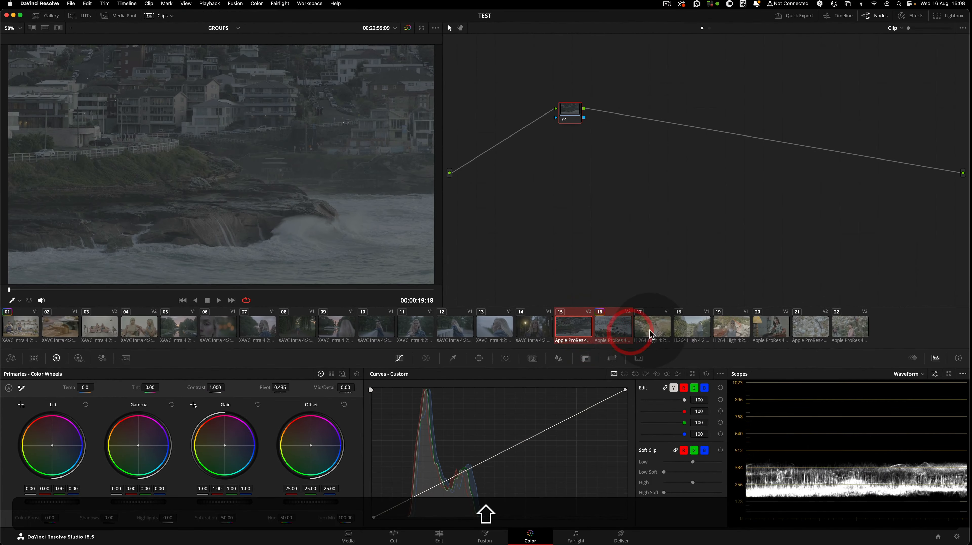
pyautogui.click(651, 329)
pyautogui.click(764, 329)
pyautogui.click(848, 329)
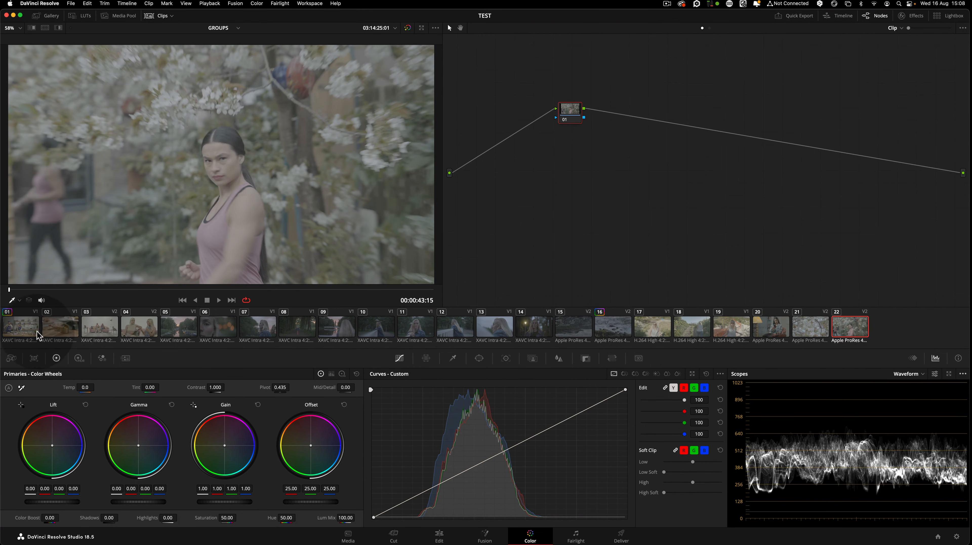
pyautogui.click(26, 332)
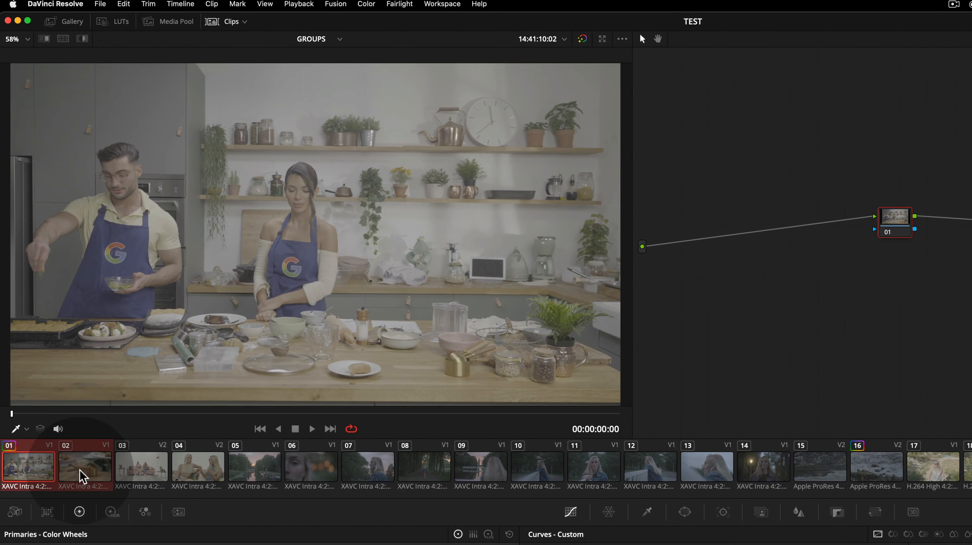
# Select the two kitchen clips, then individual clips, then the range of clips 05 to 14 in the clip strip
pyautogui.click(83, 476)
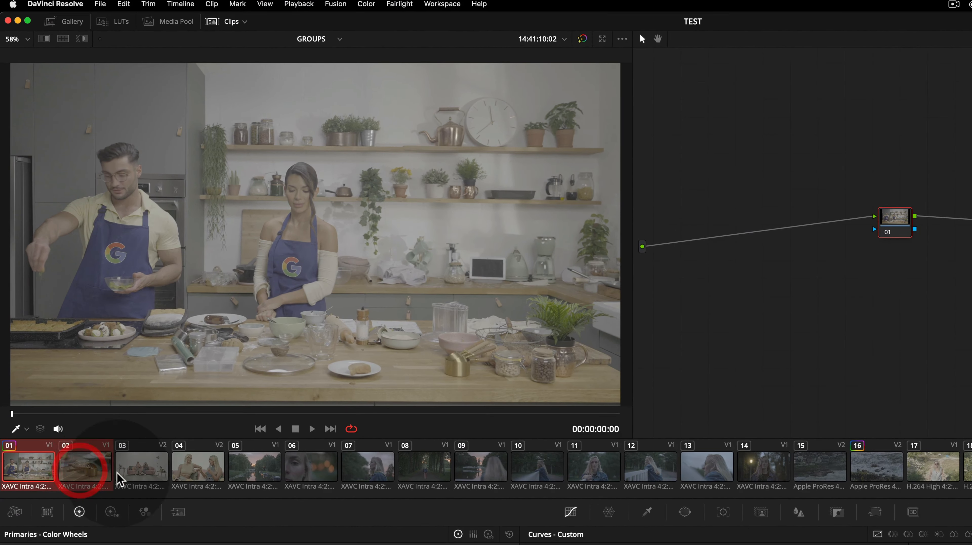
pyautogui.click(145, 474)
pyautogui.click(195, 473)
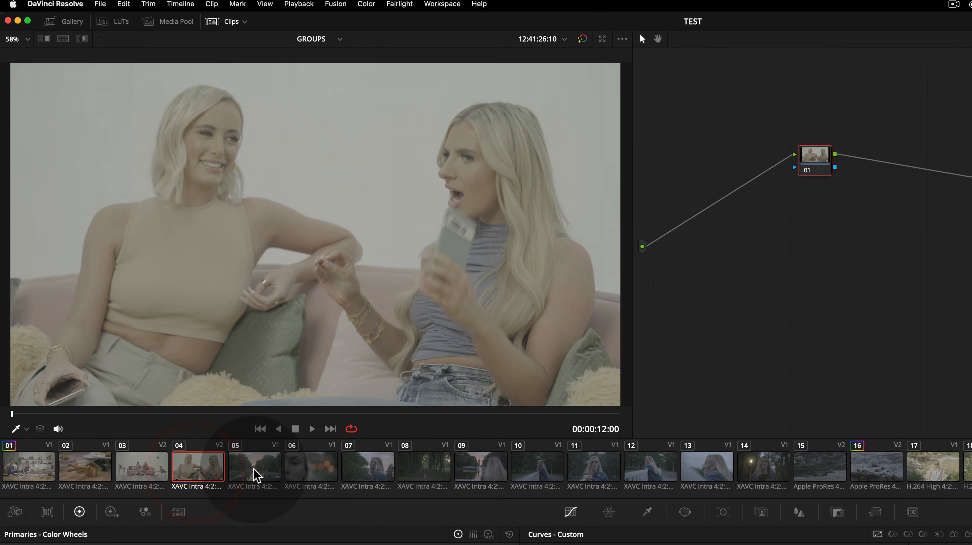
pyautogui.click(255, 470)
pyautogui.keyDown('shift'); pyautogui.click(758, 474); pyautogui.keyUp('shift')
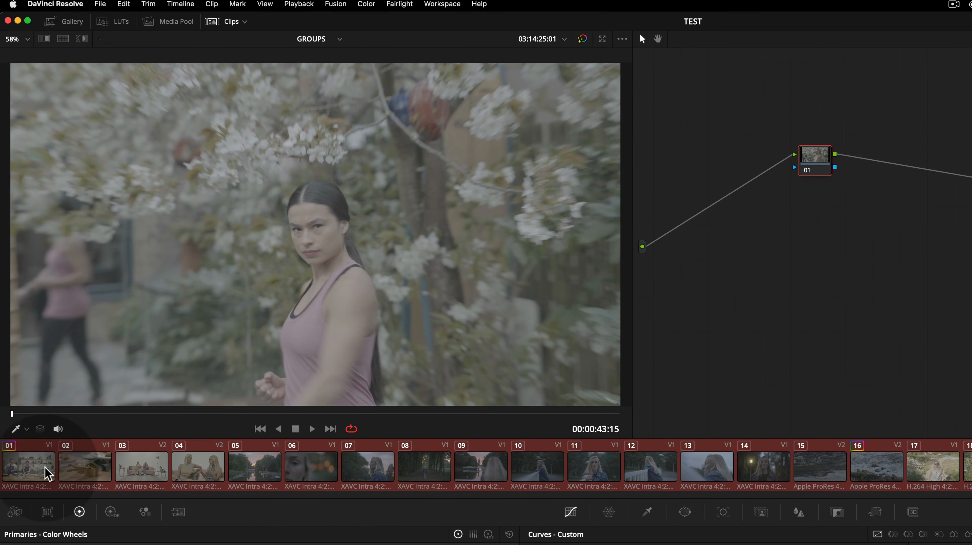
pyautogui.click(42, 468)
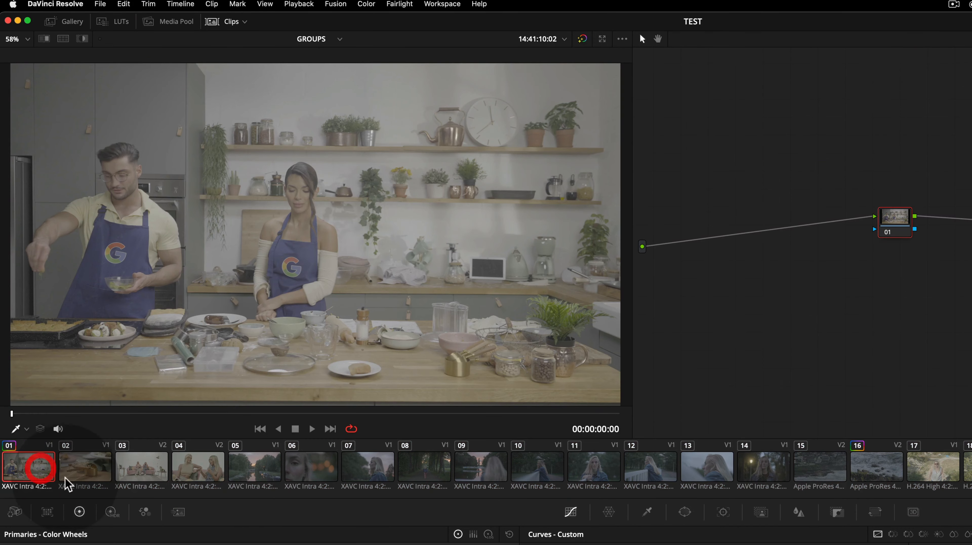
pyautogui.click(86, 476)
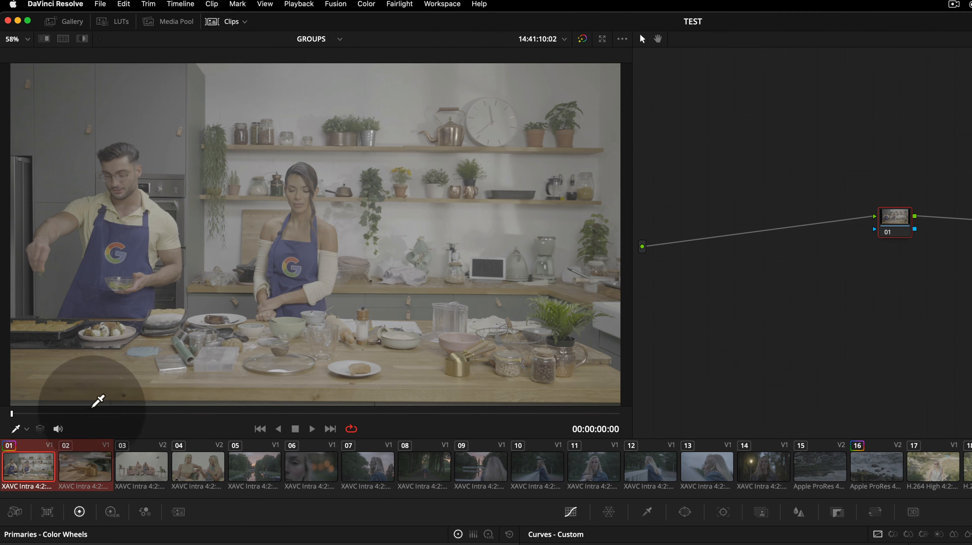
pyautogui.click(144, 477)
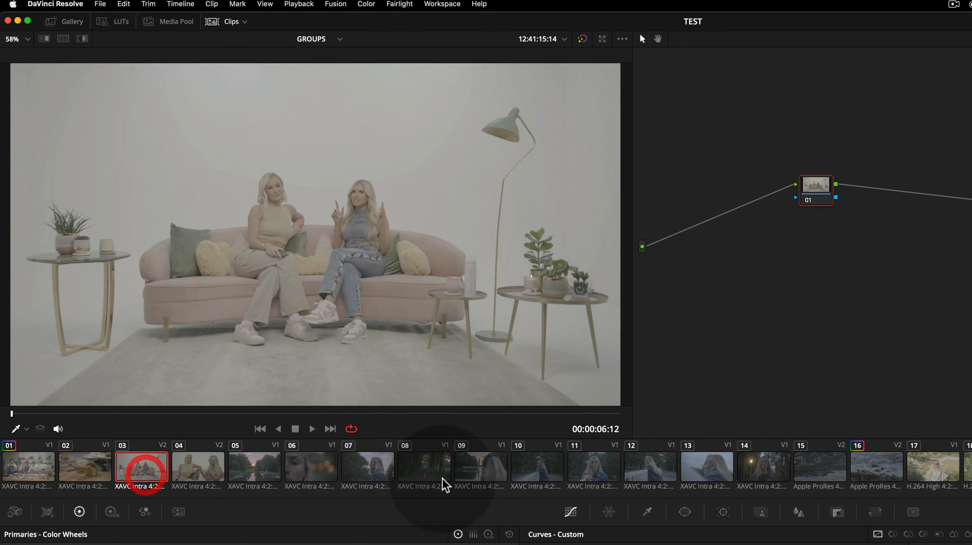
pyautogui.click(310, 464)
pyautogui.click(257, 474)
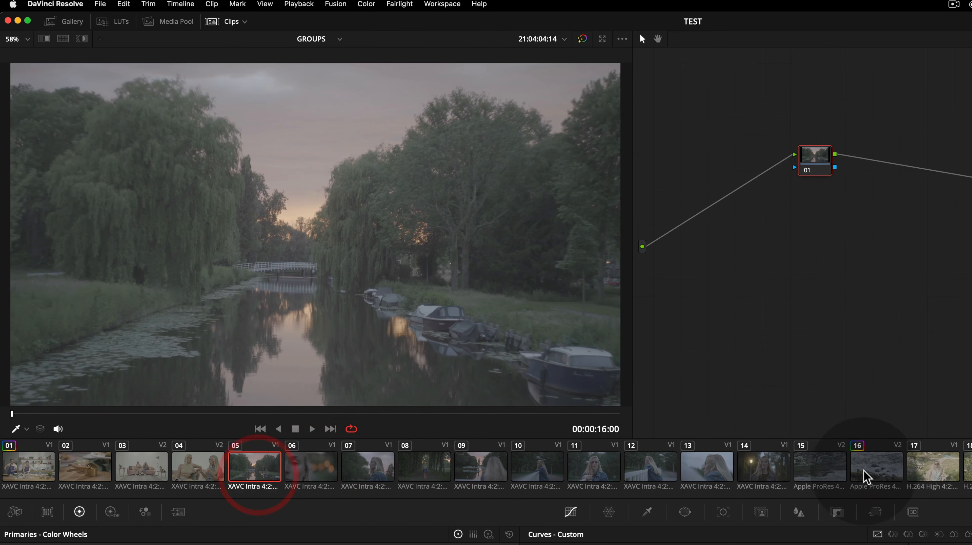
pyautogui.keyDown('shift'); pyautogui.click(775, 474); pyautogui.keyUp('shift')
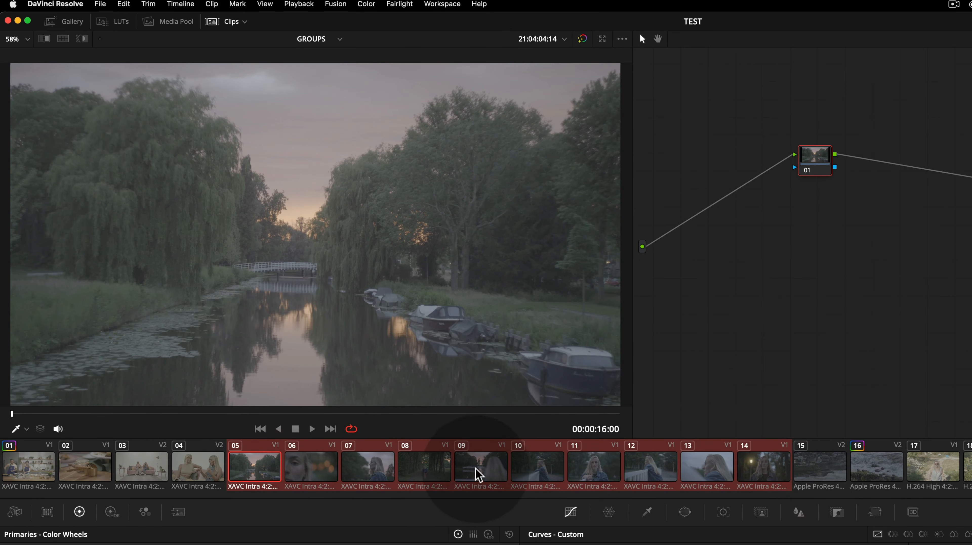
# Open the context menu for the selected clip range and dismiss it without choosing an option
pyautogui.rightClick(487, 475)
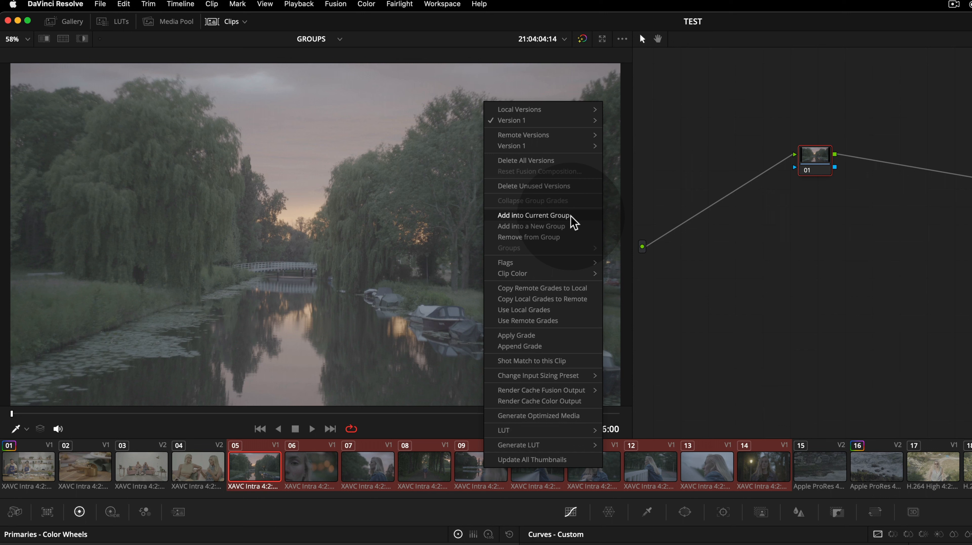
pyautogui.click(44, 471)
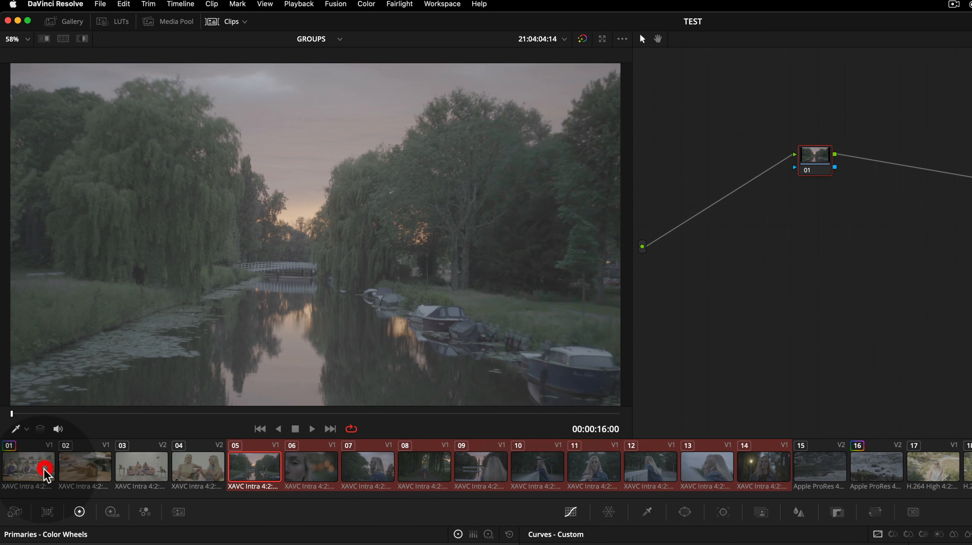
pyautogui.click(841, 473)
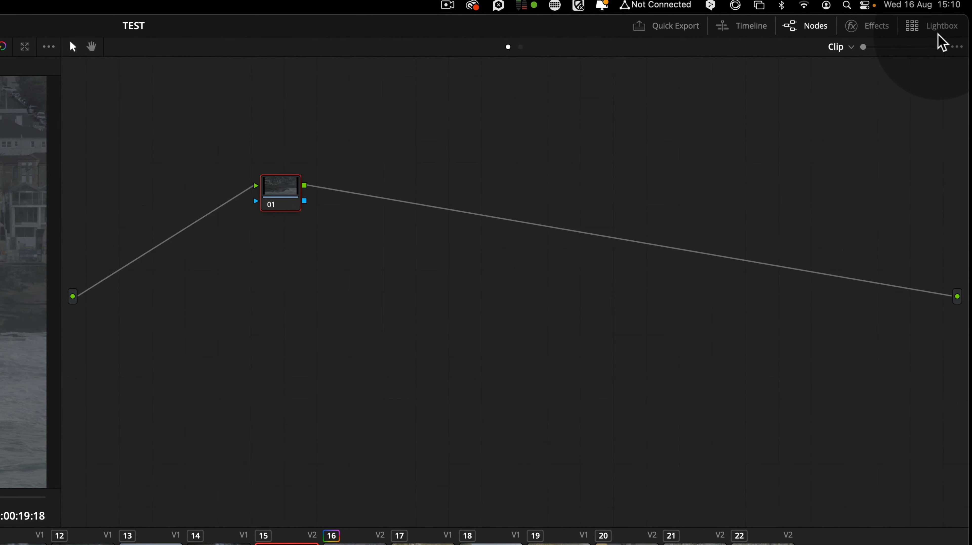
# Open the Lightbox view showing all the timeline's clips
pyautogui.click(940, 34)
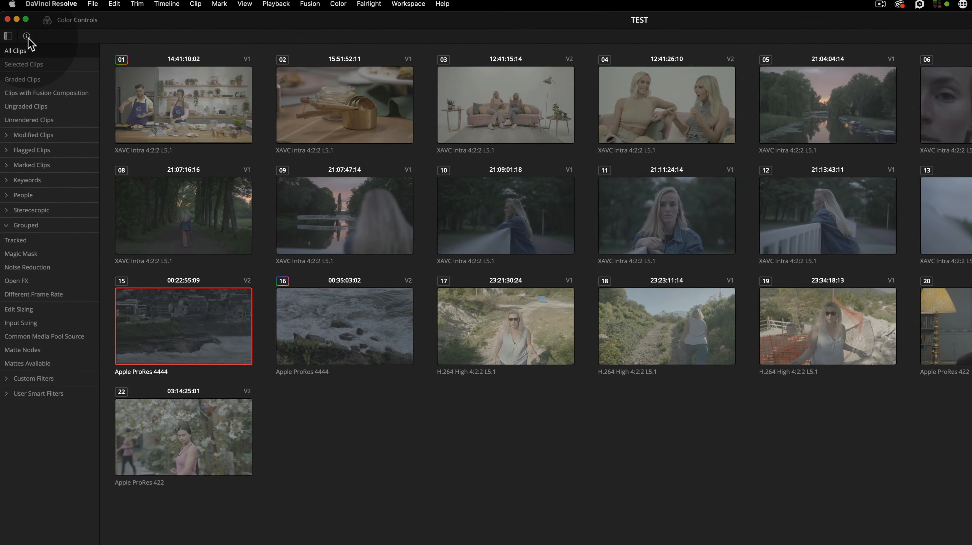
pyautogui.click(21, 28)
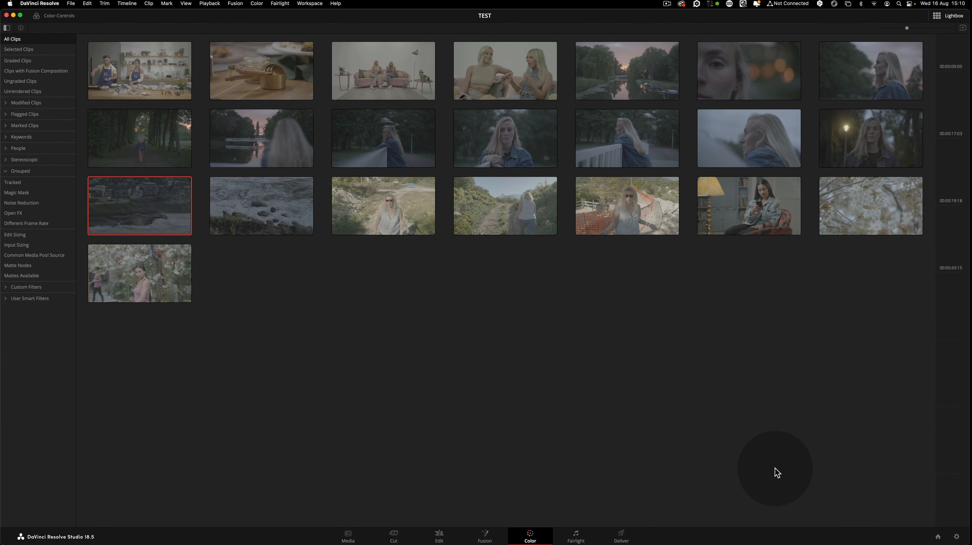
# Select clips 01 and 02 and add them into a new group named Kitchen
pyautogui.click(140, 70)
pyautogui.keyDown('super'); pyautogui.click(238, 72); pyautogui.keyUp('super')
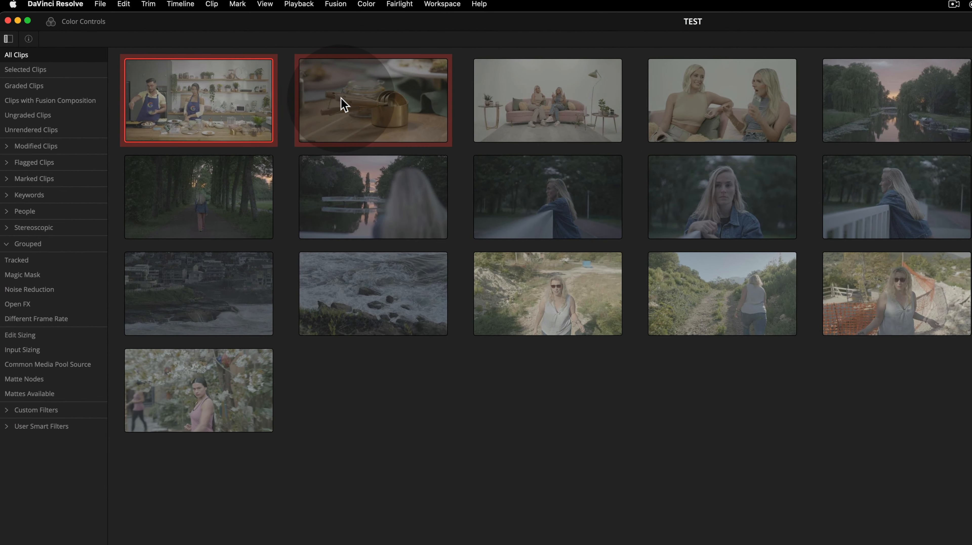
pyautogui.rightClick(239, 71)
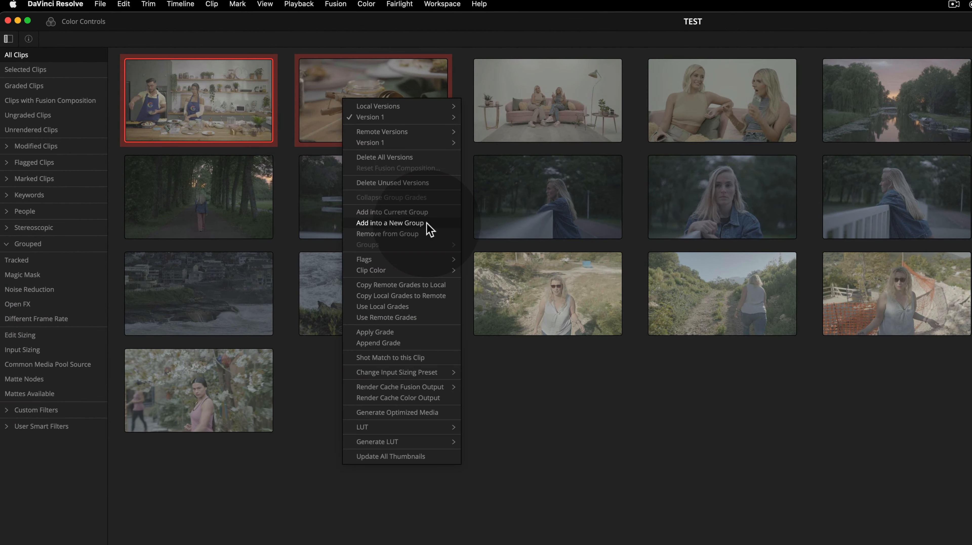
pyautogui.click(426, 224)
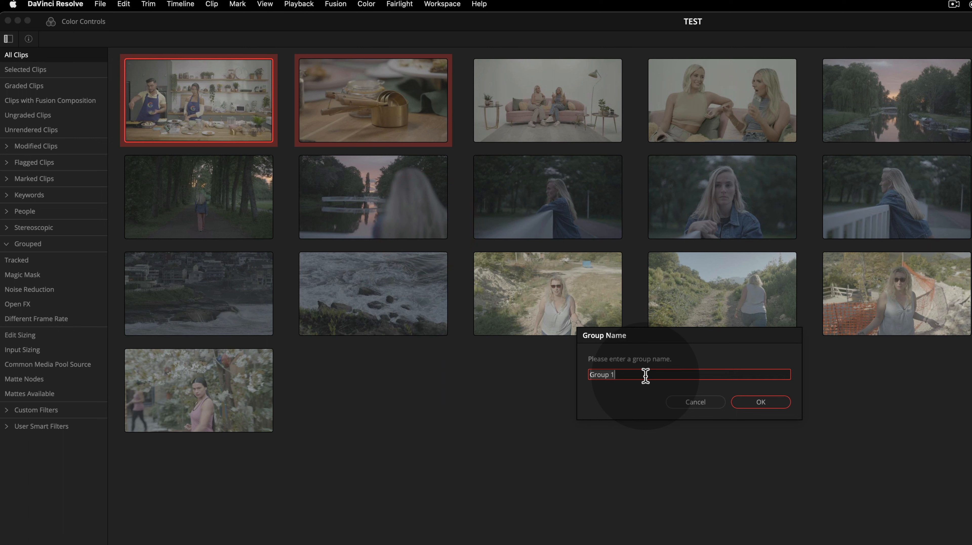
pyautogui.write('Kitchen')
pyautogui.press('Return')
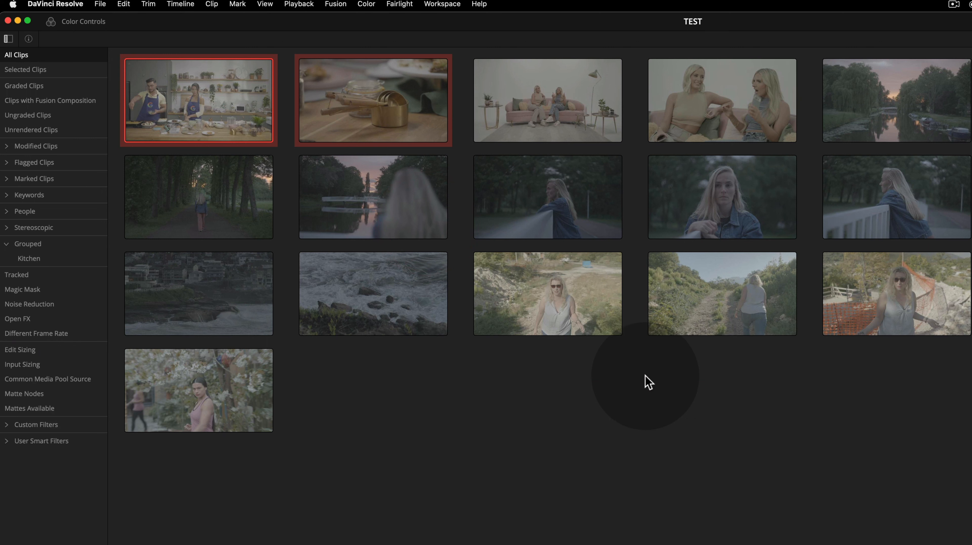
# Filter the Lightbox to the Kitchen group and inspect its clips
pyautogui.click(648, 382)
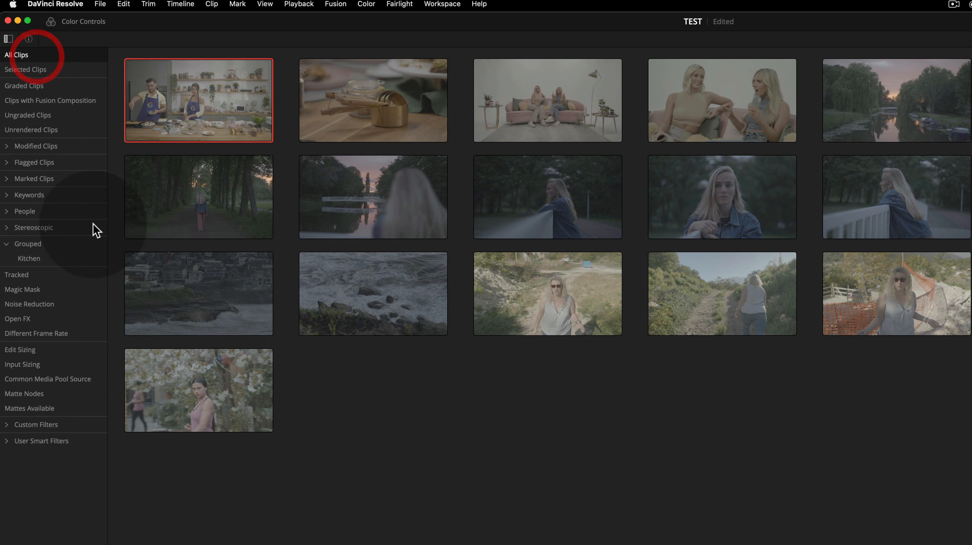
pyautogui.click(29, 259)
pyautogui.click(192, 105)
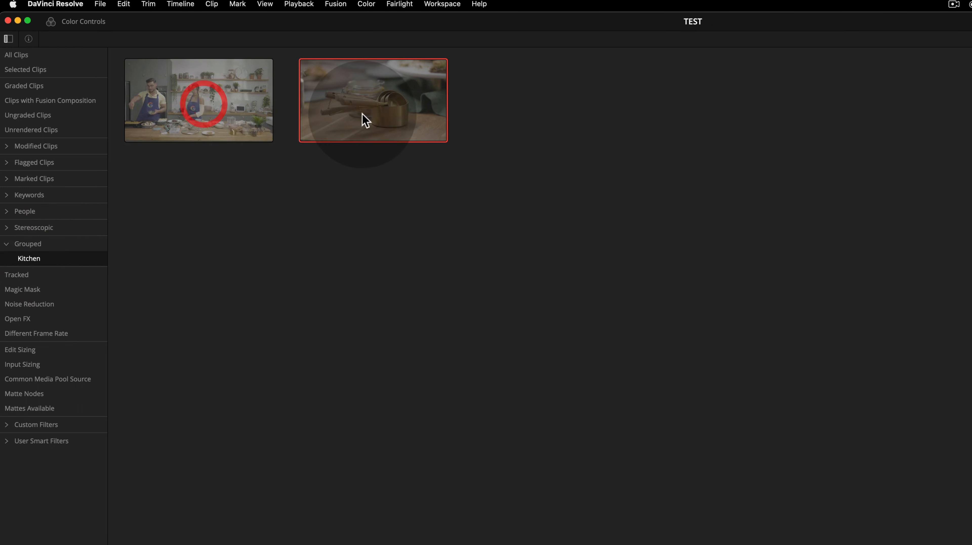
pyautogui.click(340, 113)
pyautogui.click(340, 114)
pyautogui.click(229, 114)
pyautogui.click(380, 115)
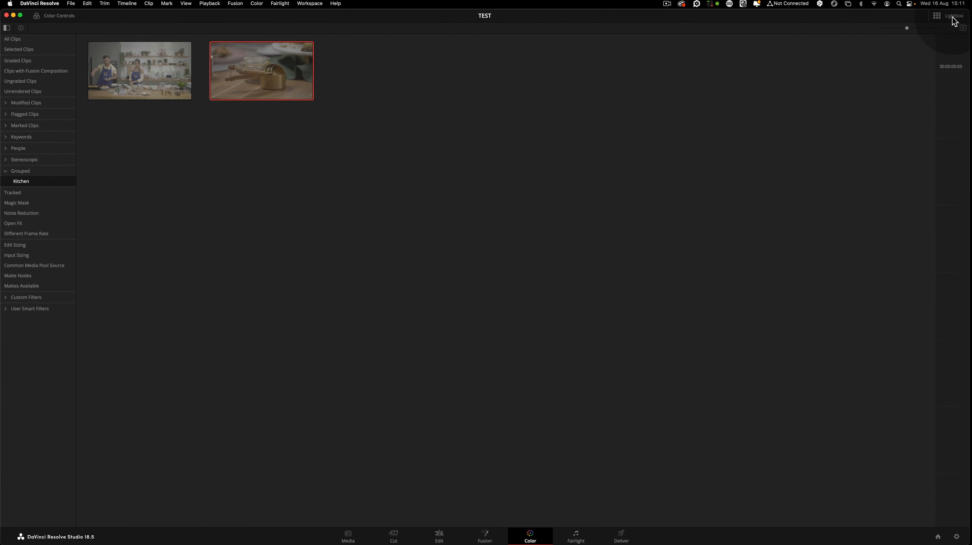
# Close the Lightbox and switch between the two Kitchen clips in the clip strip
pyautogui.click(953, 17)
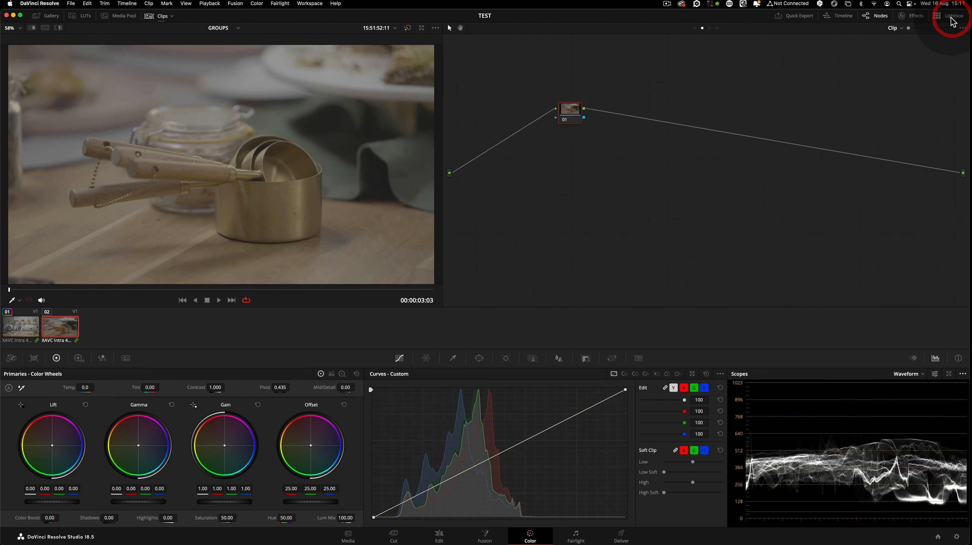
pyautogui.click(36, 332)
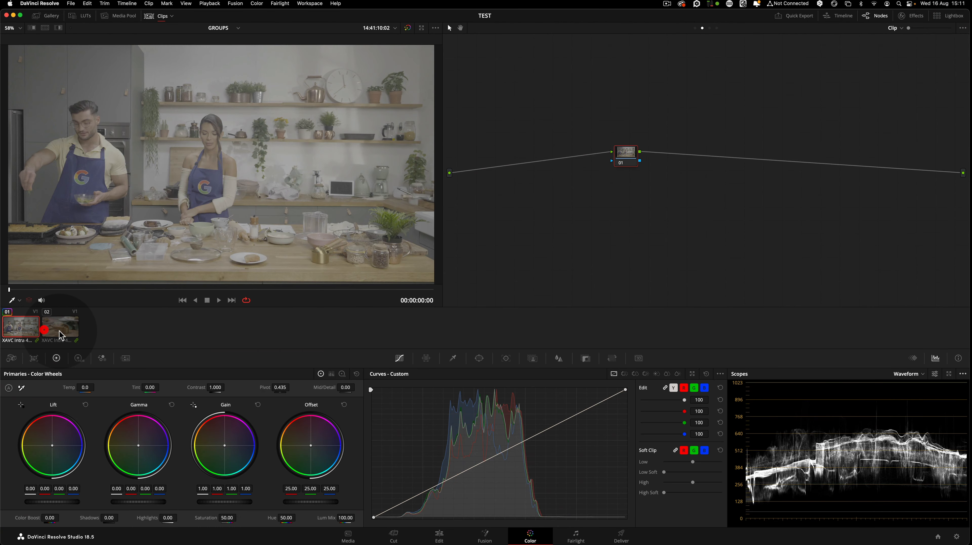
pyautogui.click(55, 331)
pyautogui.click(36, 330)
pyautogui.click(56, 330)
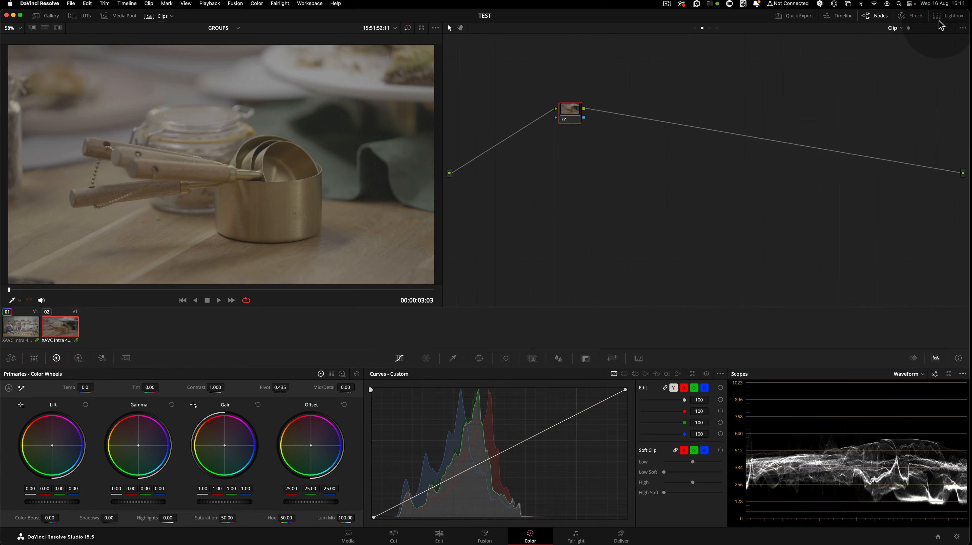
# Reopen the Lightbox with all clips, select clips 03 and 04, and add them into a new group named White Cyc
pyautogui.click(948, 16)
pyautogui.click(22, 38)
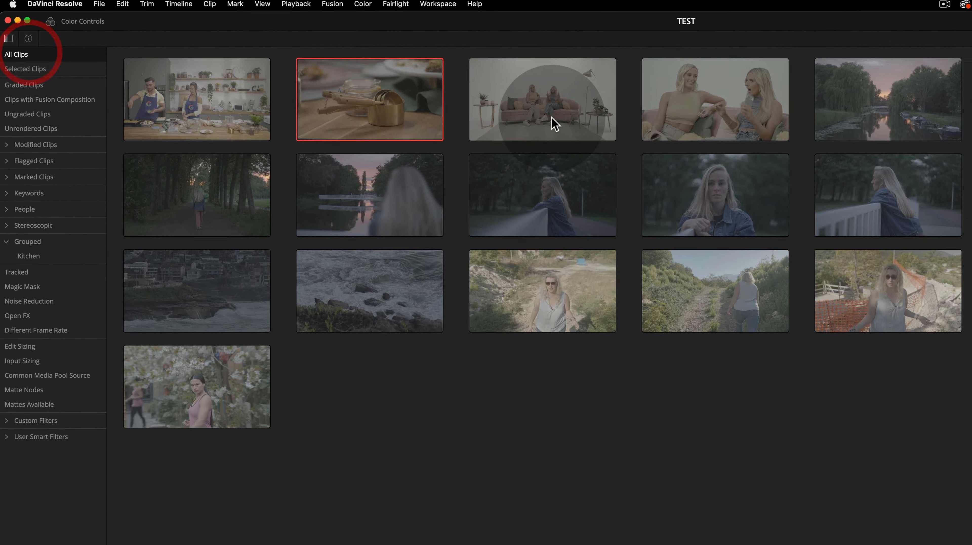
pyautogui.click(403, 85)
pyautogui.keyDown('super'); pyautogui.click(533, 75); pyautogui.keyUp('super')
pyautogui.rightClick(521, 78)
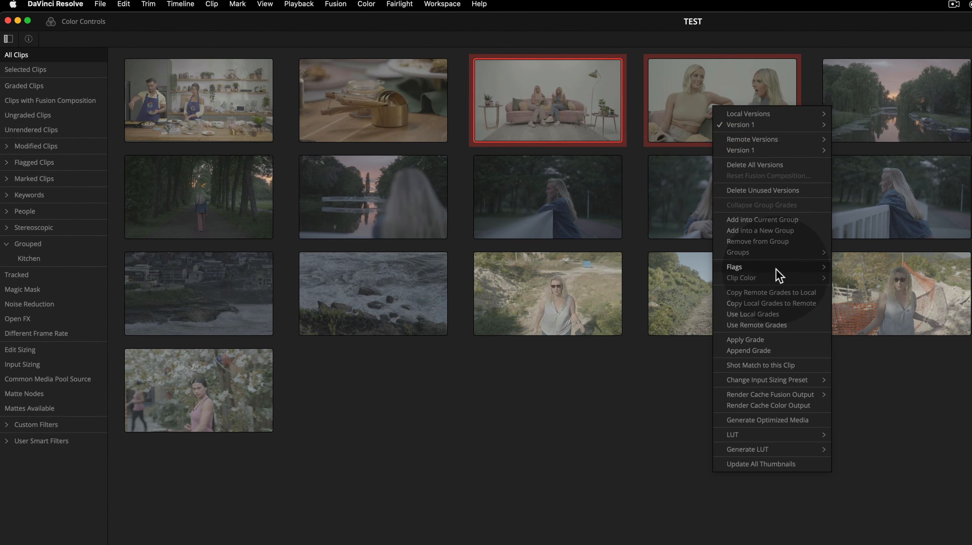
pyautogui.click(777, 229)
pyautogui.write('White Cyc')
pyautogui.press('Return')
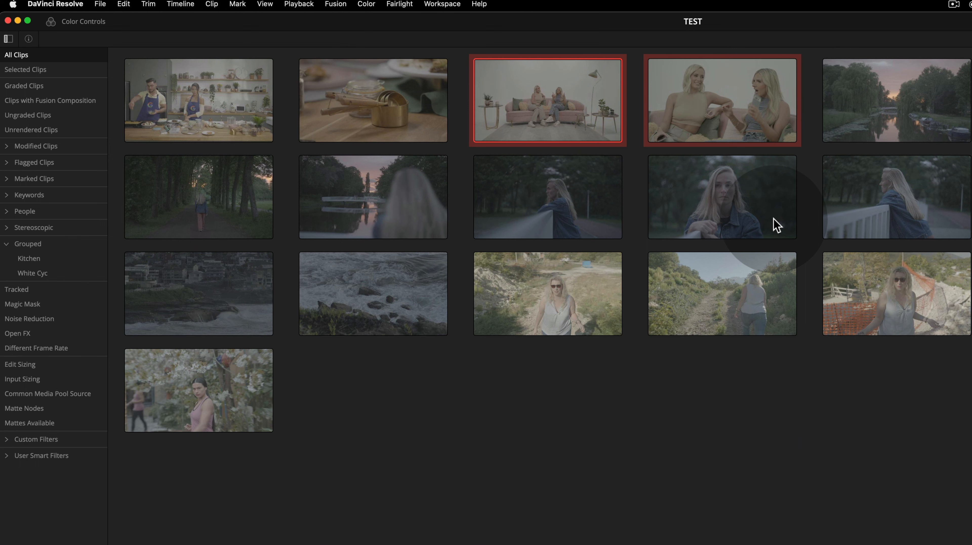
# Select the sunset clips and add them into a new group named Sunset
pyautogui.click(928, 126)
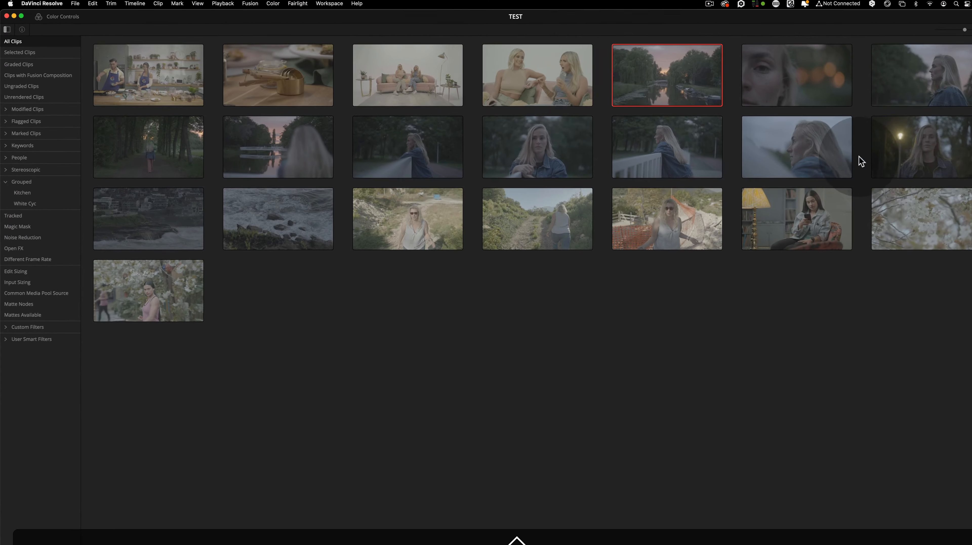
pyautogui.keyDown('shift'); pyautogui.click(858, 146); pyautogui.keyUp('shift')
pyautogui.rightClick(869, 135)
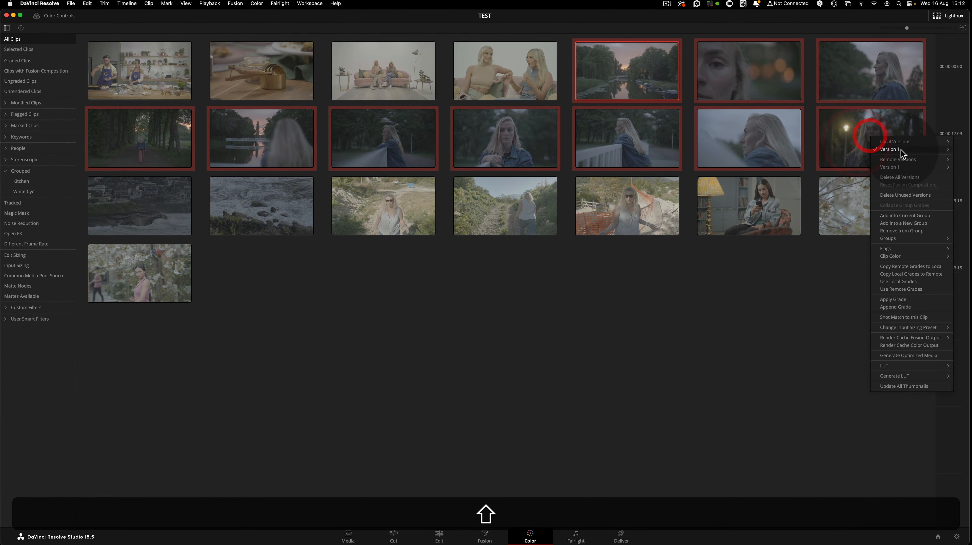
pyautogui.click(929, 224)
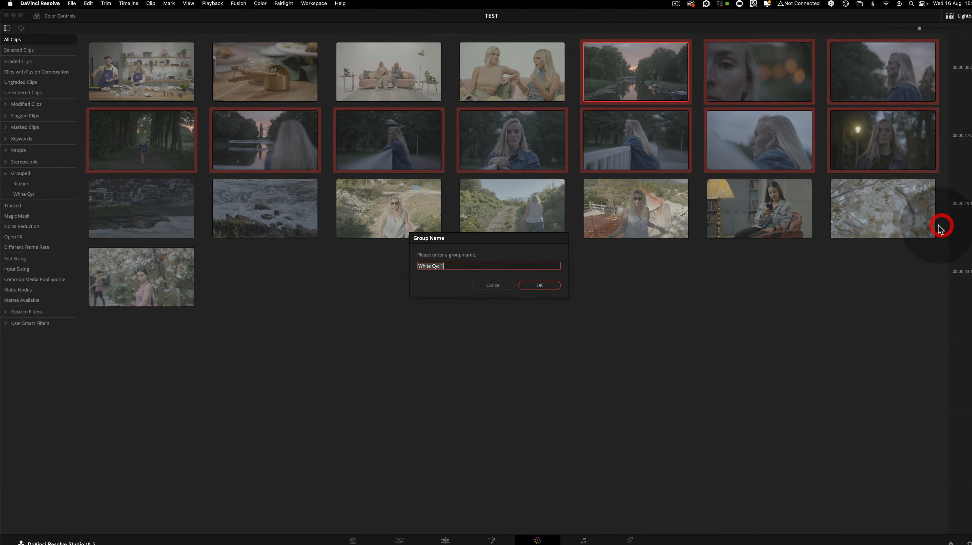
pyautogui.write('Sunse')
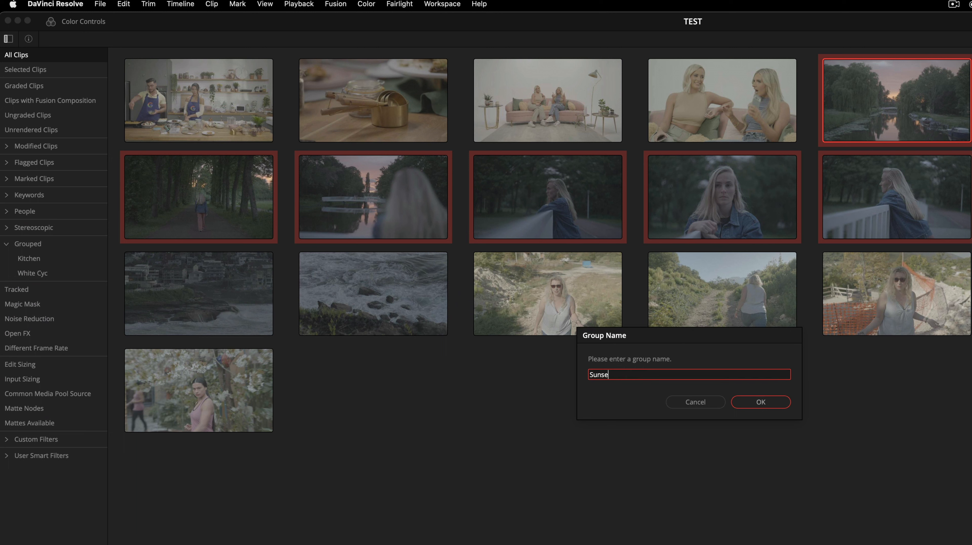
pyautogui.write('t')
pyautogui.press('Return')
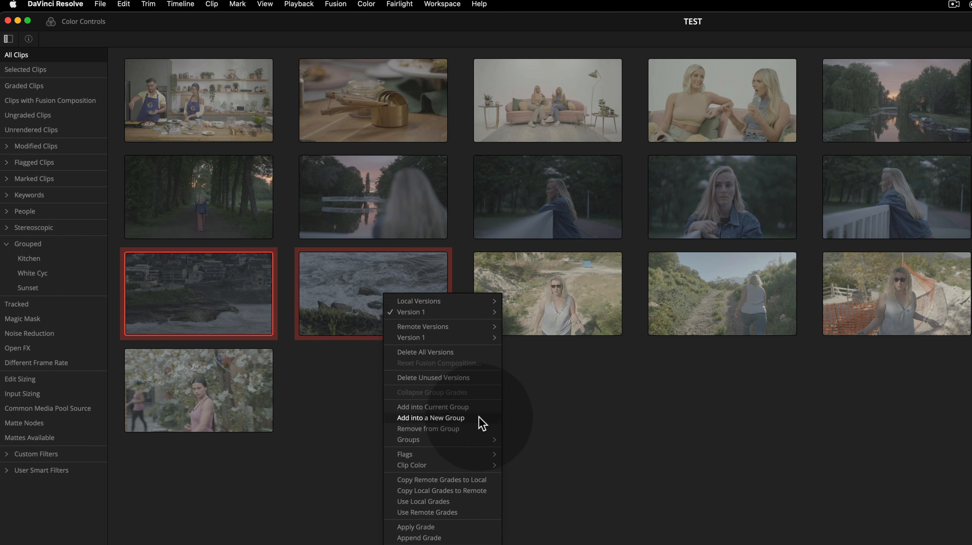
# Add the two river rock clips into a new group named Alexa35 and the three hiking clips into a new group named Restoration
pyautogui.click(479, 422)
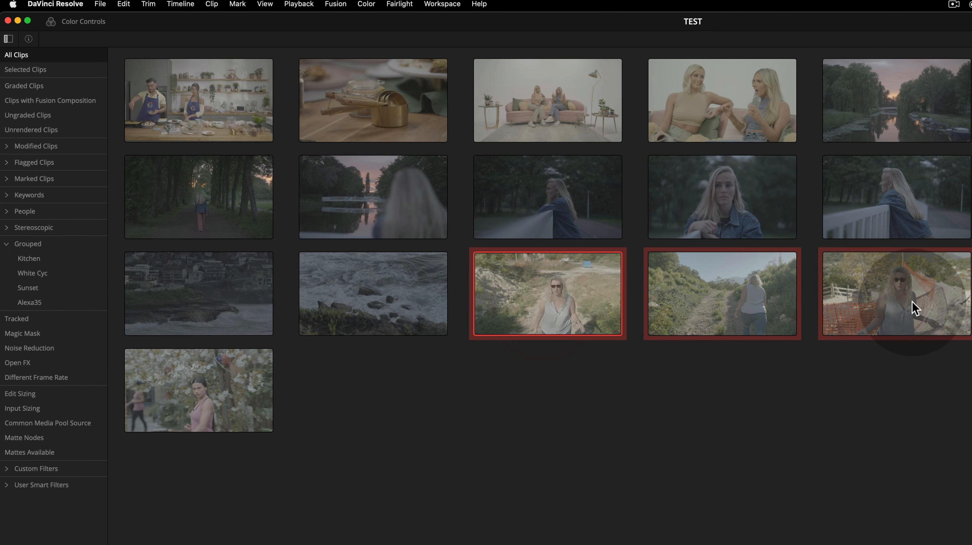
pyautogui.rightClick(911, 303)
pyautogui.write('Restor')
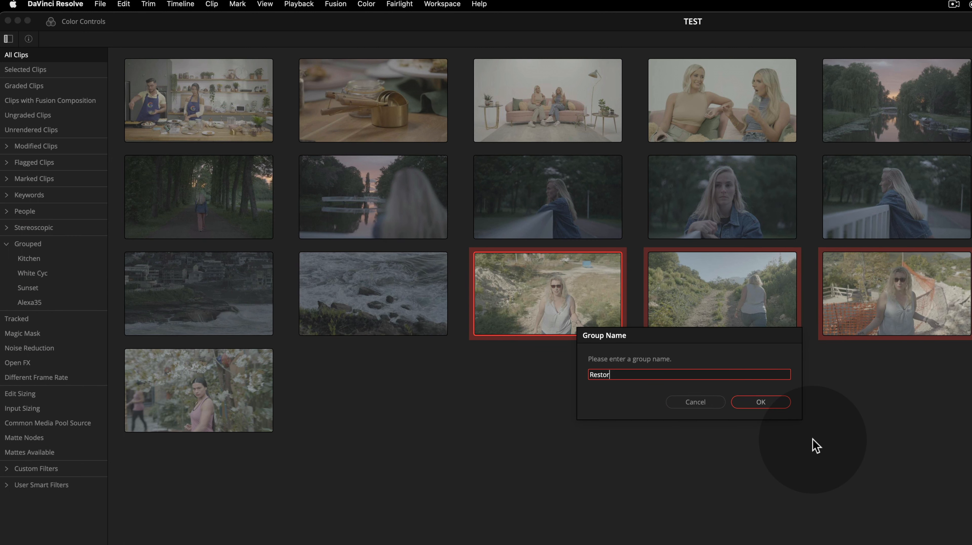
pyautogui.write('ation')
pyautogui.press('Return')
# Add the selected clips, including the blossom clip, into a new group named TikTok
pyautogui.click(242, 405)
pyautogui.rightClick(241, 404)
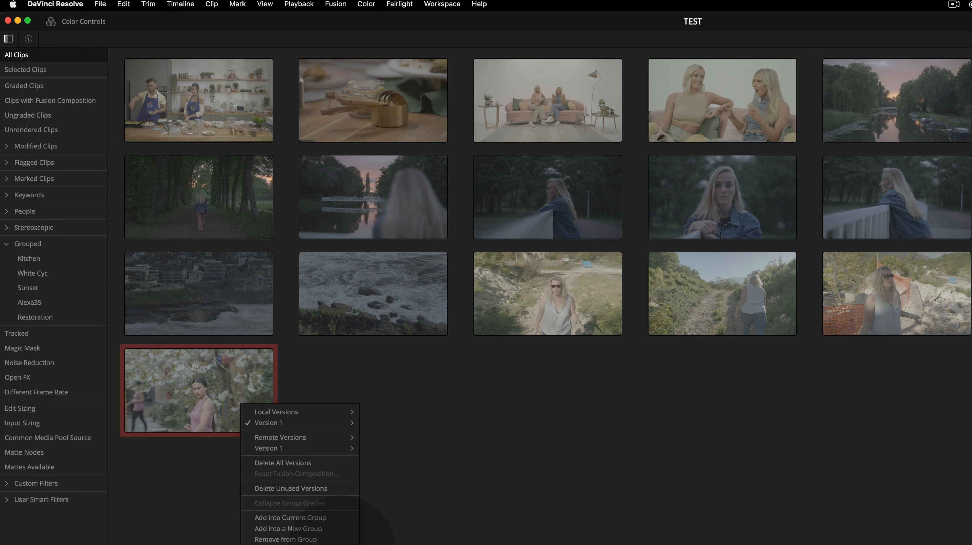
pyautogui.click(329, 530)
pyautogui.write('TikTok')
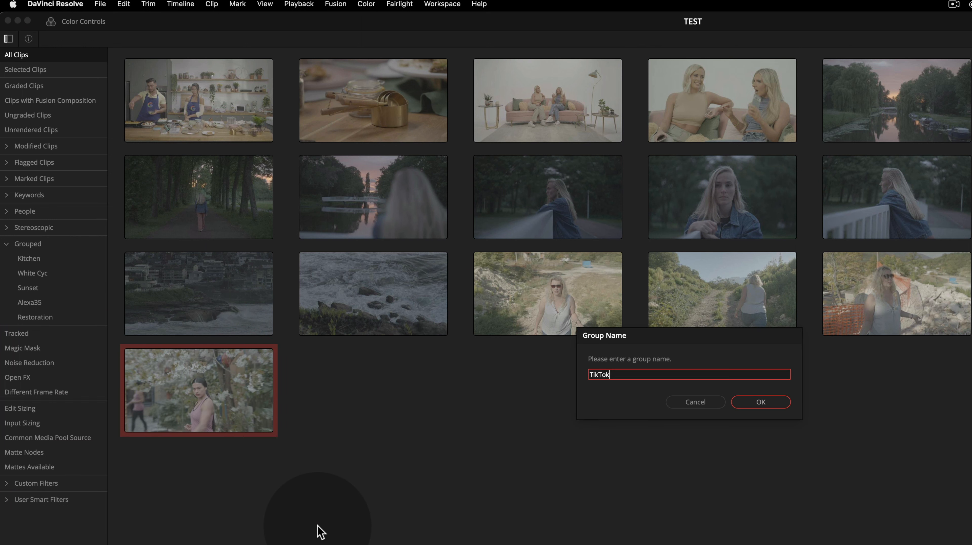
pyautogui.press('Return')
# Filter the Lightbox by each of the new groups in turn to review their clips
pyautogui.click(244, 107)
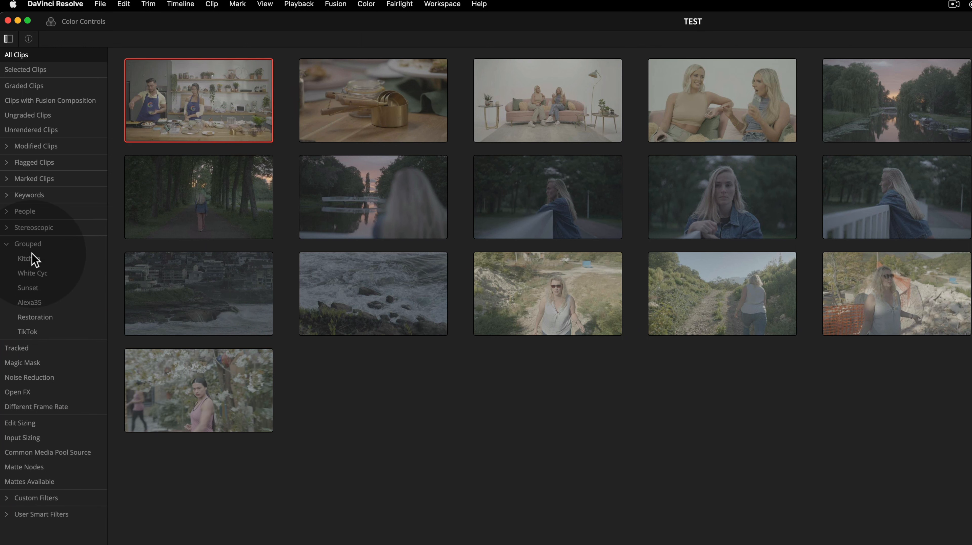
pyautogui.click(33, 259)
pyautogui.click(42, 272)
pyautogui.click(37, 288)
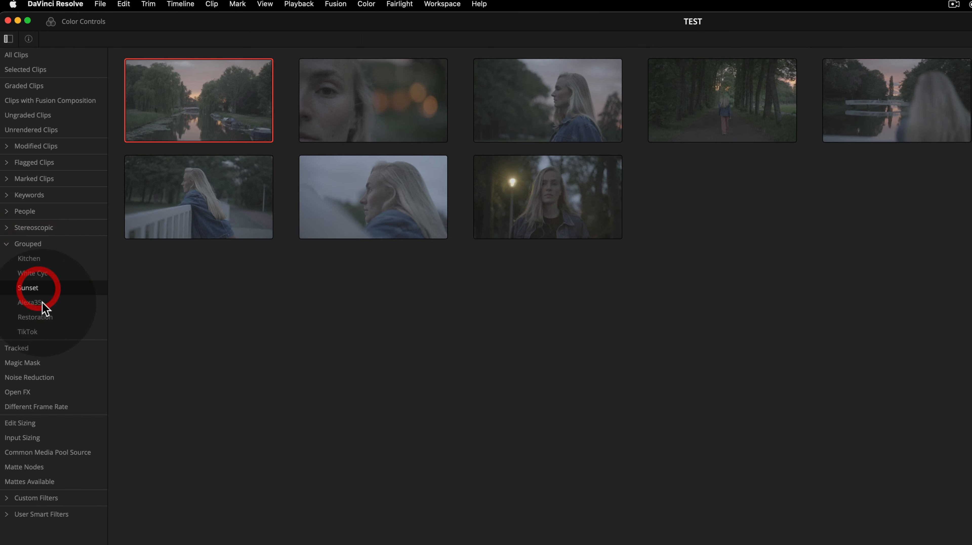
pyautogui.click(42, 302)
pyautogui.click(42, 317)
pyautogui.click(33, 234)
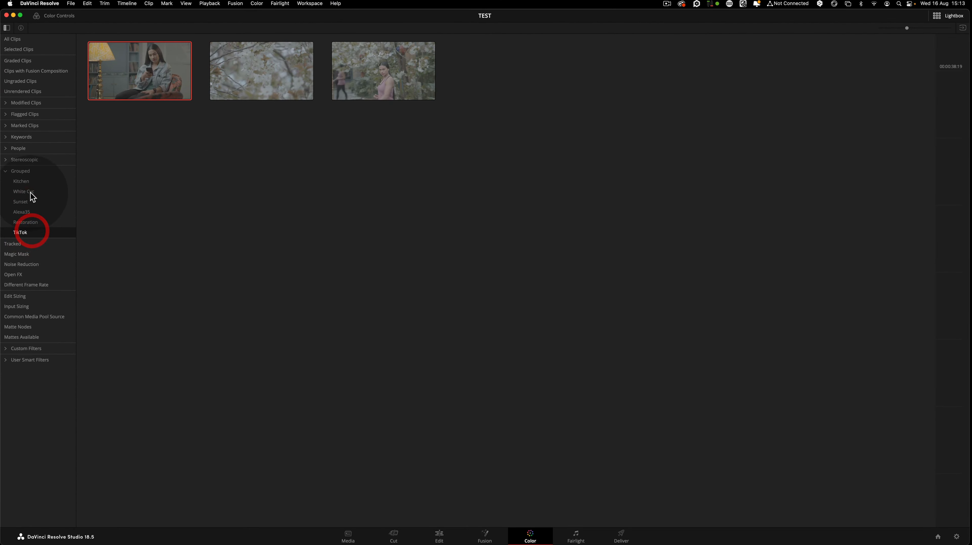
pyautogui.click(26, 183)
pyautogui.click(27, 191)
pyautogui.click(27, 201)
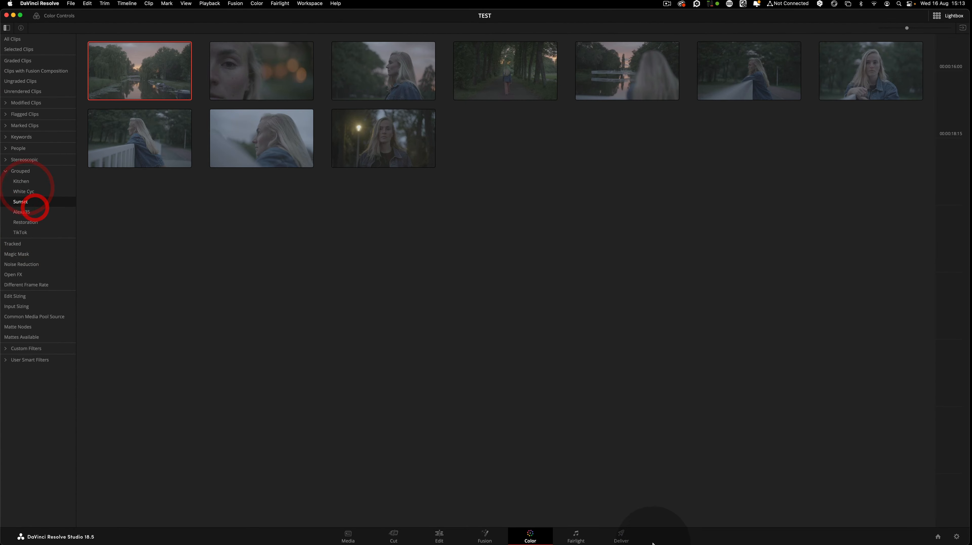
# Close the Lightbox and set the clip strip filter to show all clips
pyautogui.click(955, 16)
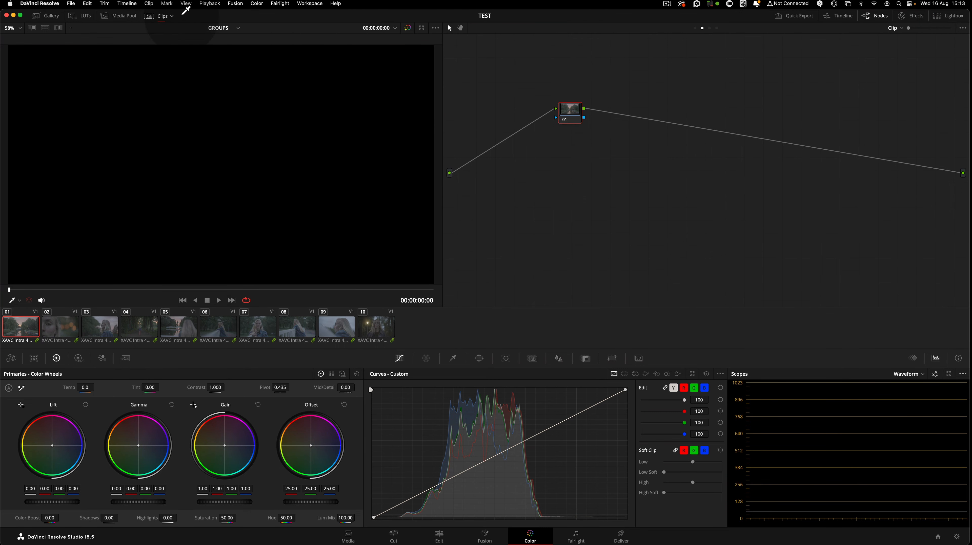
pyautogui.click(173, 16)
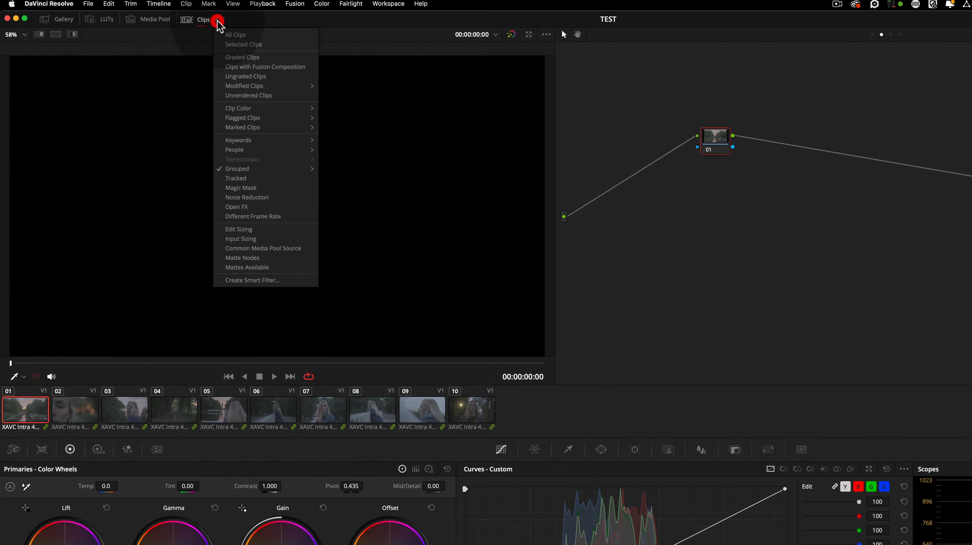
pyautogui.moveTo(275, 170)
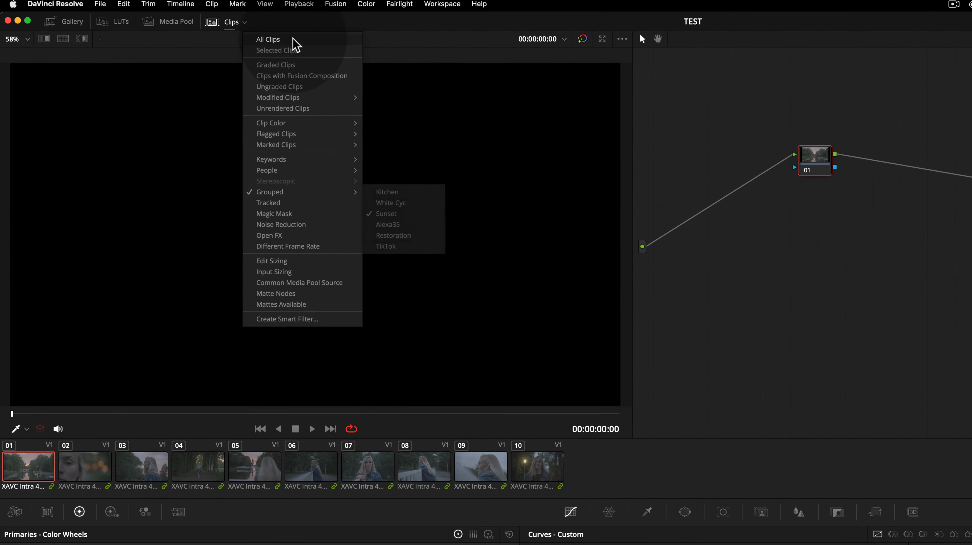
pyautogui.click(300, 39)
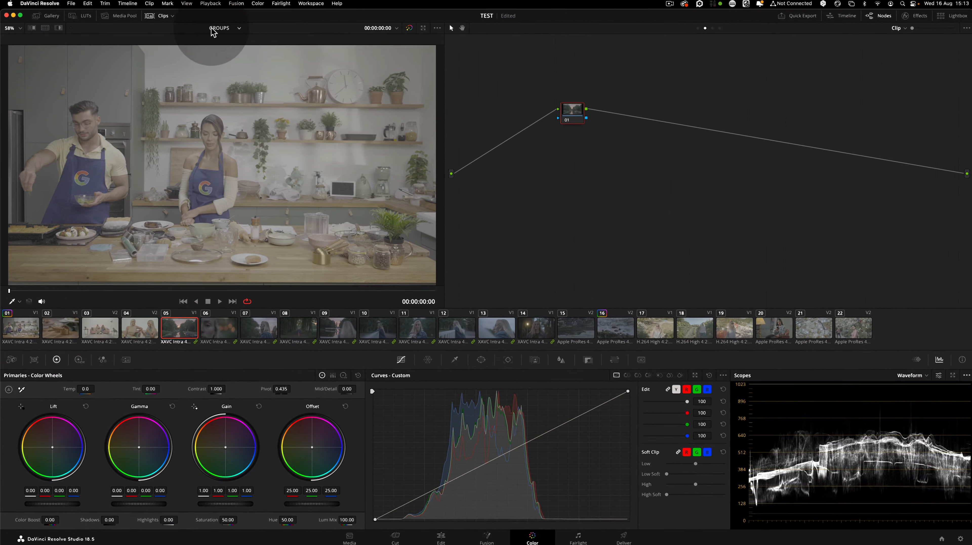
# Switch between the first clips in the clip strip to compare the grouped shots
pyautogui.click(24, 335)
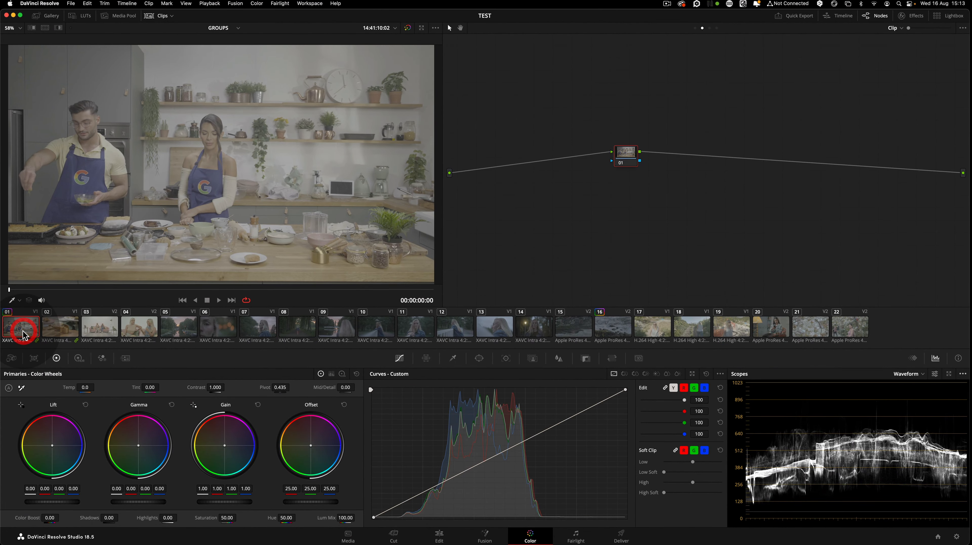
pyautogui.click(65, 333)
pyautogui.click(24, 332)
pyautogui.click(65, 334)
pyautogui.click(101, 328)
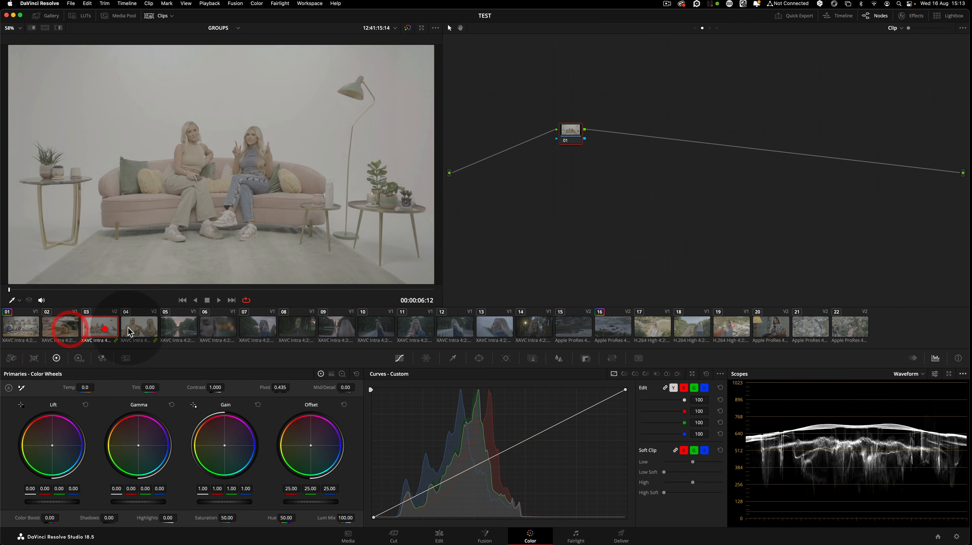
pyautogui.click(195, 327)
pyautogui.click(352, 328)
pyautogui.click(491, 332)
pyautogui.click(11, 331)
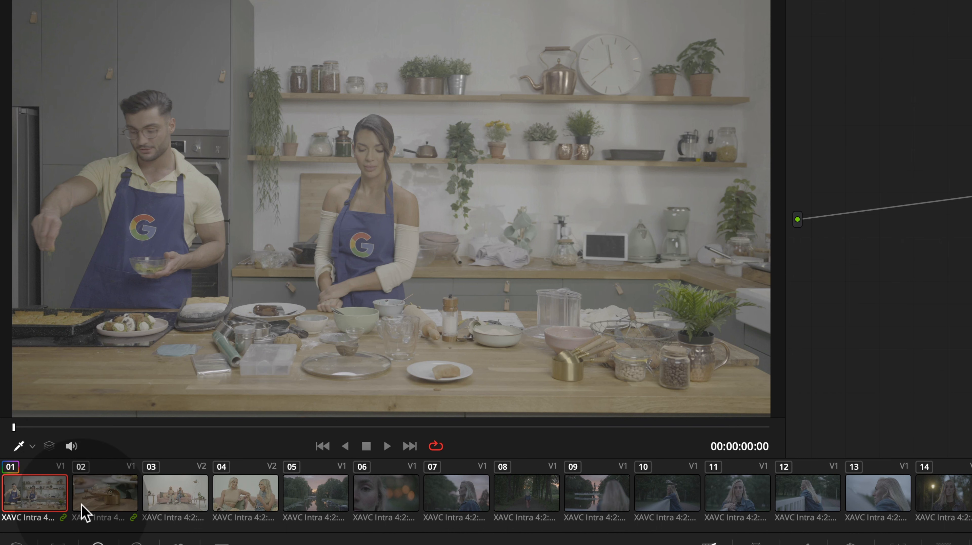
pyautogui.click(179, 497)
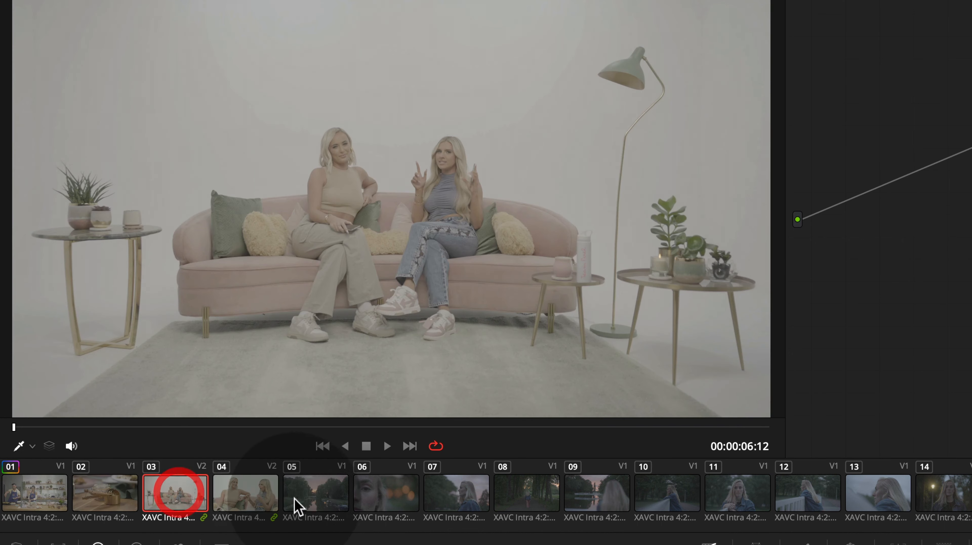
pyautogui.click(51, 499)
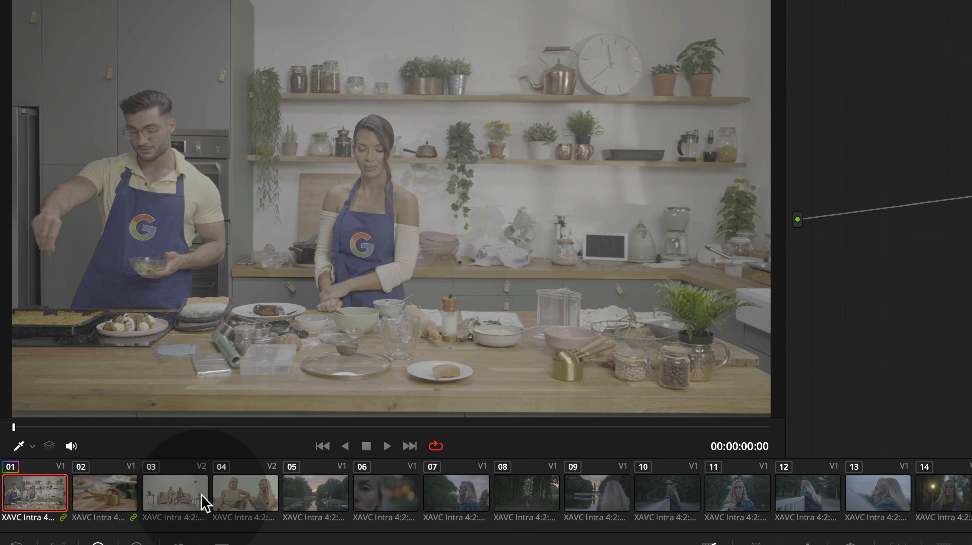
pyautogui.click(183, 497)
pyautogui.click(46, 503)
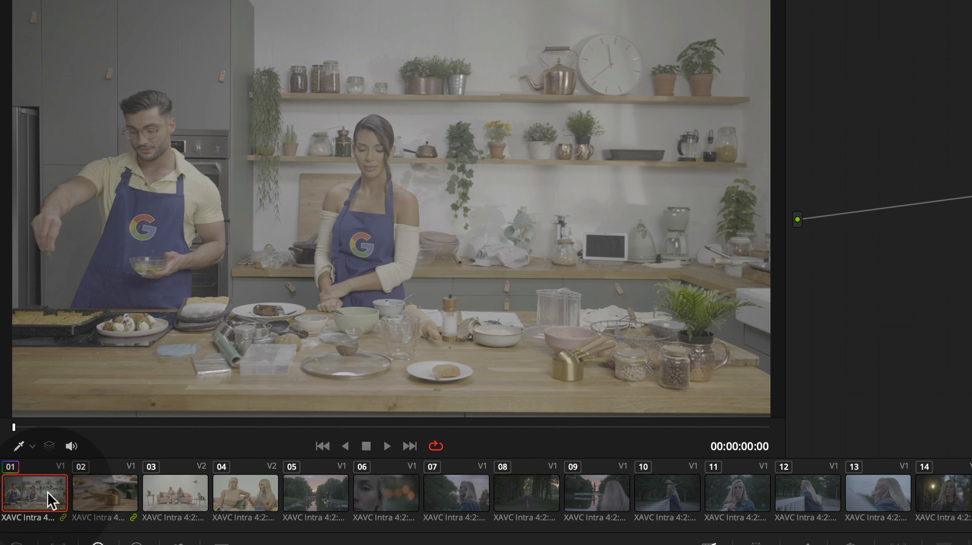
pyautogui.click(105, 493)
pyautogui.click(38, 494)
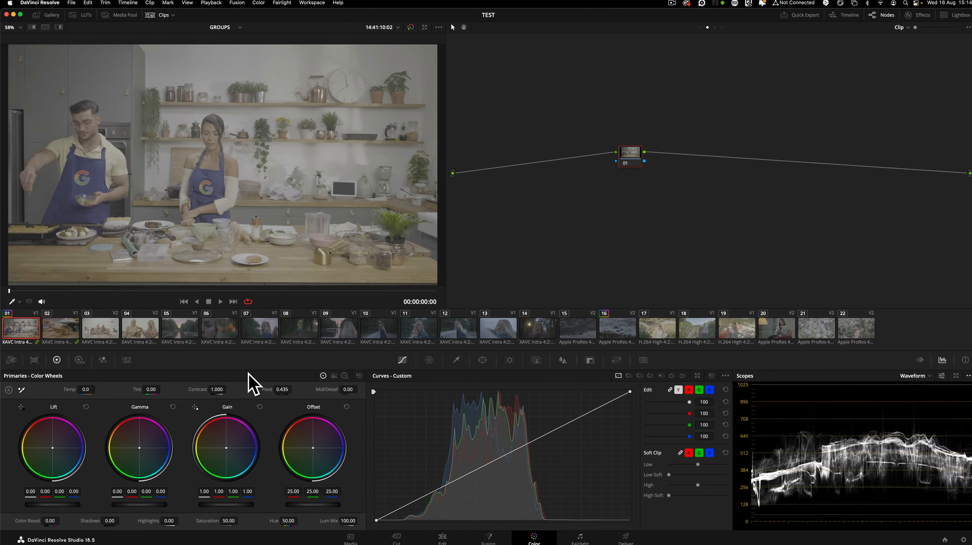
pyautogui.click(191, 503)
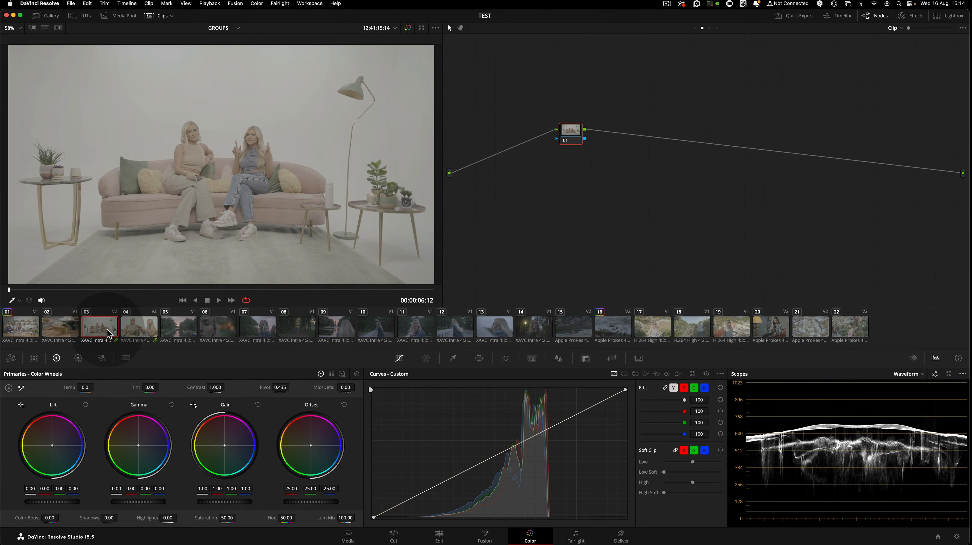
# Remove clip 01 from its group, then switch between clips 01 and 02
pyautogui.click(27, 329)
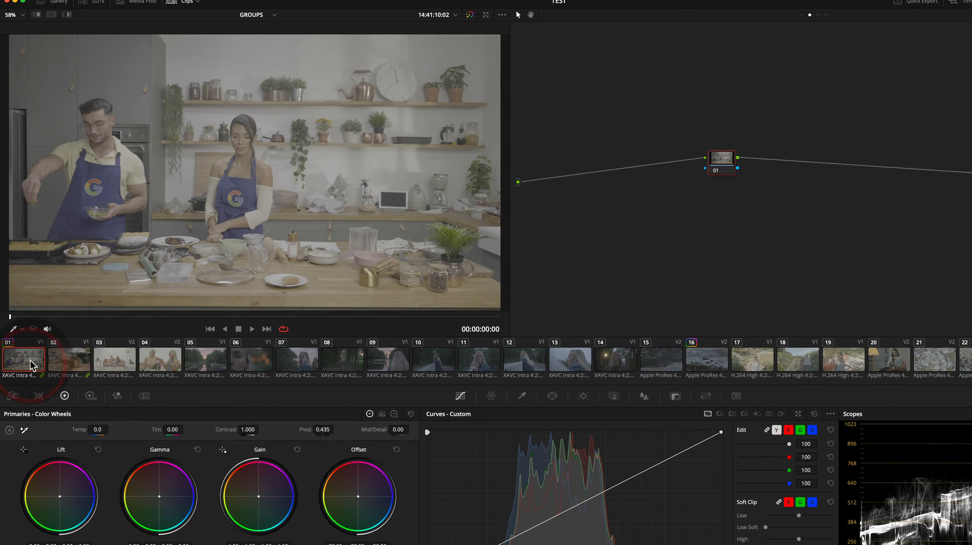
pyautogui.rightClick(32, 363)
pyautogui.moveTo(80, 195)
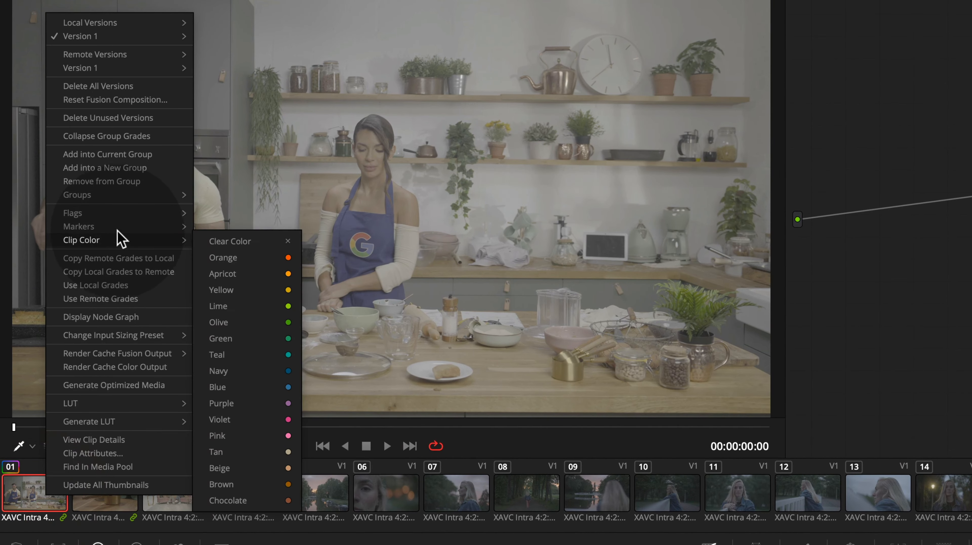
pyautogui.click(141, 182)
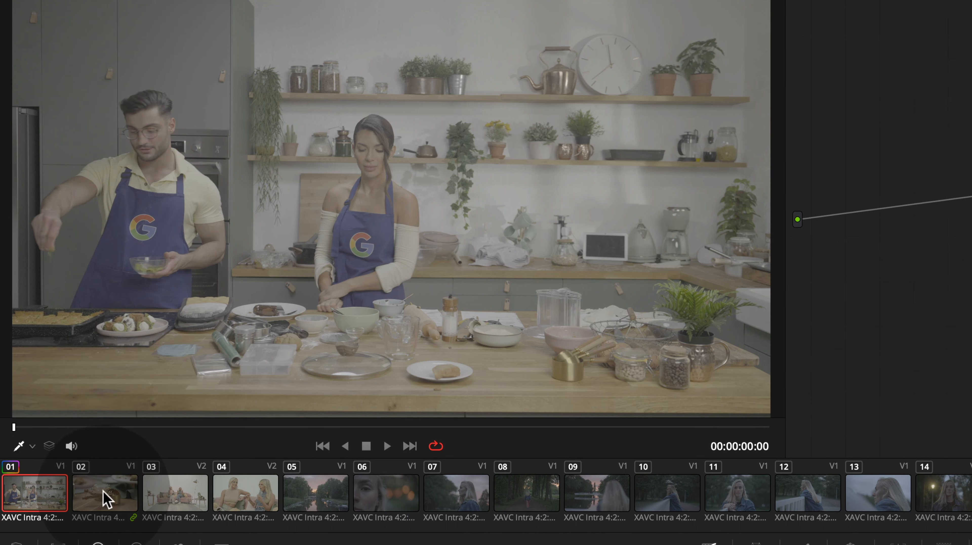
pyautogui.click(98, 505)
pyautogui.click(31, 496)
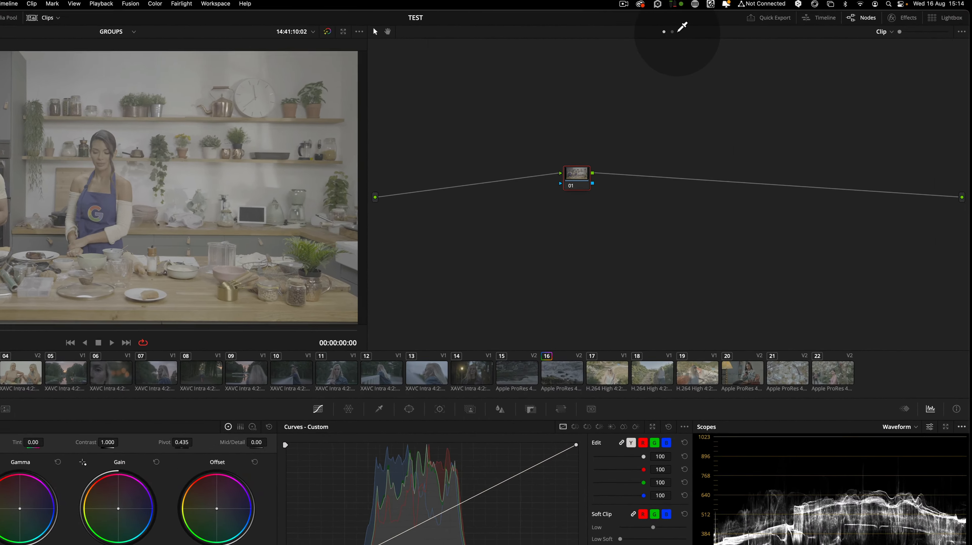
# Toggle the node graph between the Clip and Timeline levels to inspect each level's nodes
pyautogui.click(671, 31)
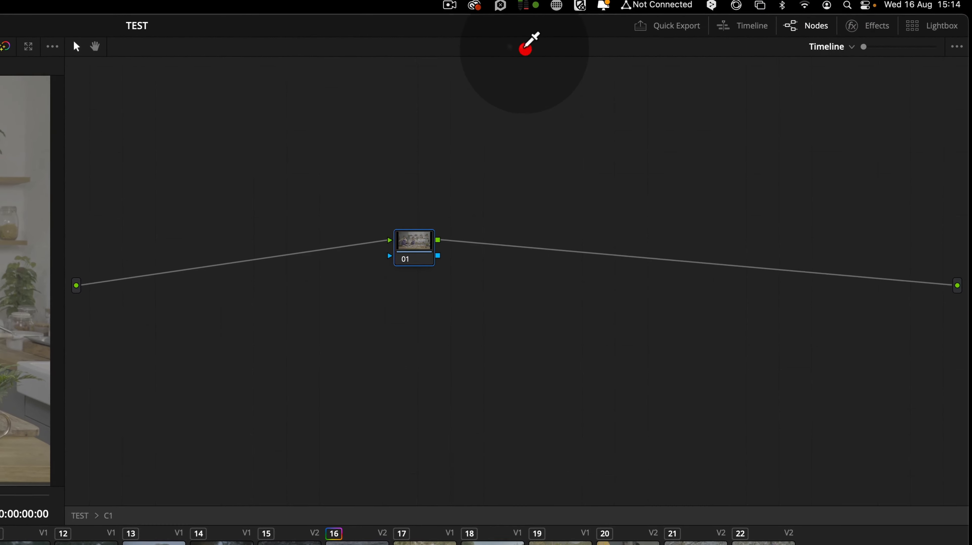
pyautogui.click(663, 31)
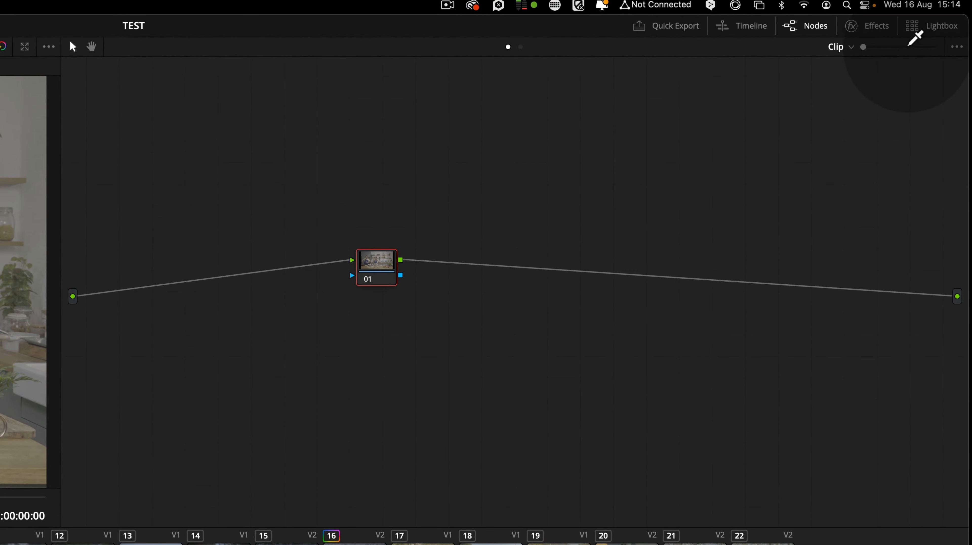
pyautogui.click(842, 47)
pyautogui.click(878, 79)
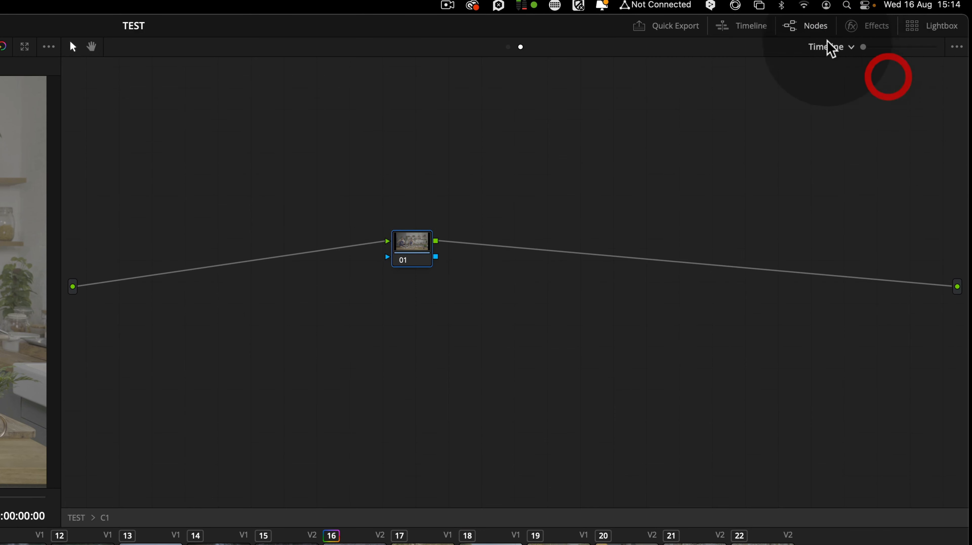
pyautogui.click(508, 47)
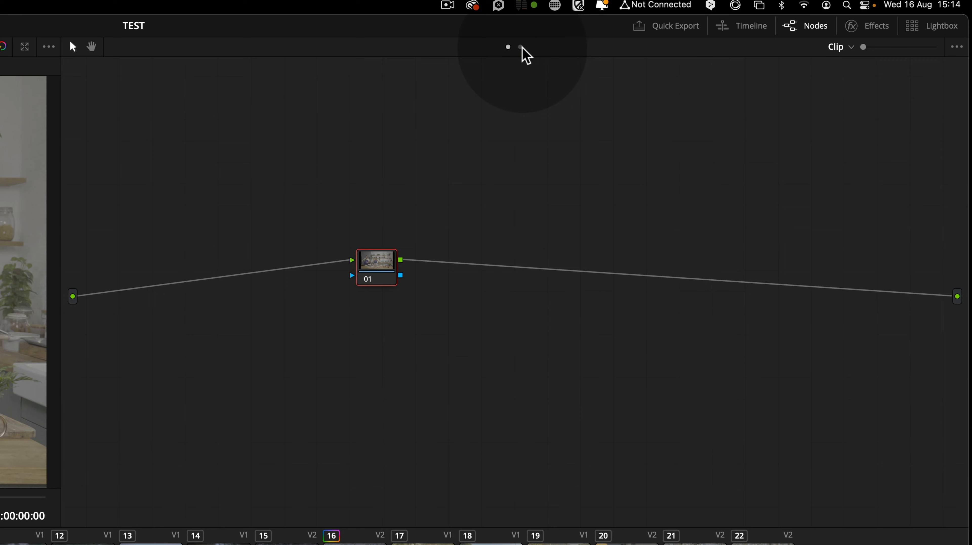
pyautogui.click(521, 46)
pyautogui.moveTo(408, 245); pyautogui.dragTo(393, 253)
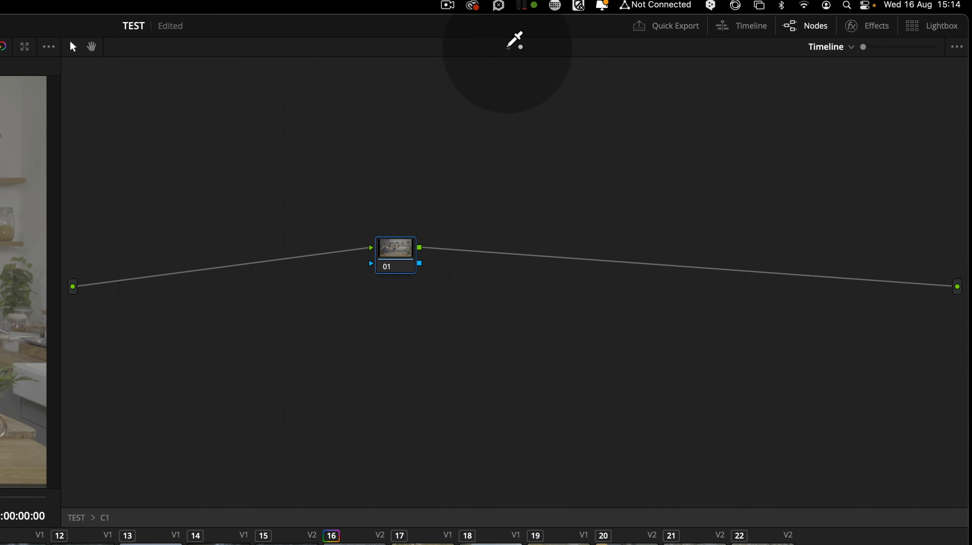
pyautogui.click(508, 46)
pyautogui.moveTo(380, 264); pyautogui.dragTo(378, 269)
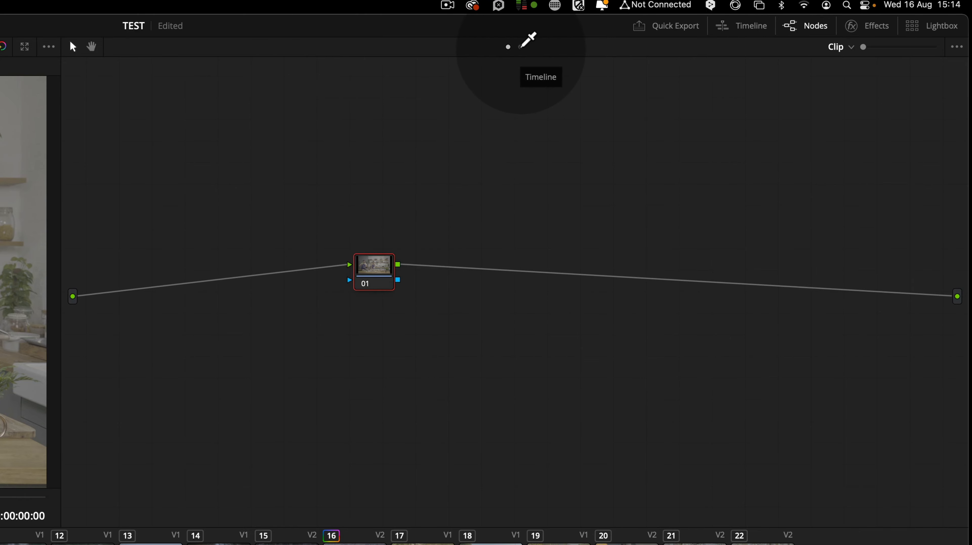
pyautogui.click(520, 46)
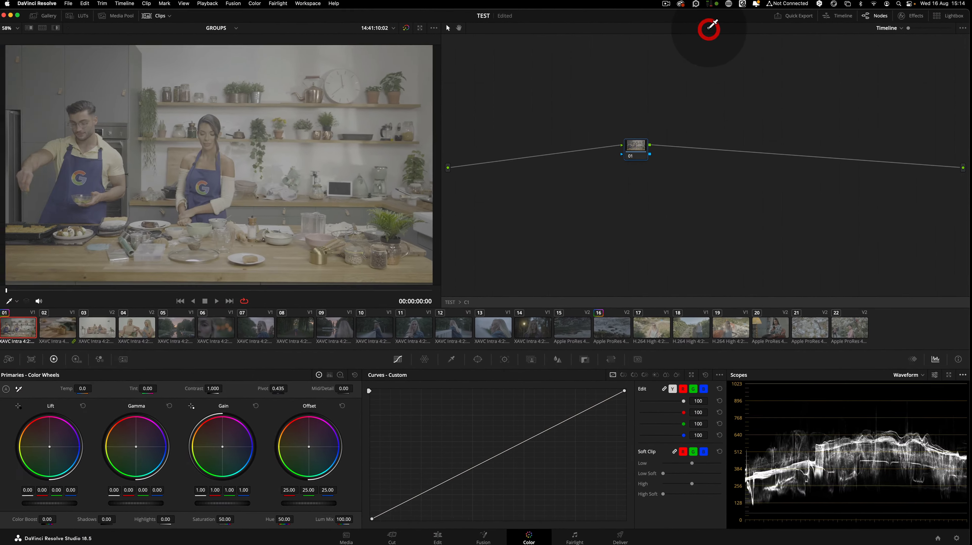
# Switch between clips 01 and 02 in the clip strip to compare them
pyautogui.click(65, 327)
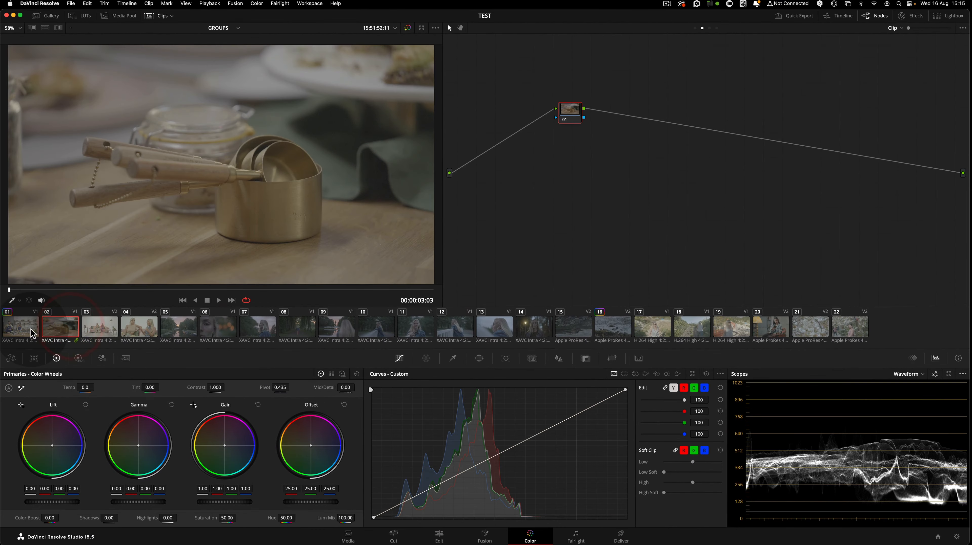
pyautogui.click(21, 327)
pyautogui.click(50, 327)
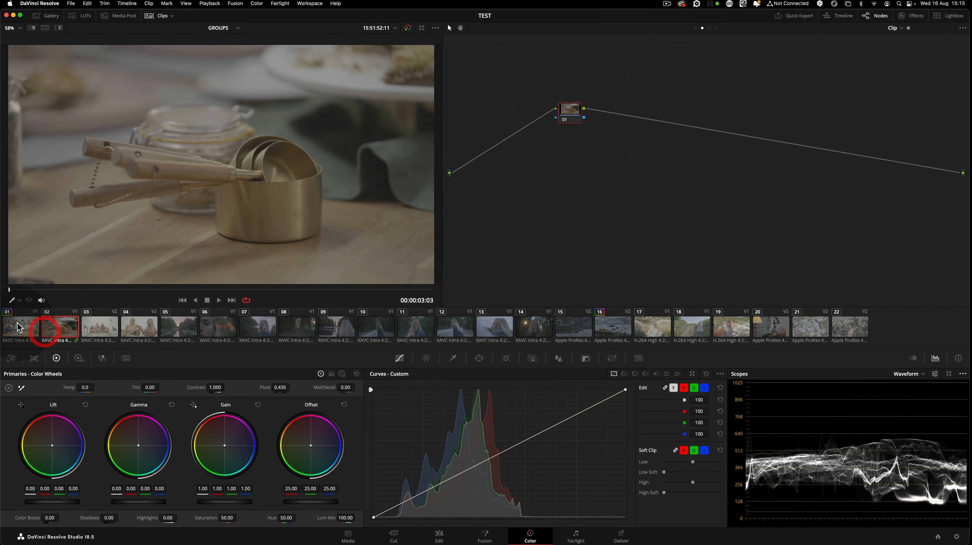
pyautogui.click(21, 327)
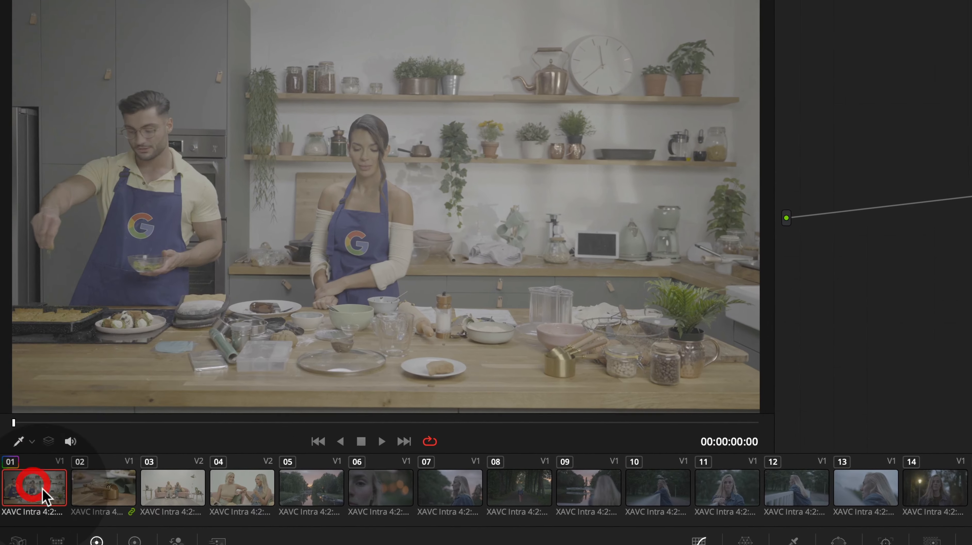
# Add clip 01 back into the current group, then switch to clip 02 and back to clip 01
pyautogui.rightClick(45, 496)
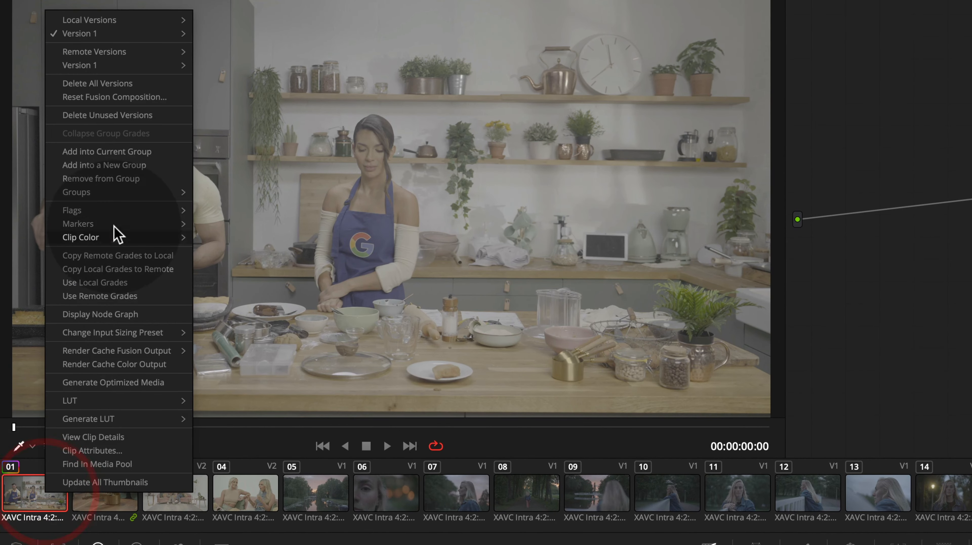
pyautogui.click(160, 152)
pyautogui.click(121, 501)
pyautogui.click(41, 506)
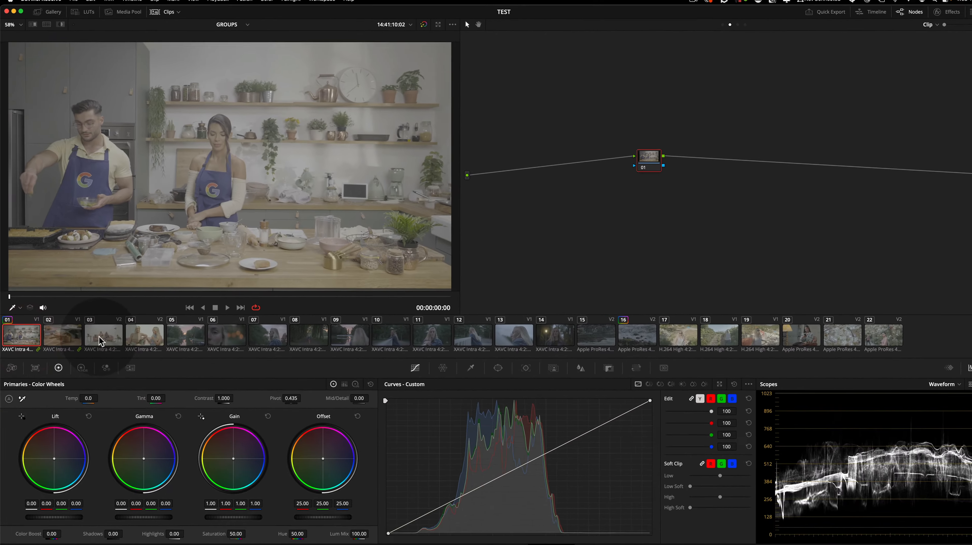
# Browse clips 05 and 01, then switch the node graph through the Timeline, Clip and Group Pre-Clip levels
pyautogui.click(457, 493)
pyautogui.click(314, 498)
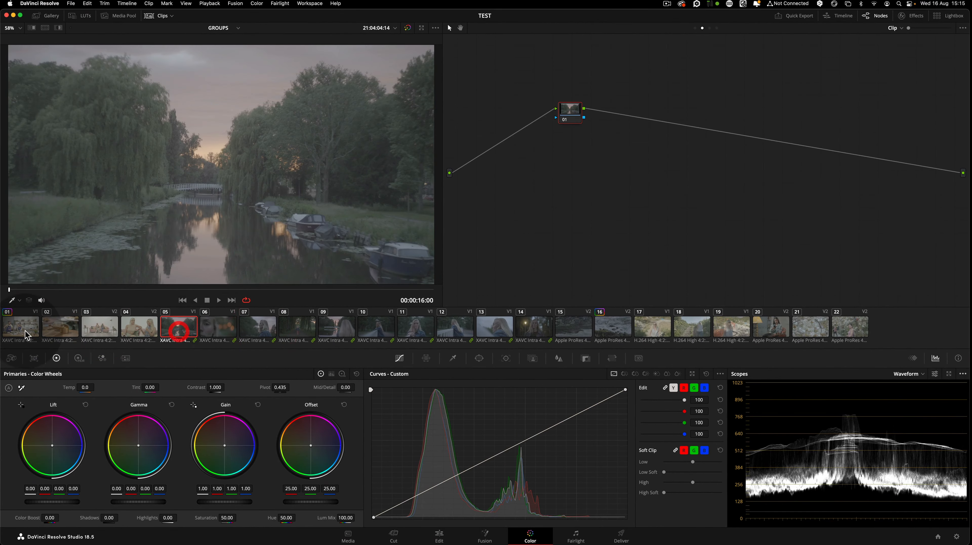
pyautogui.click(26, 330)
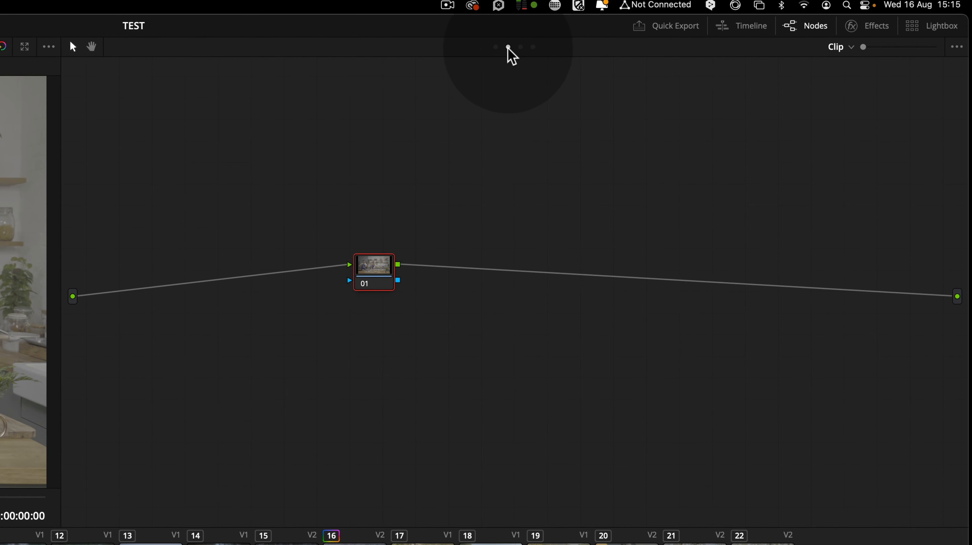
pyautogui.click(533, 47)
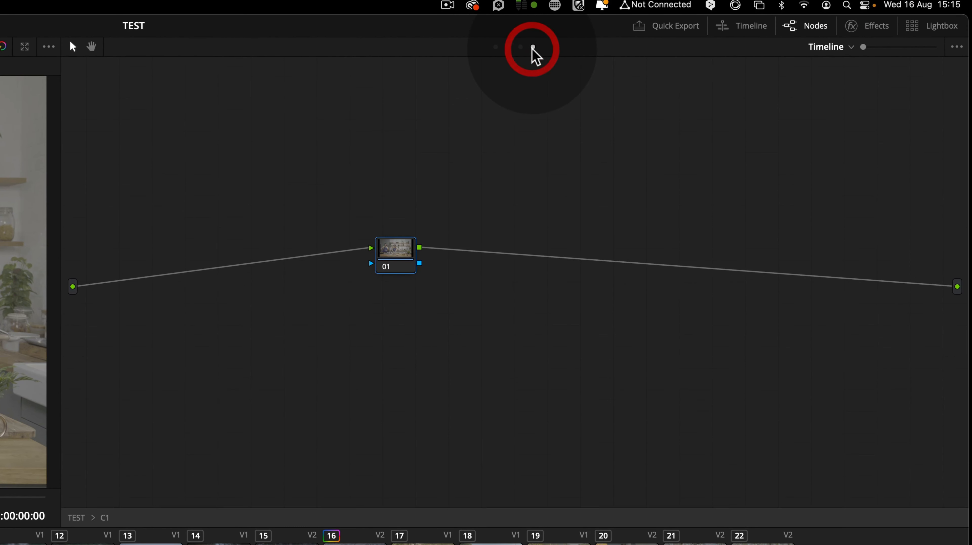
pyautogui.click(508, 47)
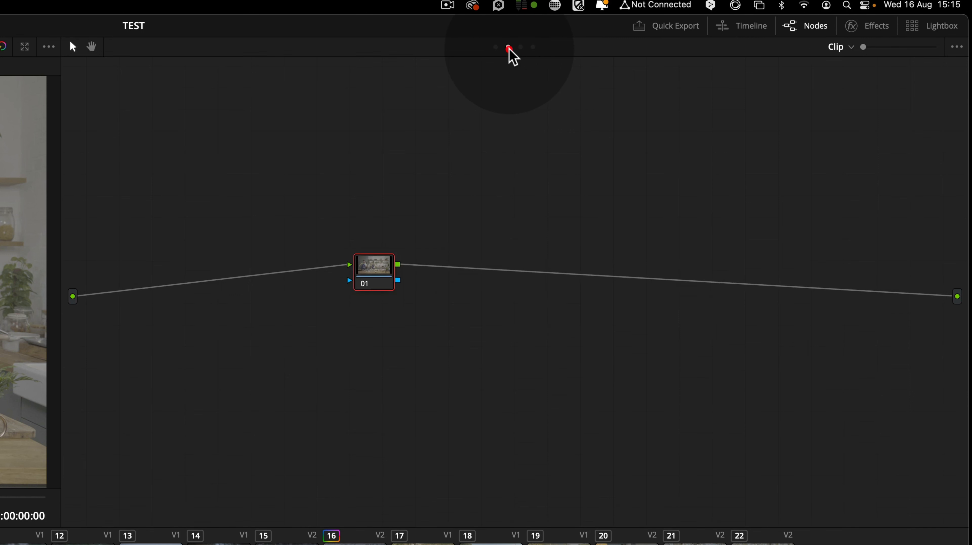
pyautogui.click(495, 47)
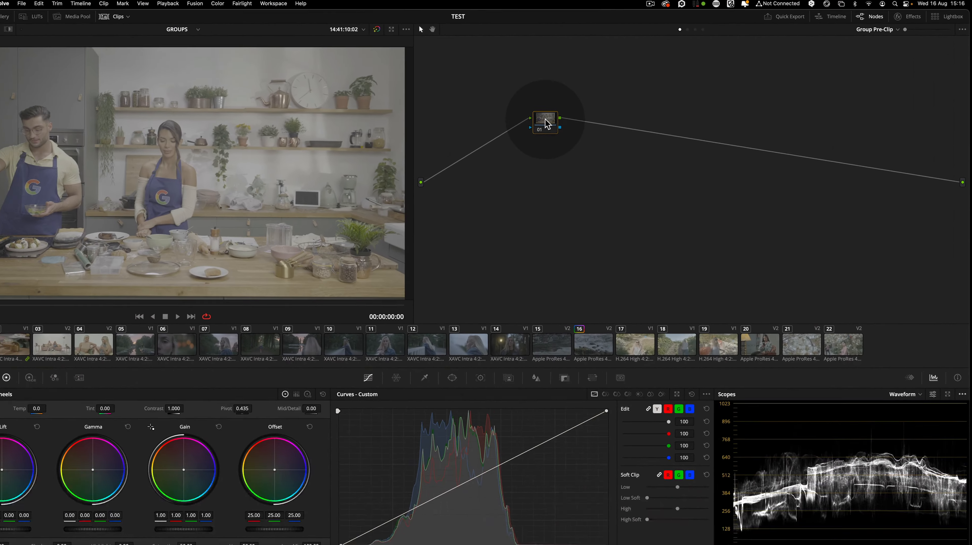
pyautogui.click(558, 119)
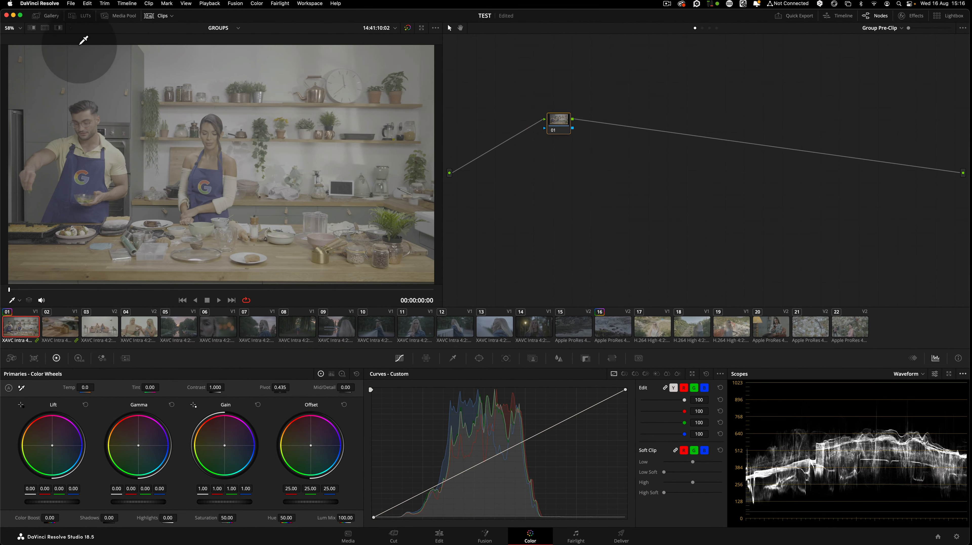
# Open the Gallery's 10- UTILITY album and apply the Slog3.cine --> DWG still to the group pre-clip node
pyautogui.click(51, 16)
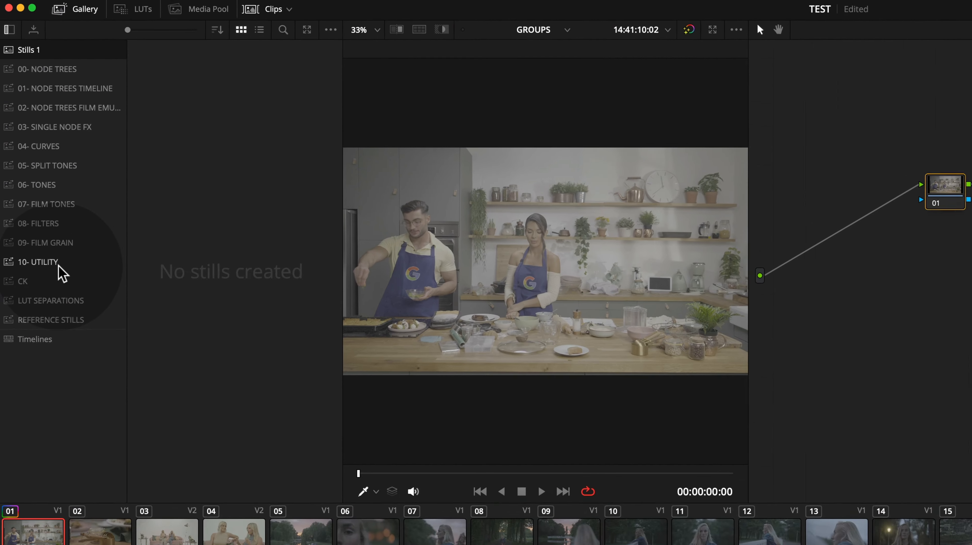
pyautogui.click(36, 165)
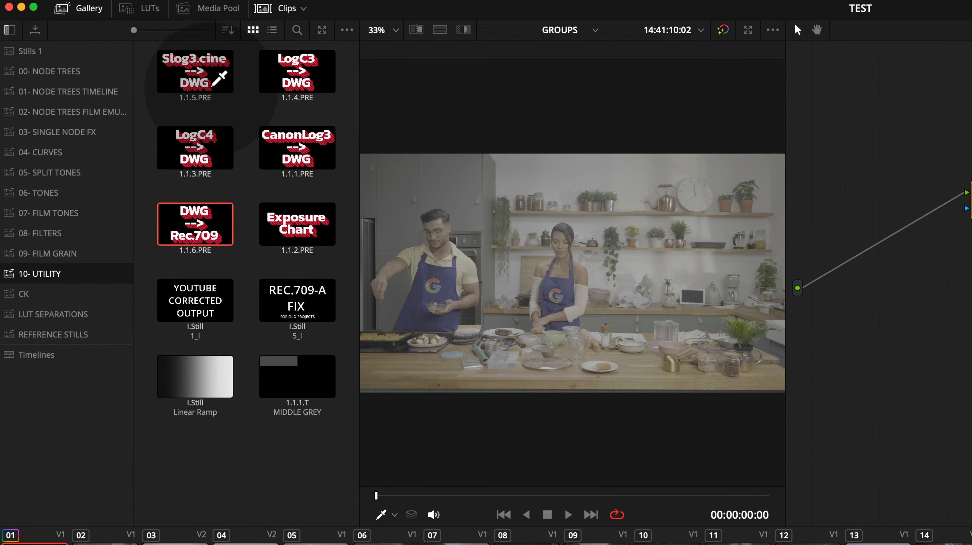
pyautogui.moveTo(204, 79); pyautogui.dragTo(562, 129)
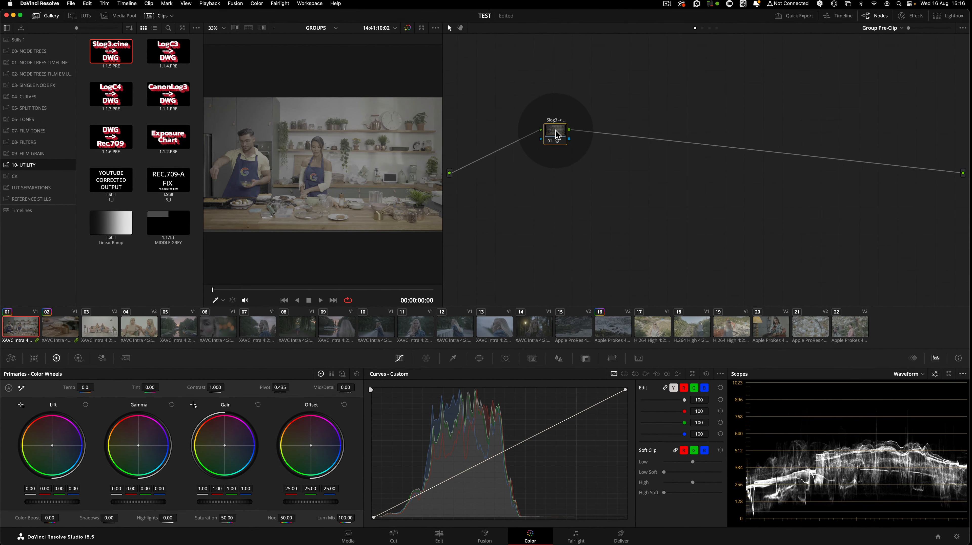
# Select the applied node and open its Color Space Transform settings, then close the Effects panel
pyautogui.click(552, 133)
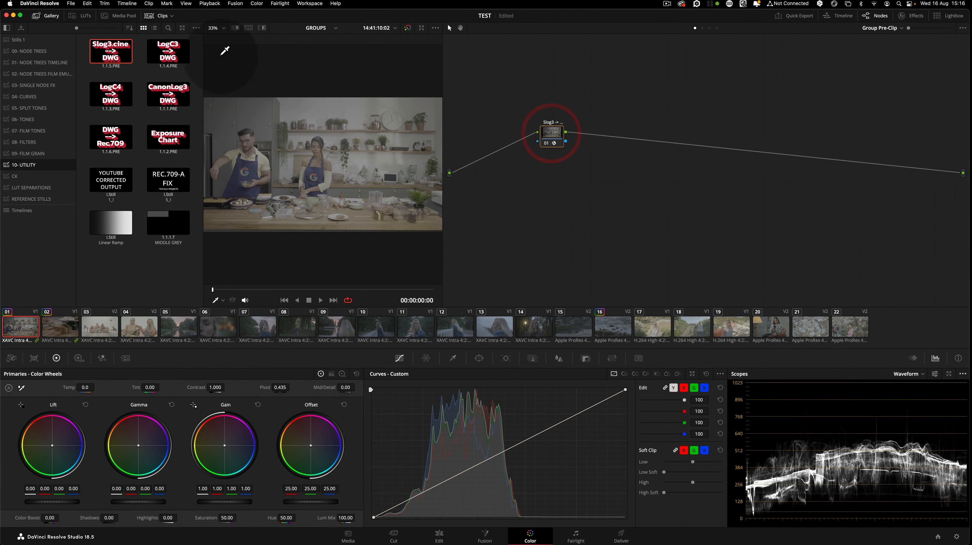
pyautogui.click(913, 15)
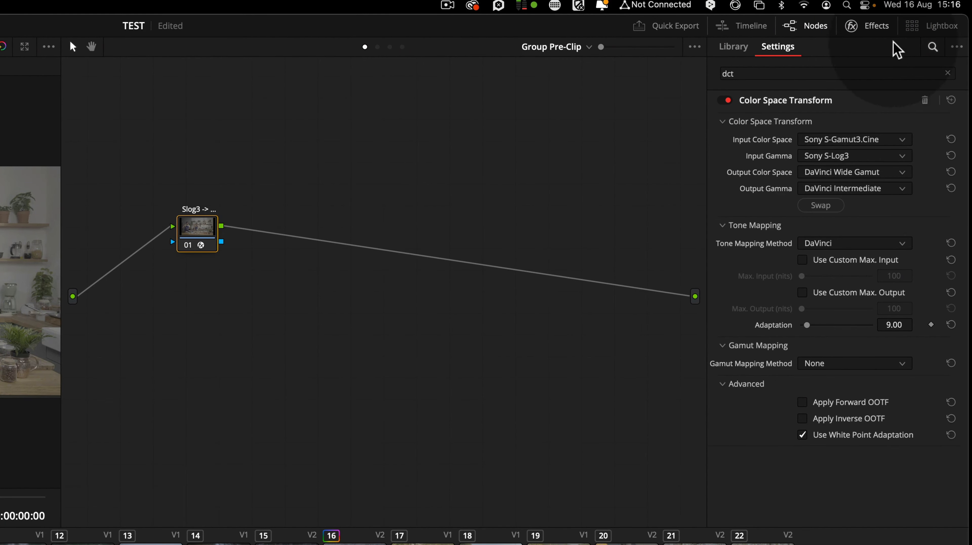
pyautogui.click(869, 27)
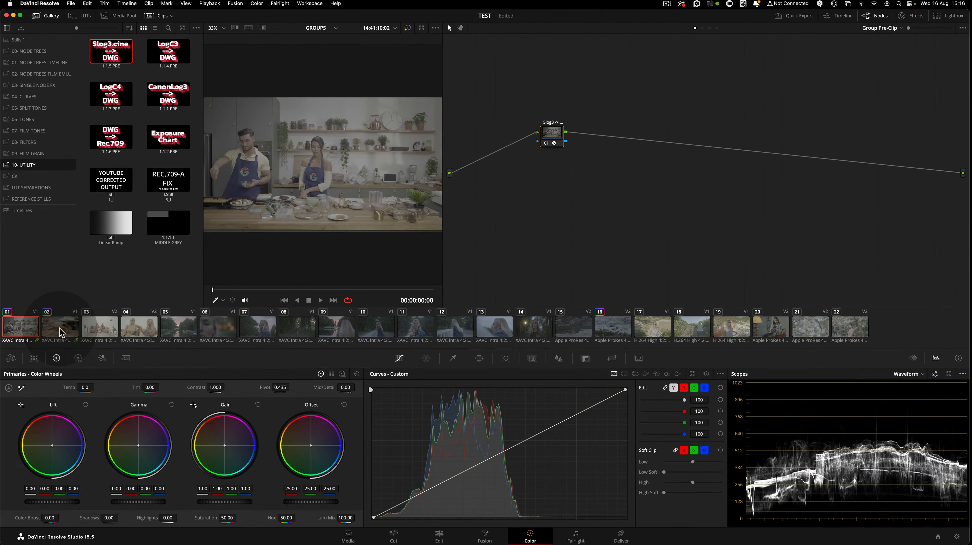
# Switch between clips 01 and 02 to compare their shared group grade
pyautogui.click(61, 328)
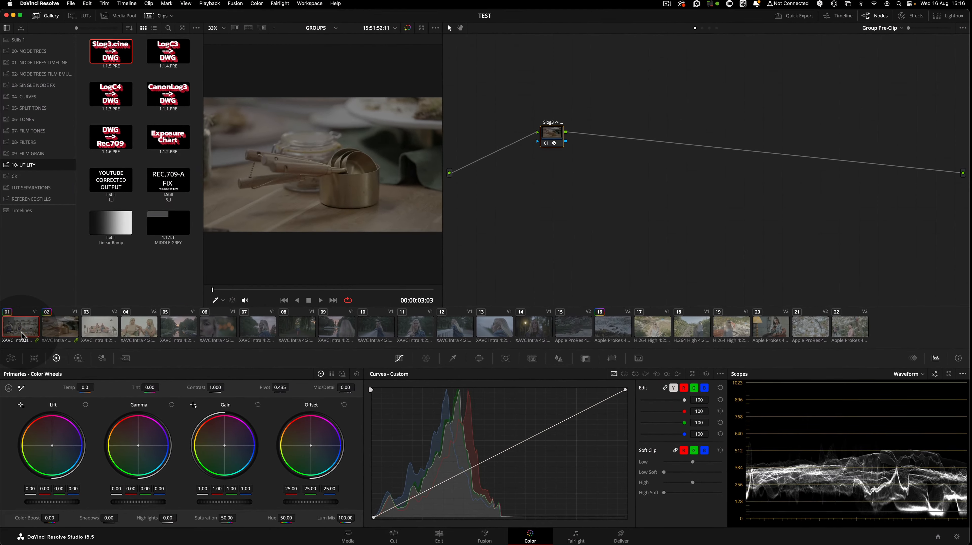
pyautogui.click(22, 328)
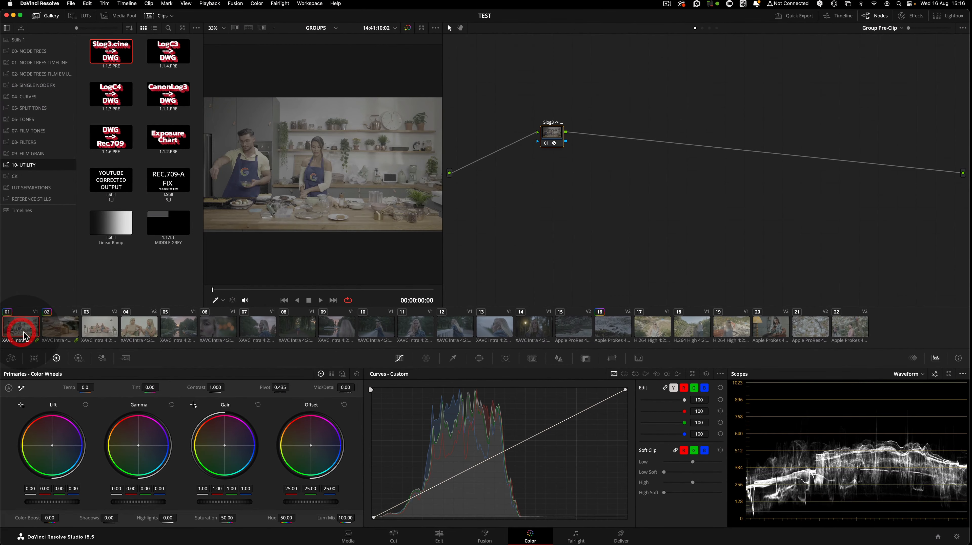
pyautogui.click(56, 332)
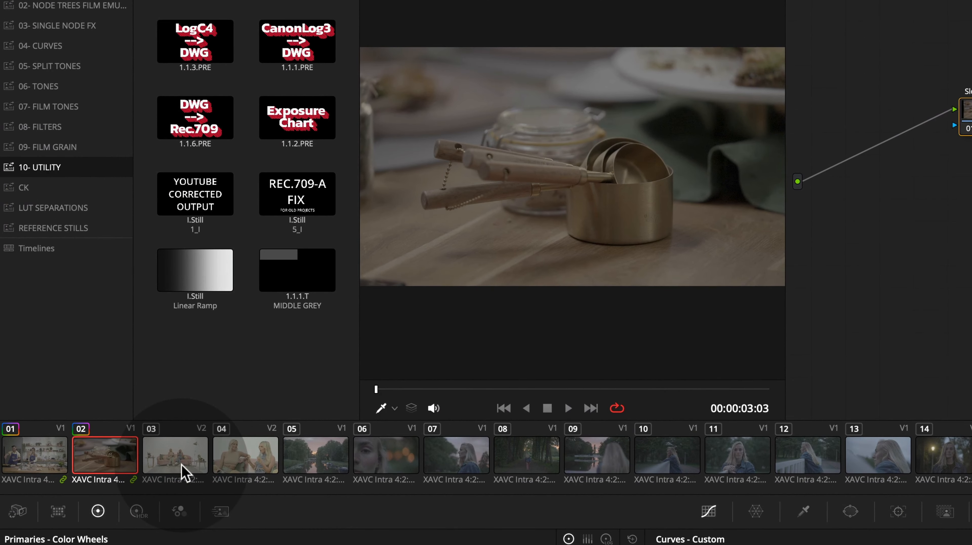
# Apply the Slog3.cine --> DWG still to the group pre-clip nodes of clips 03 and 05
pyautogui.click(104, 335)
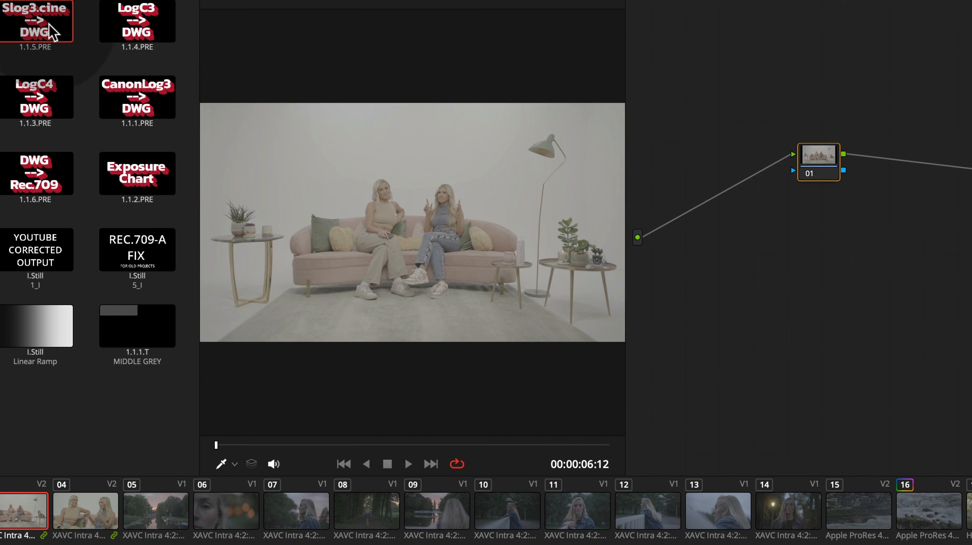
pyautogui.moveTo(51, 28); pyautogui.dragTo(814, 169)
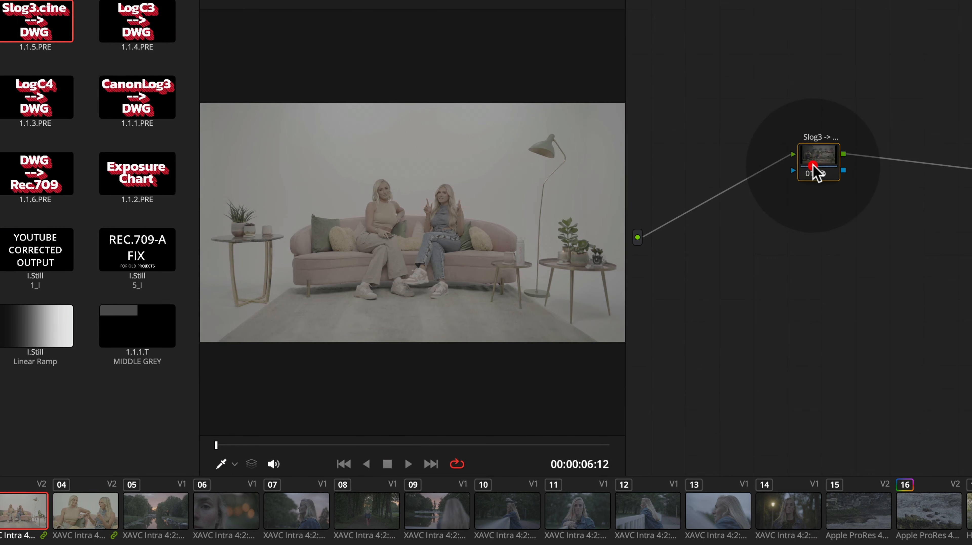
pyautogui.click(150, 519)
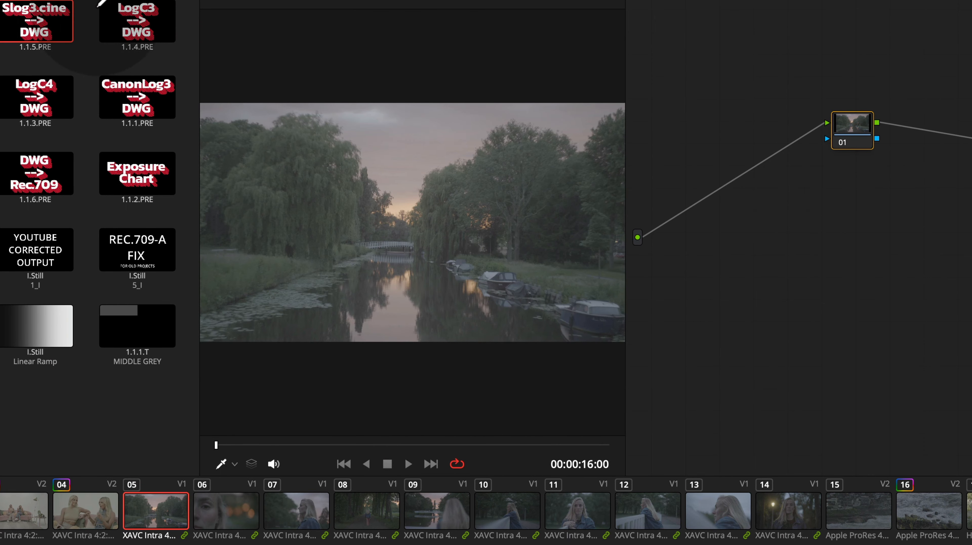
pyautogui.moveTo(42, 11); pyautogui.dragTo(855, 142)
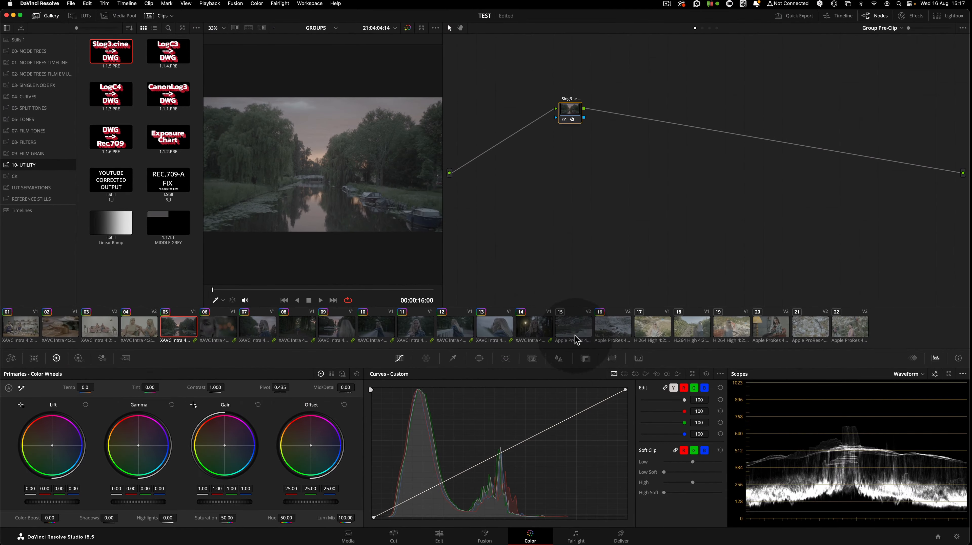
# Select clip 15 and apply the LogC4 --> DWG still to its group pre-clip node
pyautogui.click(576, 335)
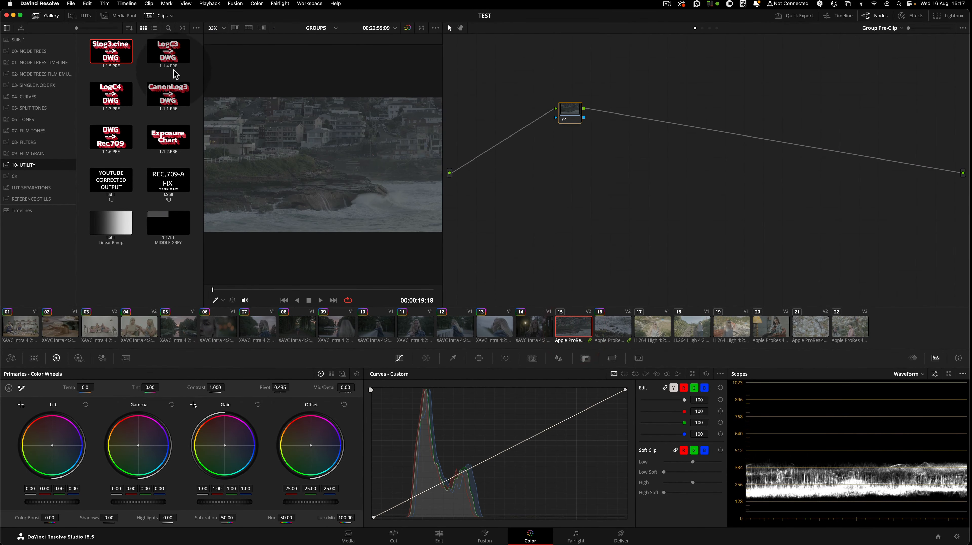
pyautogui.moveTo(115, 94); pyautogui.dragTo(571, 116)
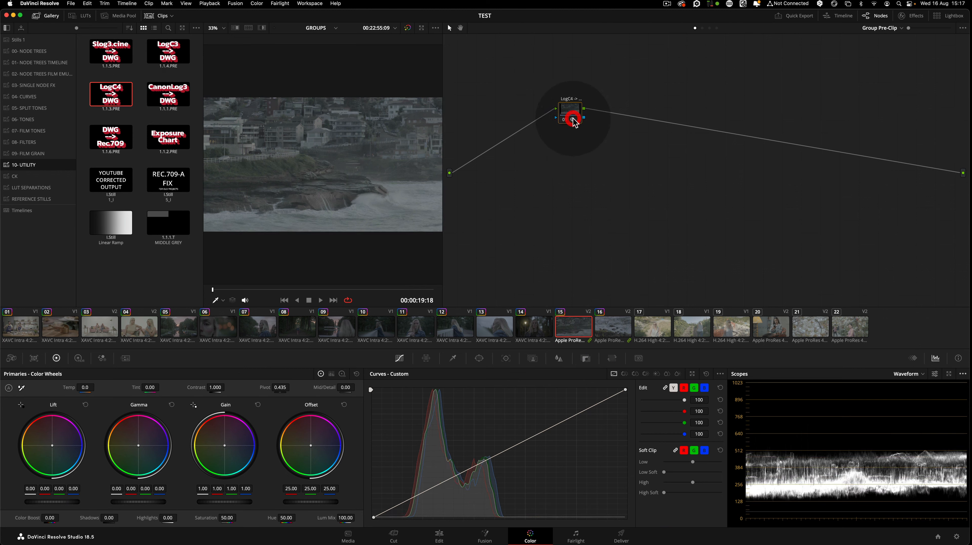
# Apply the Slog3.cine --> DWG still to the group pre-clip nodes of clips 17 and 20
pyautogui.click(651, 326)
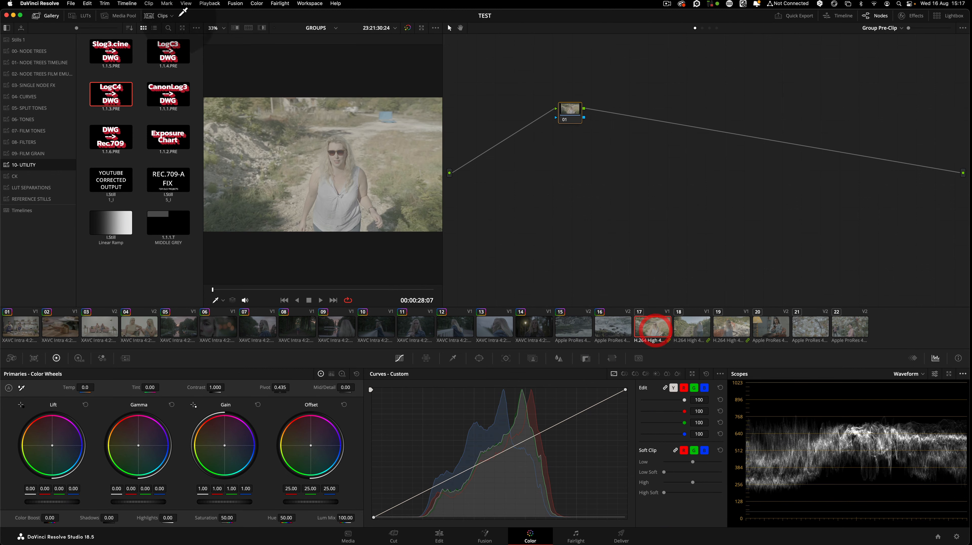
pyautogui.moveTo(123, 42); pyautogui.dragTo(569, 111)
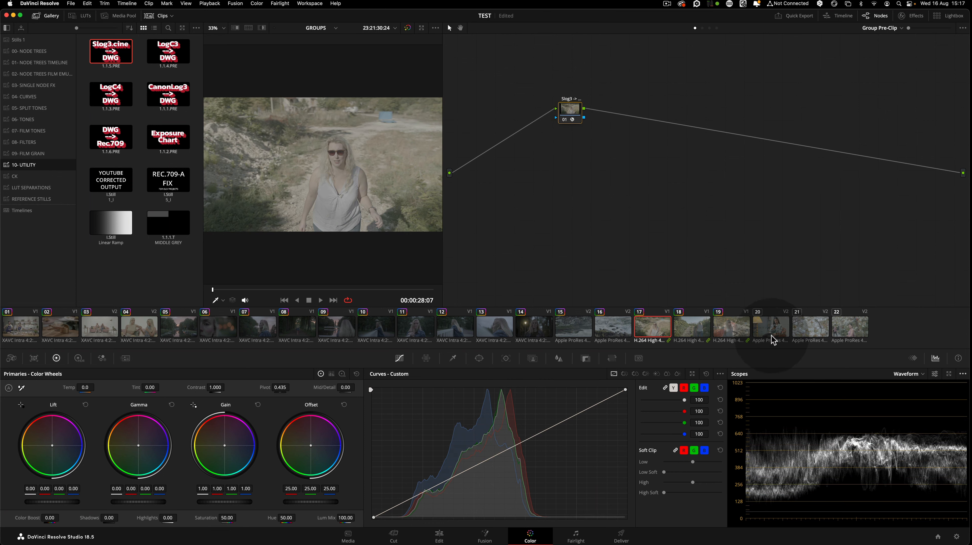
pyautogui.click(770, 326)
pyautogui.moveTo(110, 51); pyautogui.dragTo(575, 111)
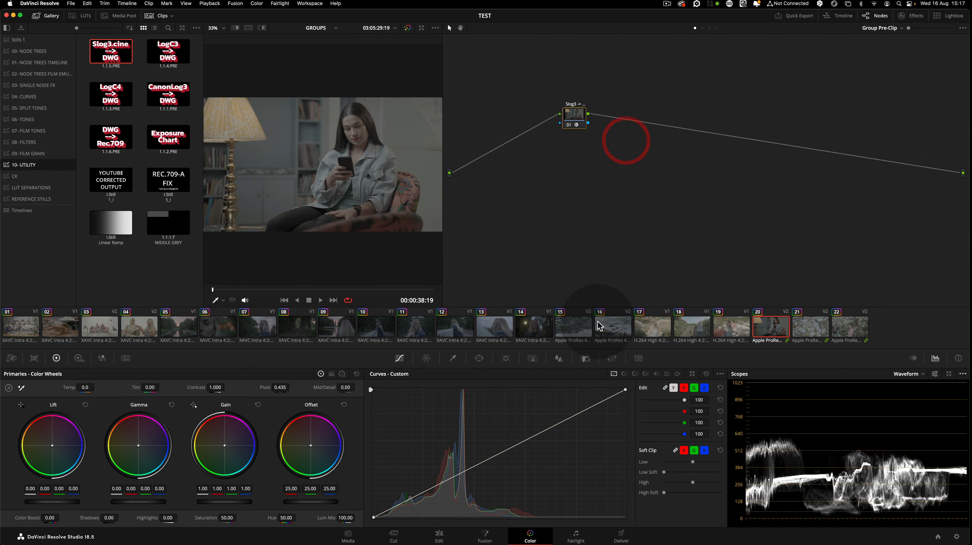
# Switch among clips 15, 13 and 01 and inspect the Color Space Transform settings on clip 15's group pre-clip node
pyautogui.click(577, 327)
pyautogui.click(573, 110)
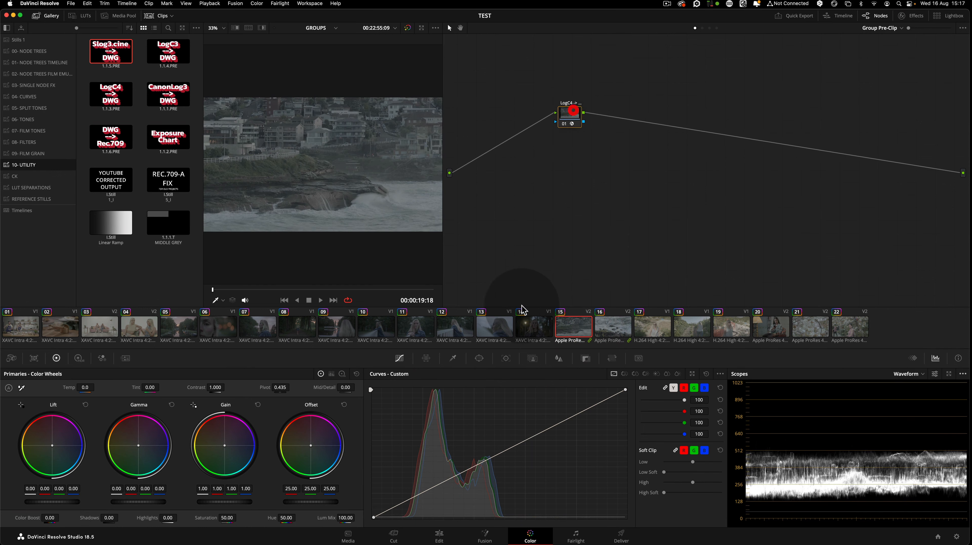
pyautogui.click(490, 327)
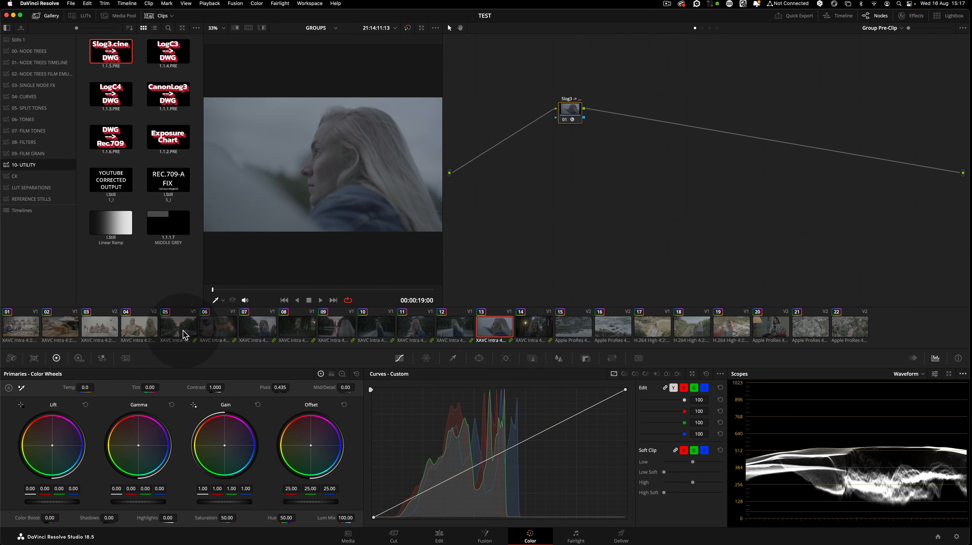
pyautogui.click(21, 327)
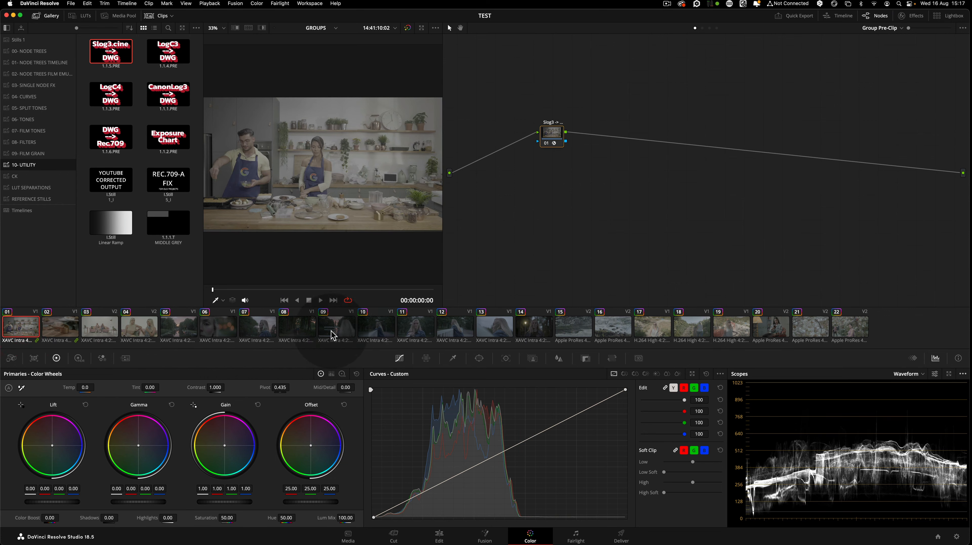
pyautogui.click(573, 332)
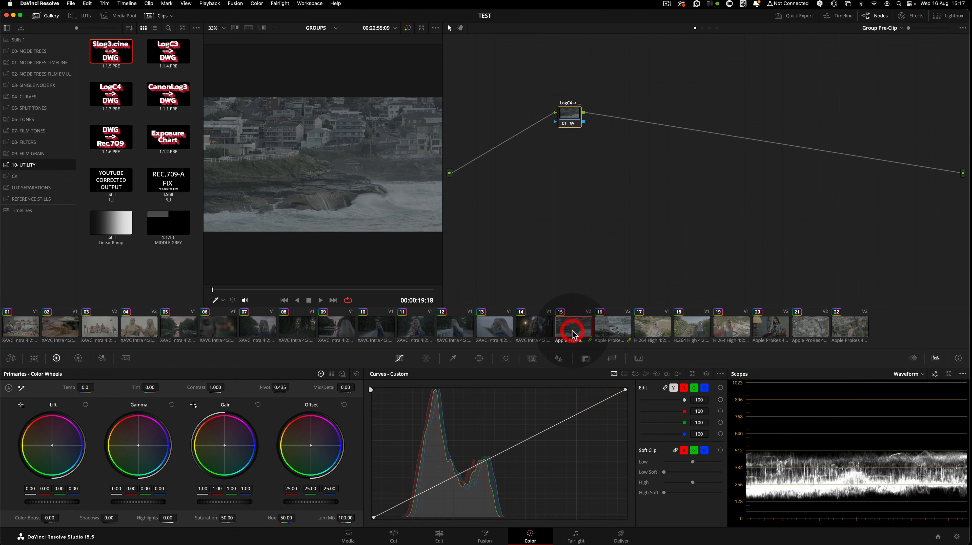
pyautogui.click(579, 113)
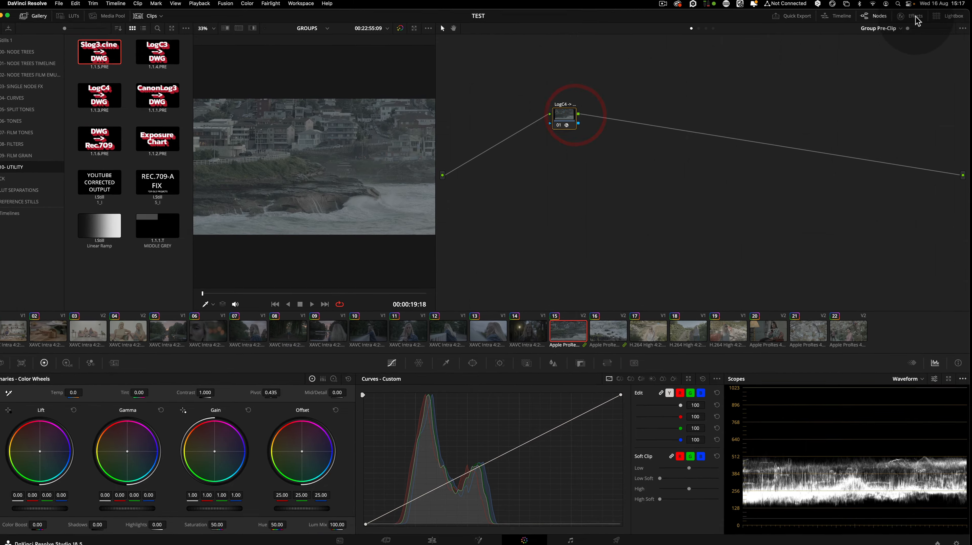
pyautogui.click(915, 16)
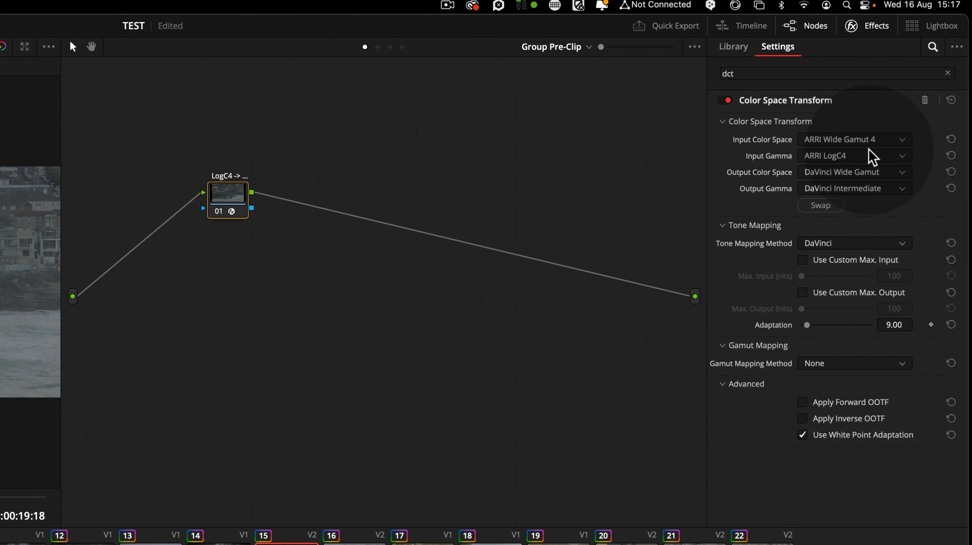
pyautogui.click(876, 27)
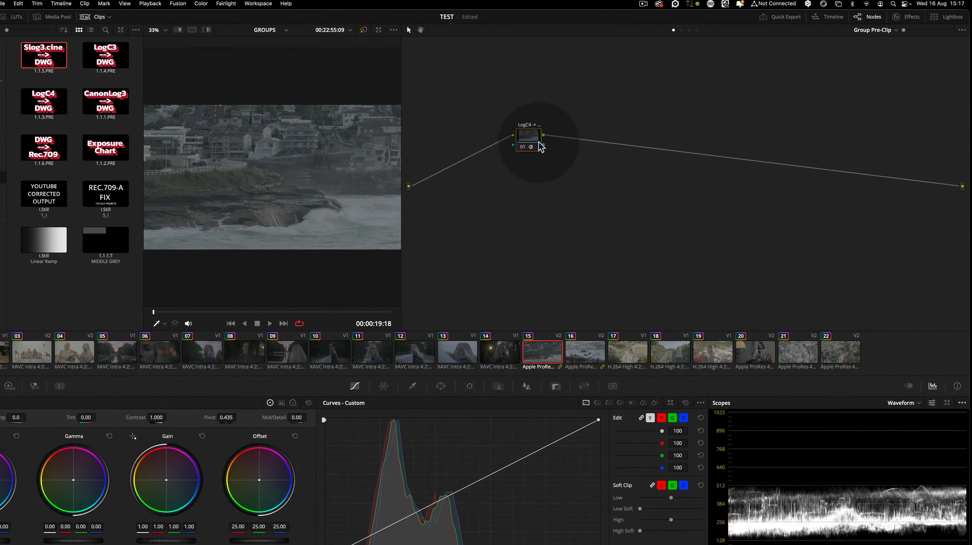
# Switch to the timeline-level node graph and apply the CHELO 2023 TIMELINE still from the 01- NODE TREES TIMELINE album
pyautogui.click(343, 242)
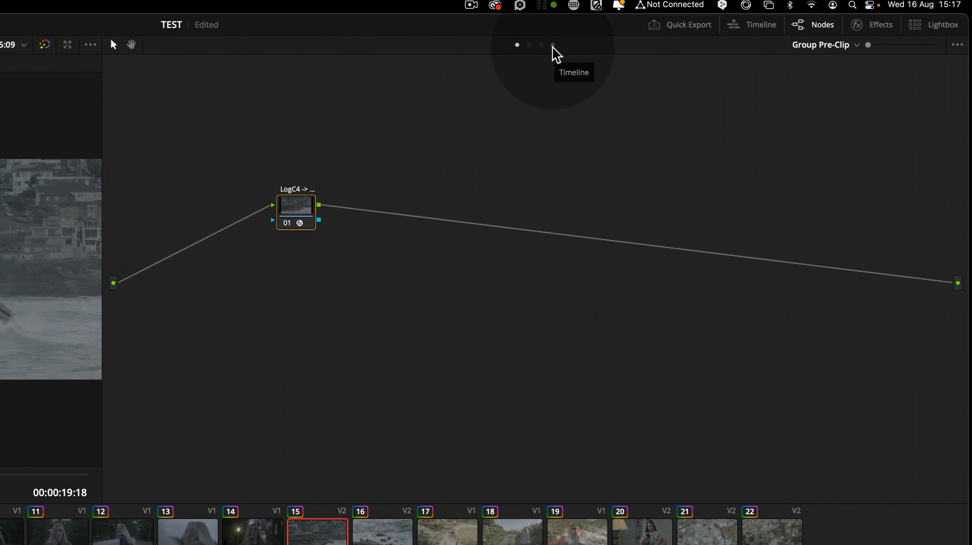
pyautogui.click(717, 28)
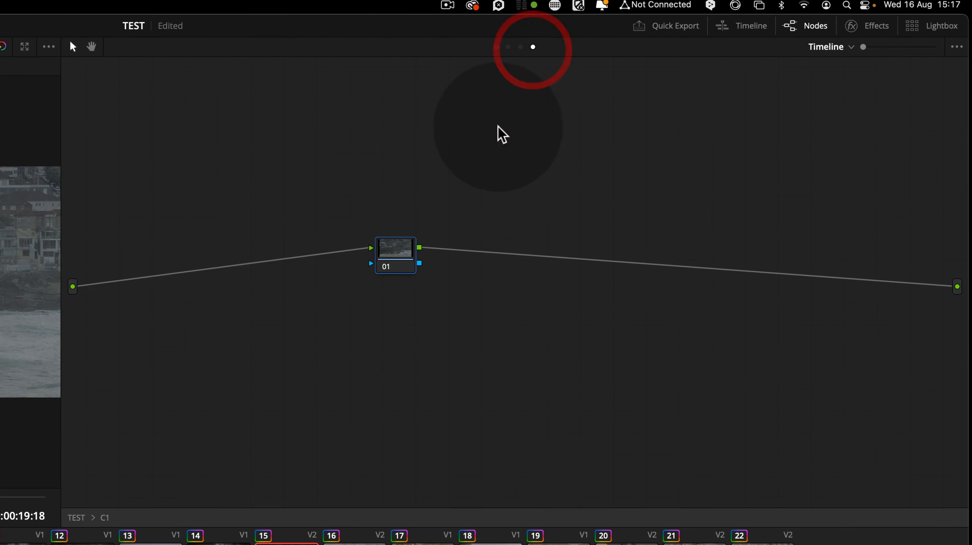
pyautogui.moveTo(404, 257)
pyautogui.mouseDown()
pyautogui.moveTo(396, 277)
pyautogui.moveTo(405, 275)
pyautogui.mouseUp()
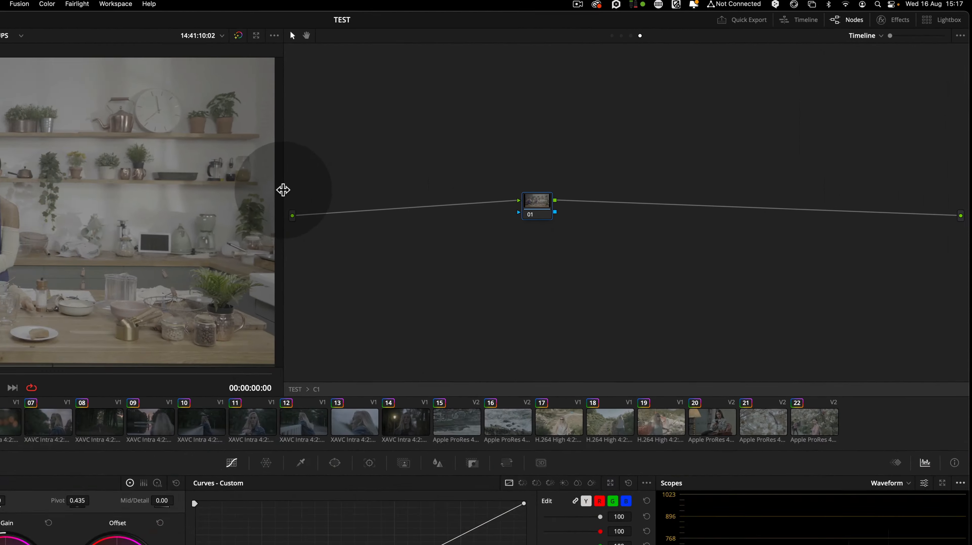
pyautogui.moveTo(60, 252); pyautogui.dragTo(73, 249)
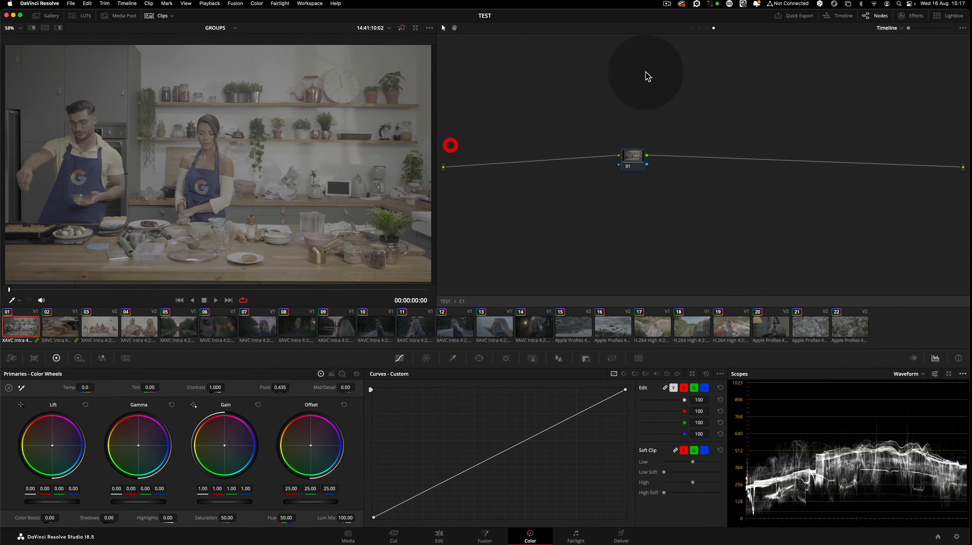
pyautogui.click(645, 158)
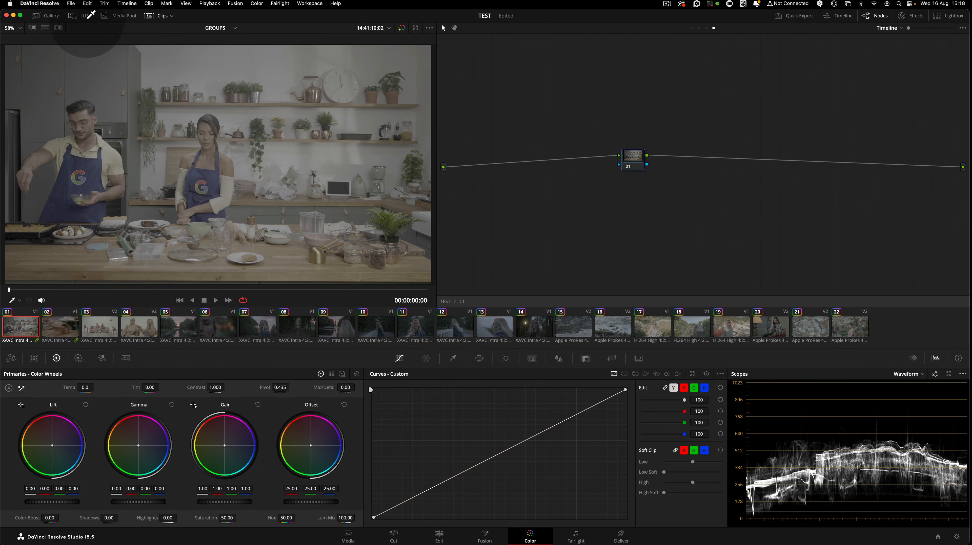
pyautogui.moveTo(633, 158); pyautogui.dragTo(632, 153)
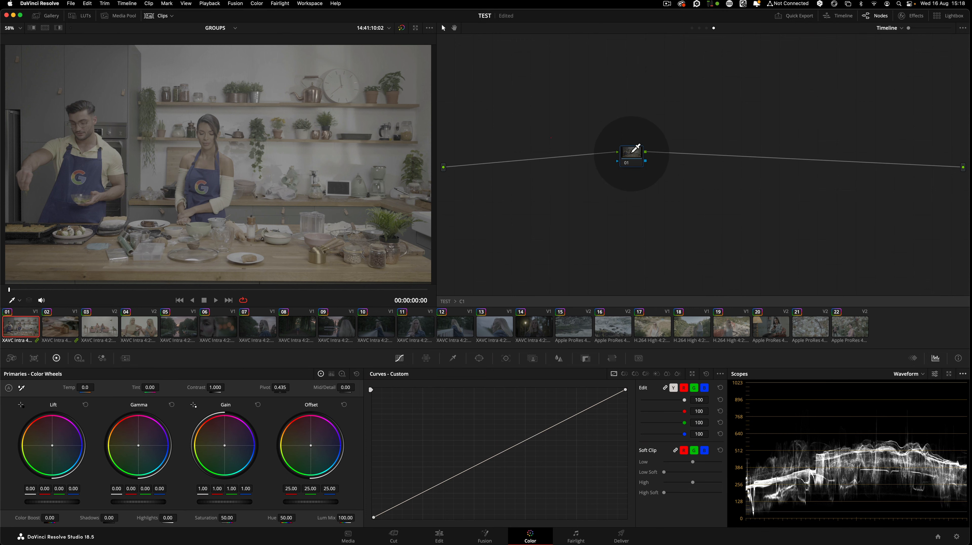
pyautogui.click(53, 18)
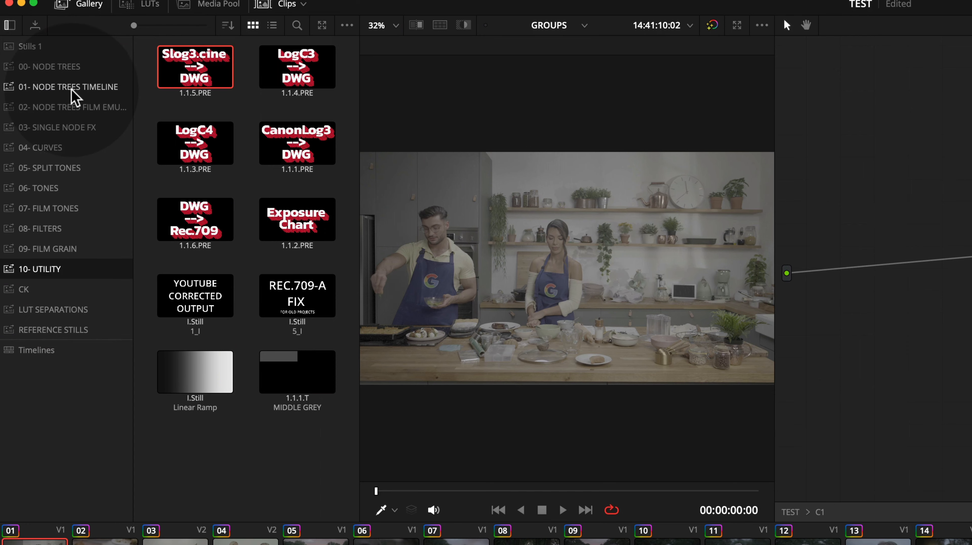
pyautogui.click(101, 89)
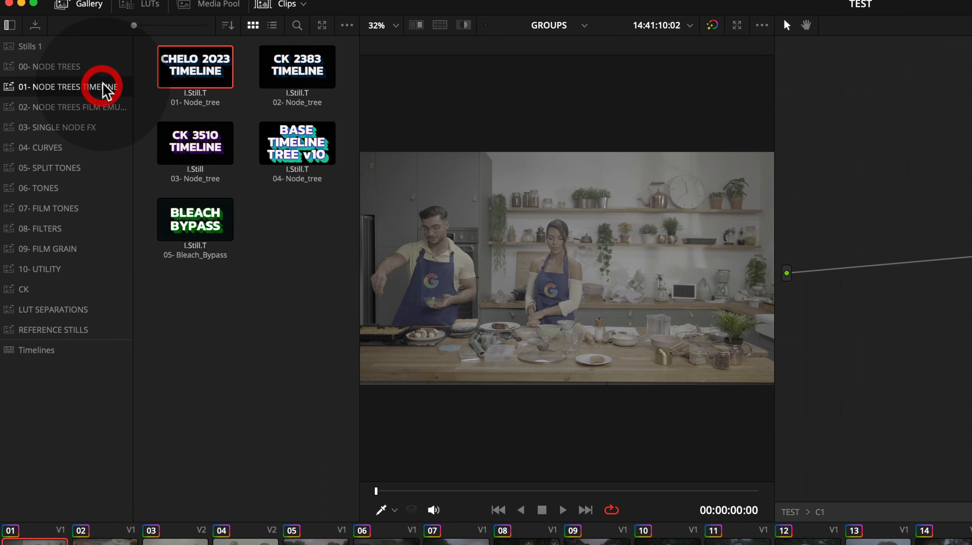
pyautogui.rightClick(229, 65)
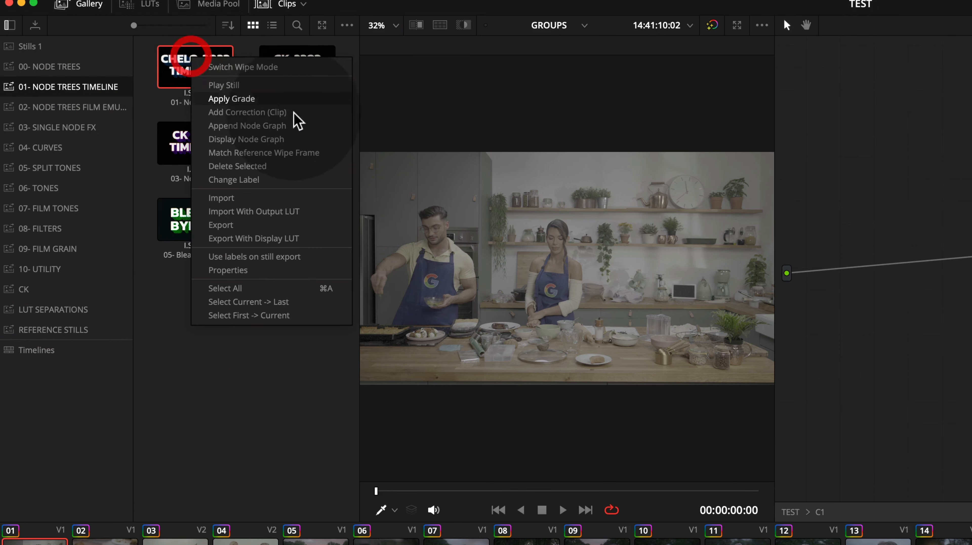
pyautogui.click(289, 104)
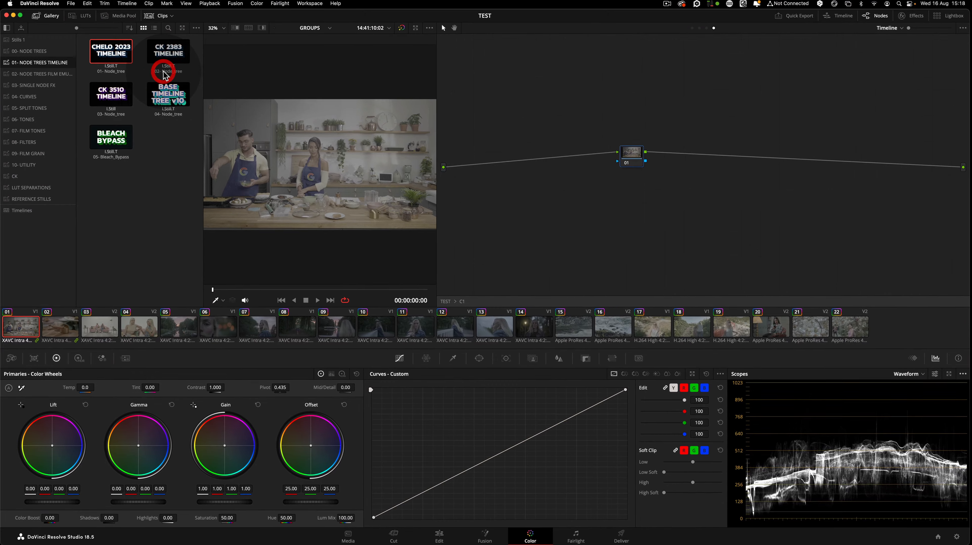
pyautogui.doubleClick(165, 75)
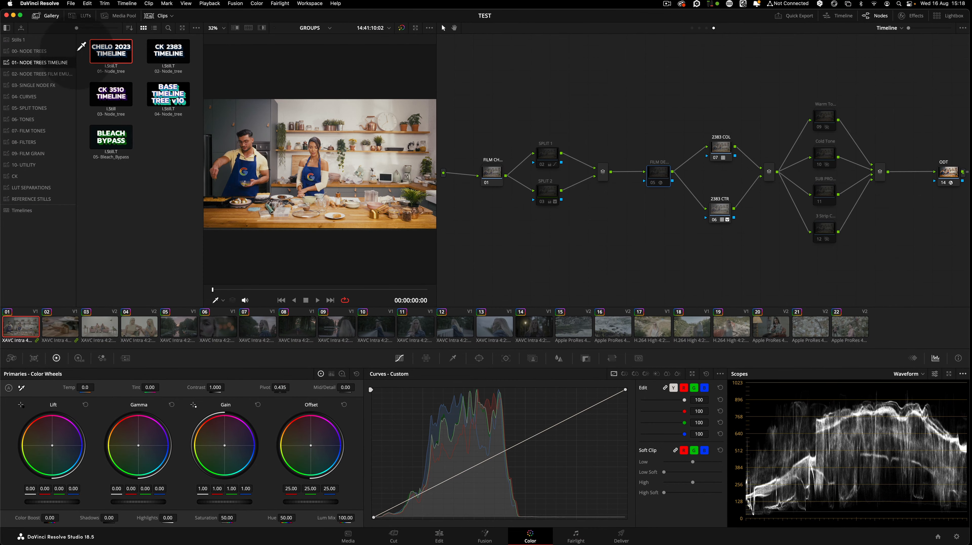
# Inspect the timeline node tree's nodes and the ODT node's Color Space Transform settings
pyautogui.click(57, 17)
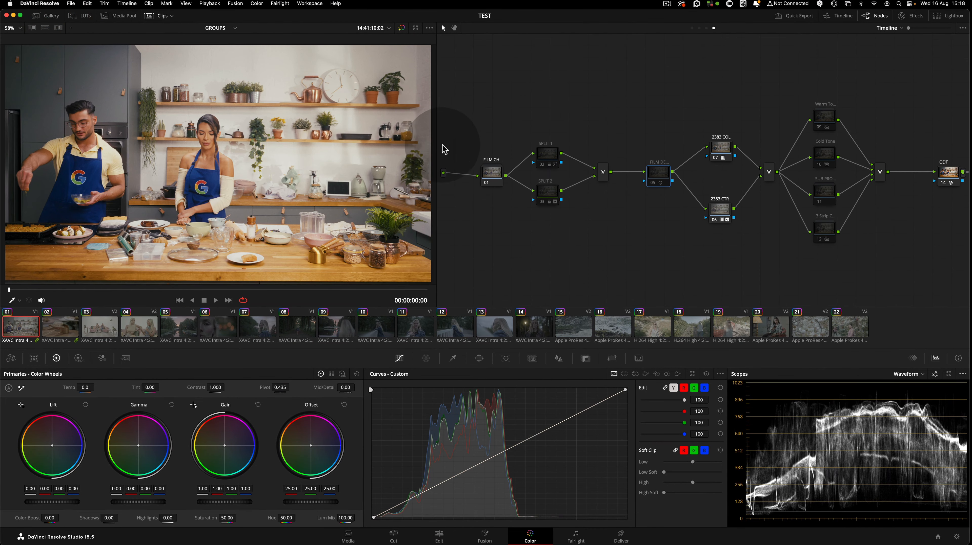
pyautogui.moveTo(437, 144); pyautogui.dragTo(432, 147)
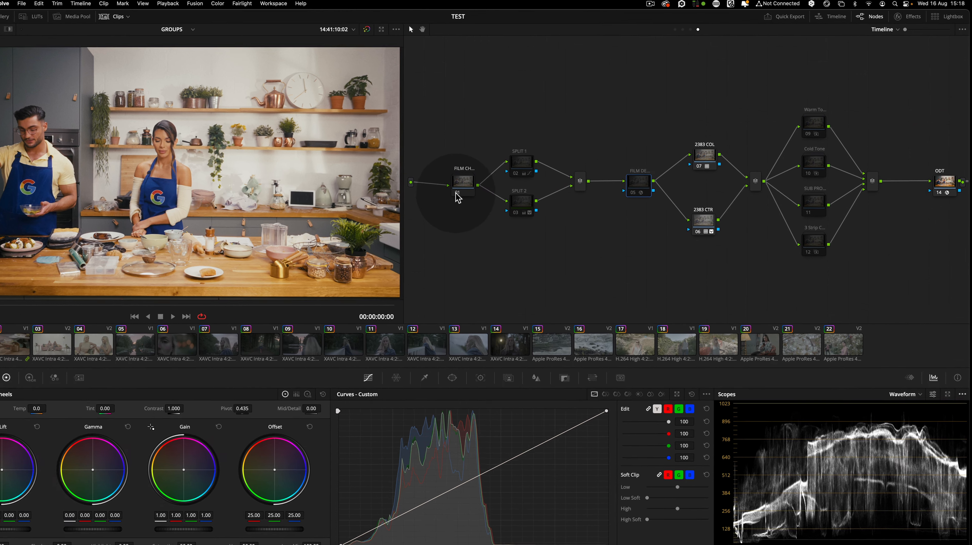
pyautogui.click(458, 196)
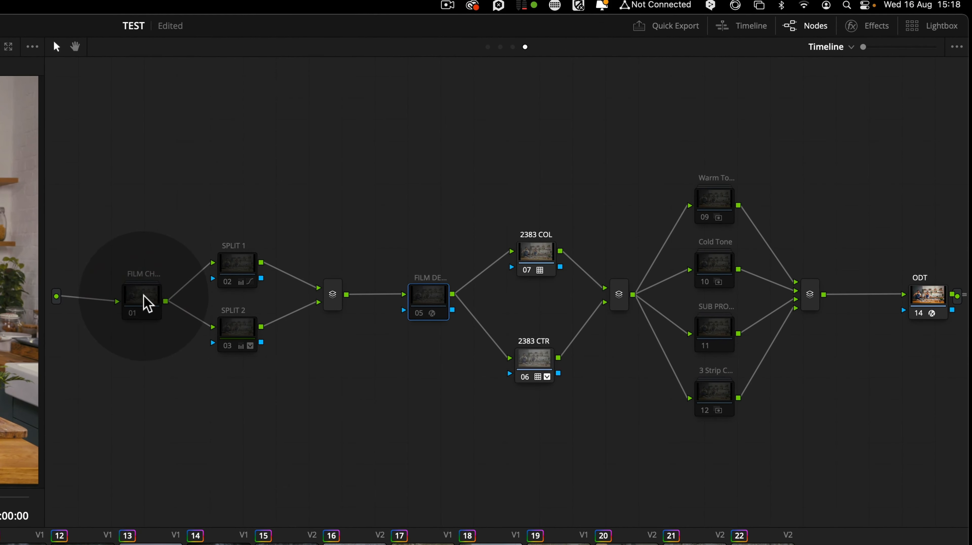
pyautogui.moveTo(531, 190); pyautogui.dragTo(532, 397)
pyautogui.click(540, 244)
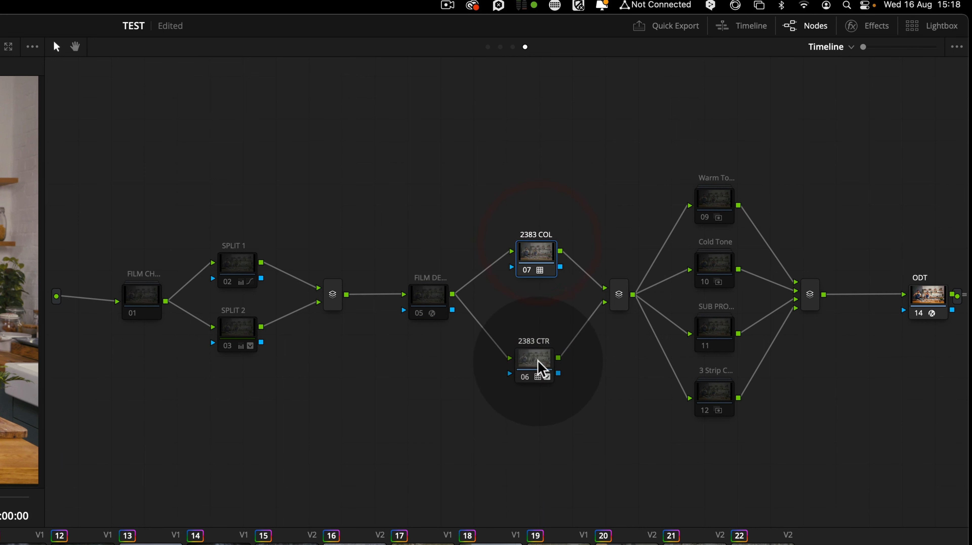
pyautogui.click(542, 376)
pyautogui.moveTo(926, 308); pyautogui.dragTo(885, 309)
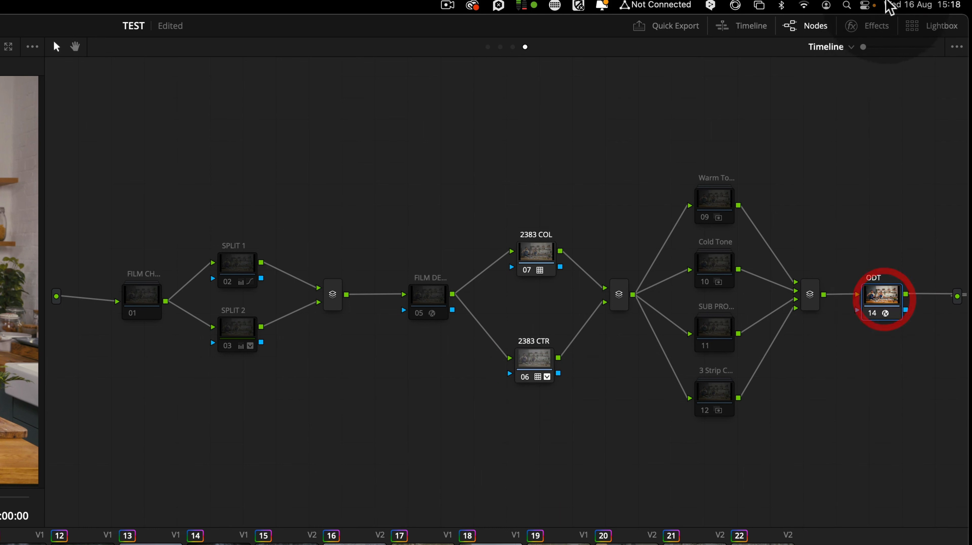
pyautogui.click(875, 27)
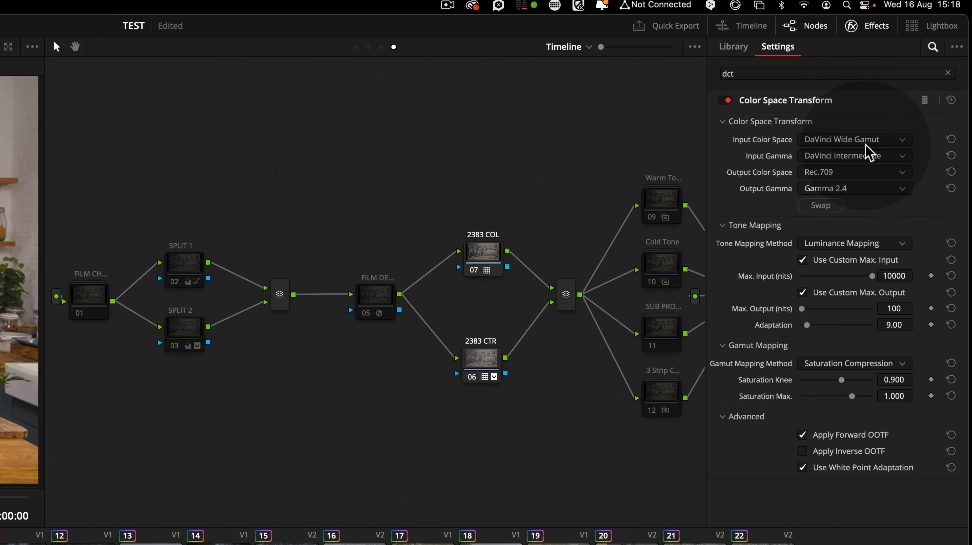
pyautogui.click(875, 27)
# Check the group pre-clip node and review the project's Color Management settings
pyautogui.click(488, 47)
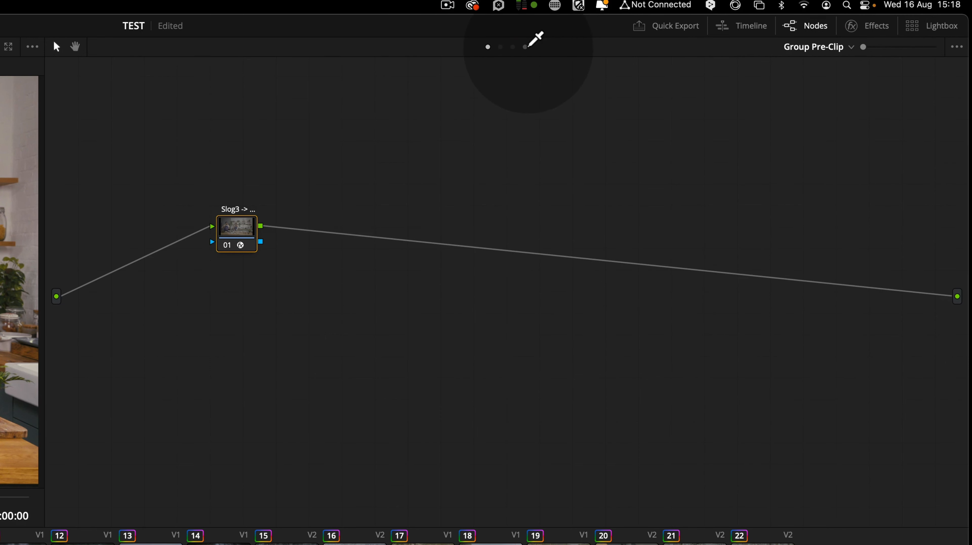
pyautogui.click(525, 47)
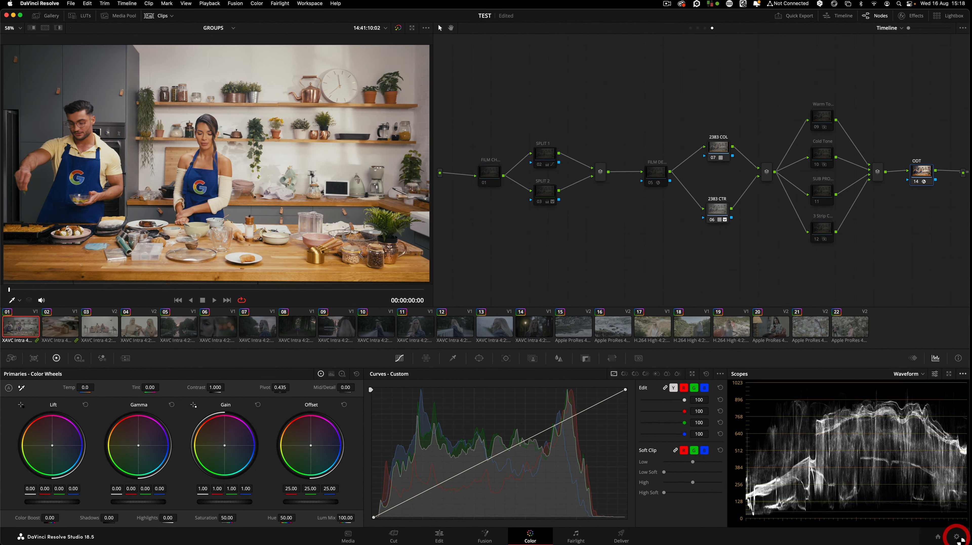
pyautogui.click(956, 537)
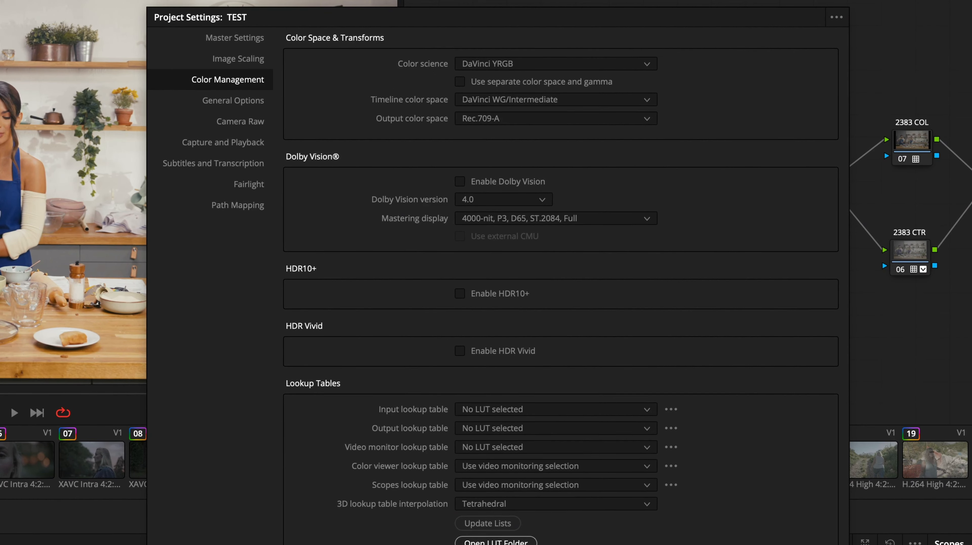
pyautogui.press('Escape')
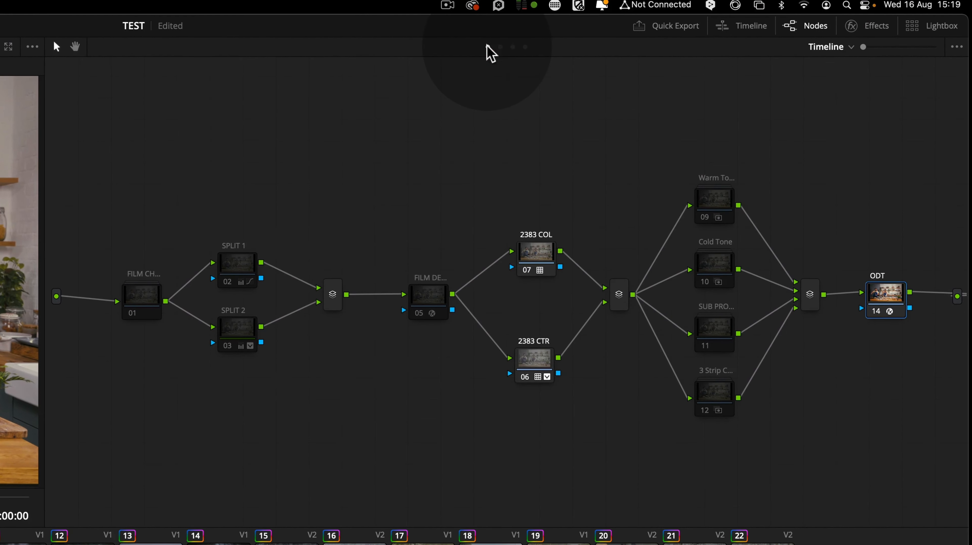
# Compare clip 15's group pre-clip node with the timeline graph's ODT Color Space Transform settings
pyautogui.click(691, 28)
pyautogui.moveTo(236, 244); pyautogui.dragTo(233, 249)
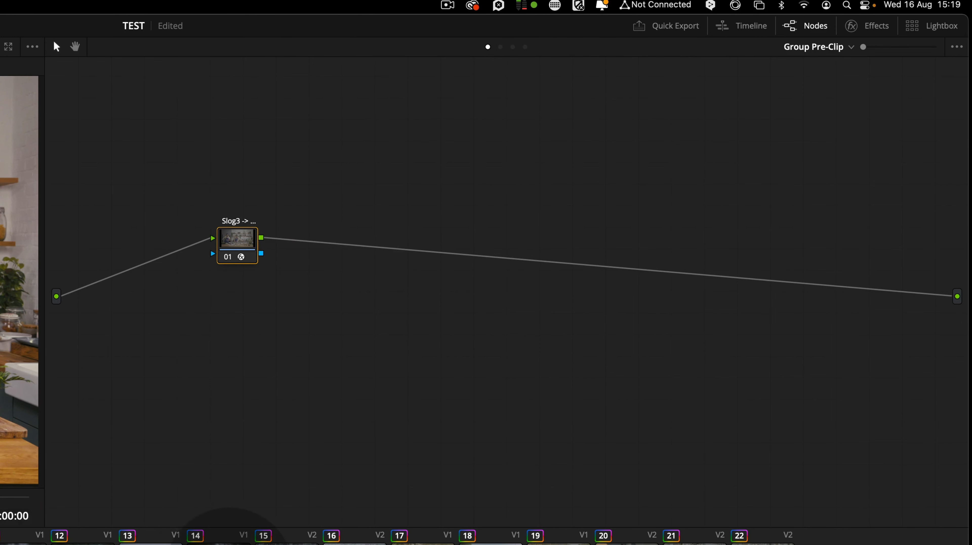
pyautogui.click(287, 540)
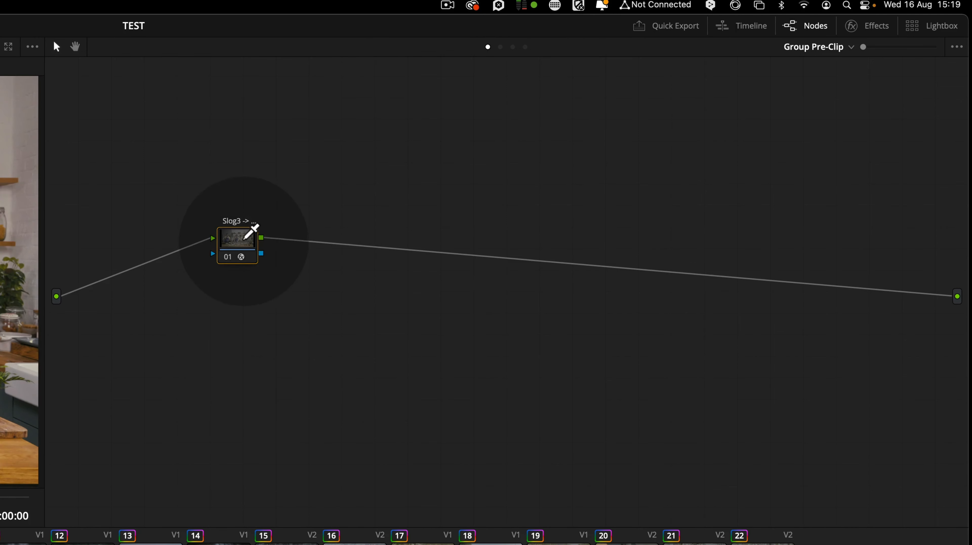
pyautogui.moveTo(243, 238); pyautogui.dragTo(236, 246)
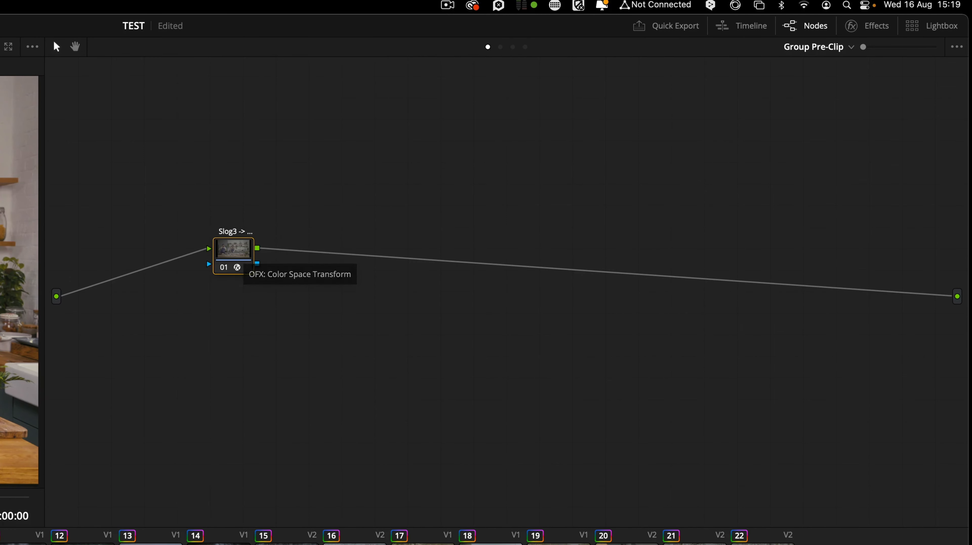
pyautogui.click(283, 540)
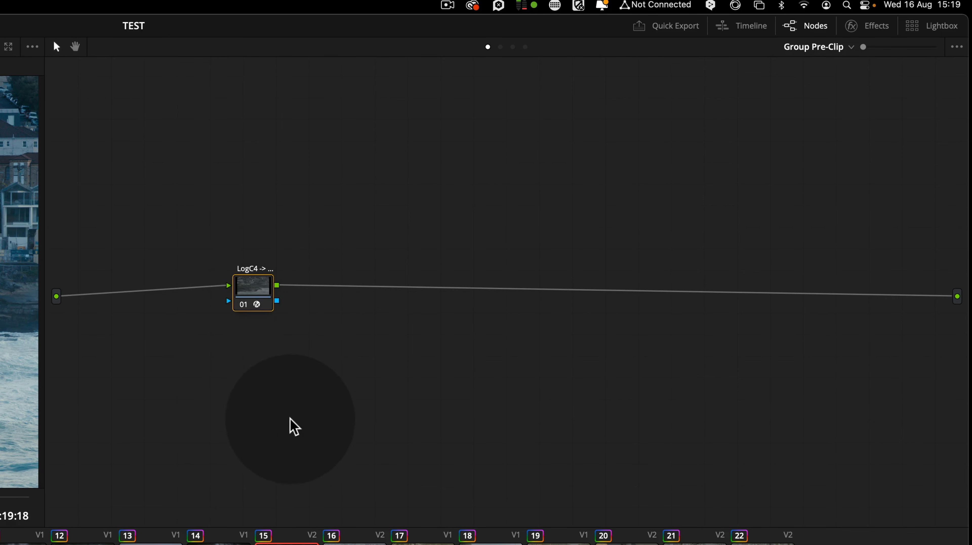
pyautogui.click(526, 48)
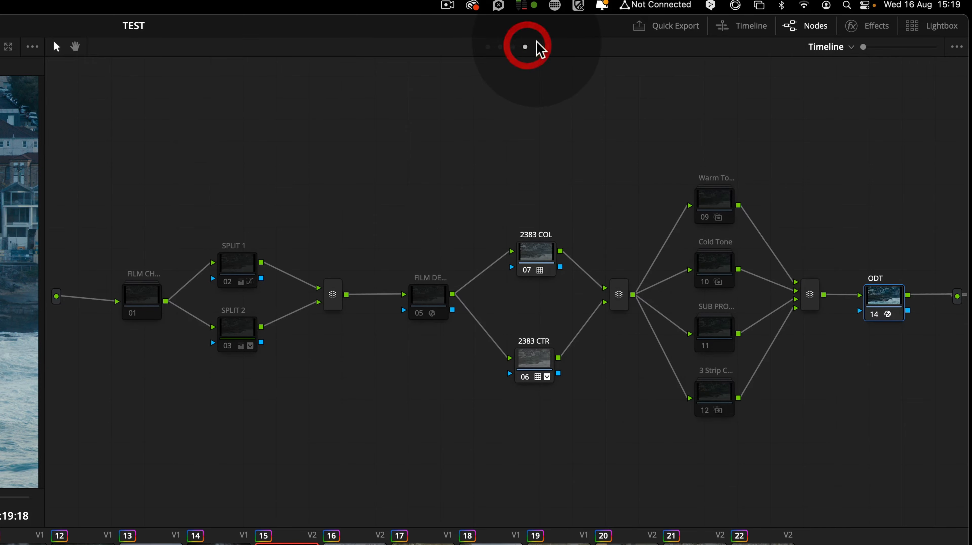
pyautogui.click(874, 26)
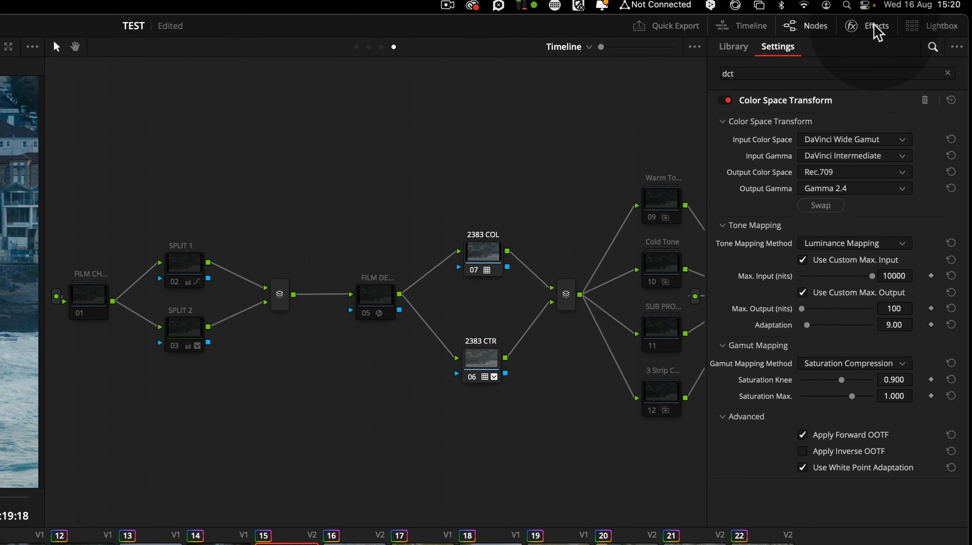
pyautogui.click(874, 26)
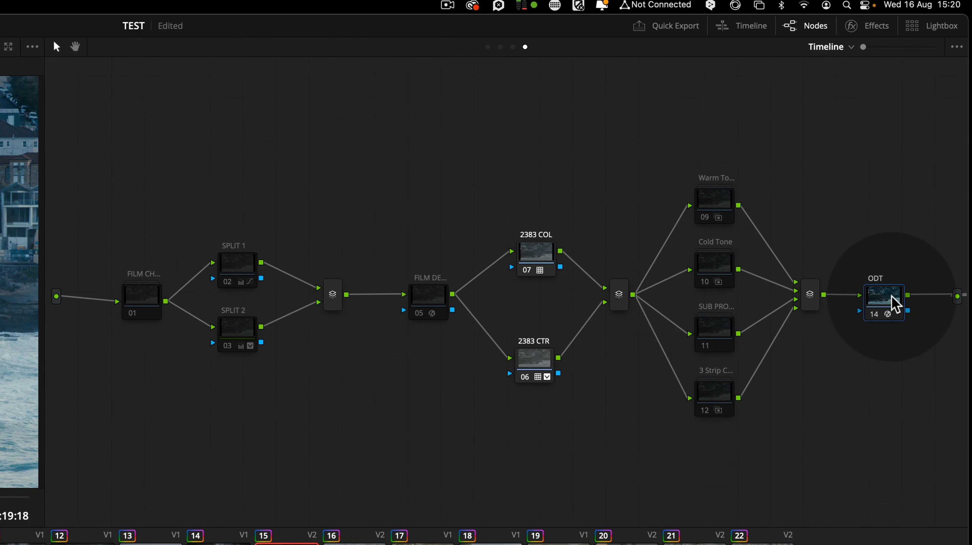
# Step through clips 22 back to 03 to review the timeline grade on each
pyautogui.click(894, 303)
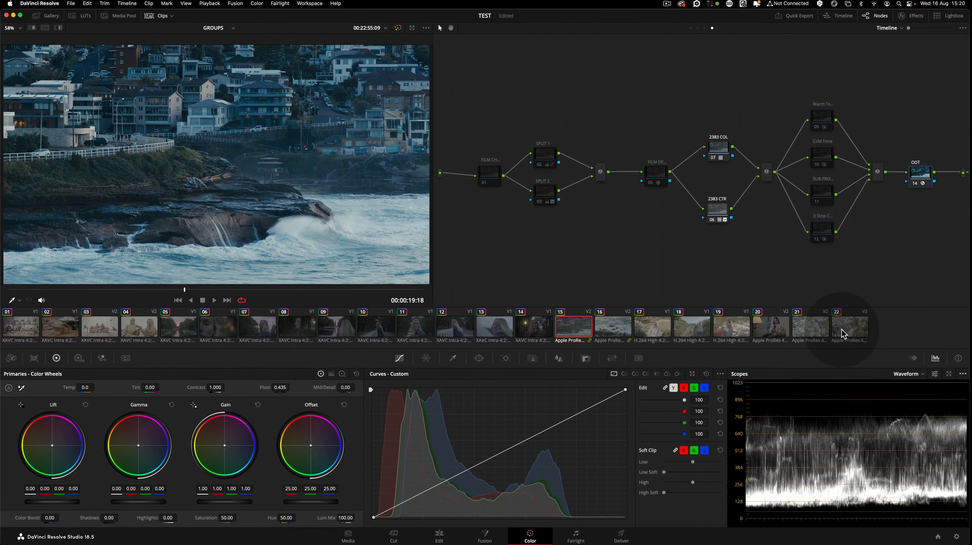
pyautogui.click(842, 329)
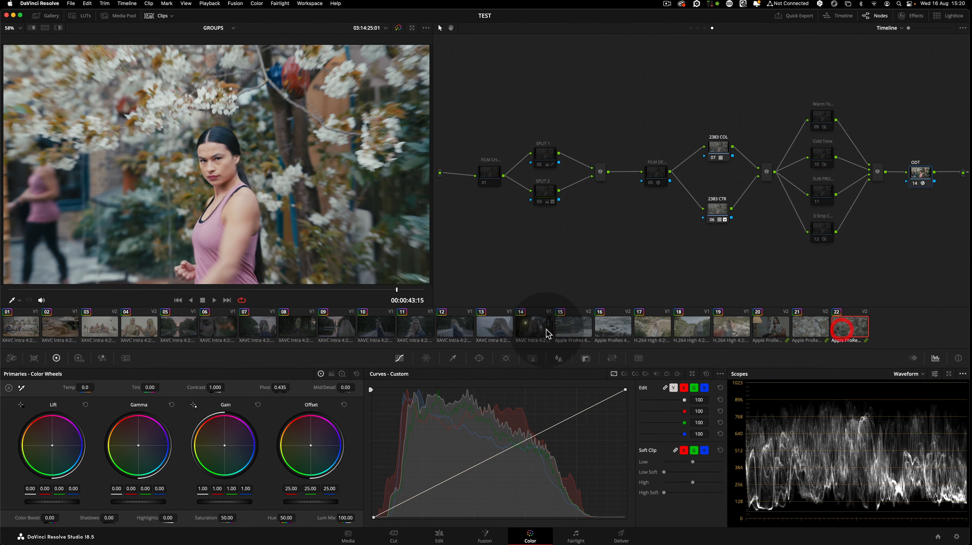
pyautogui.click(546, 330)
pyautogui.click(389, 328)
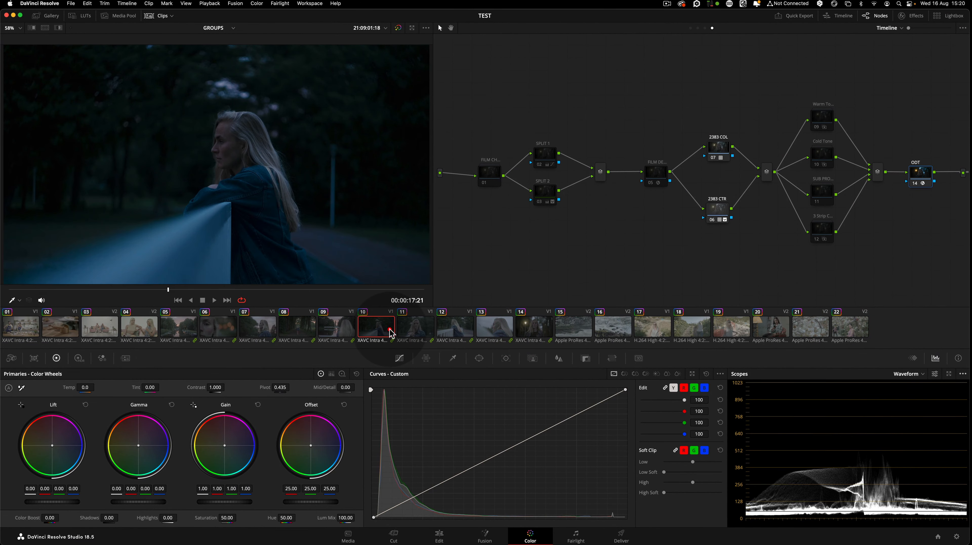
pyautogui.click(300, 330)
pyautogui.click(138, 329)
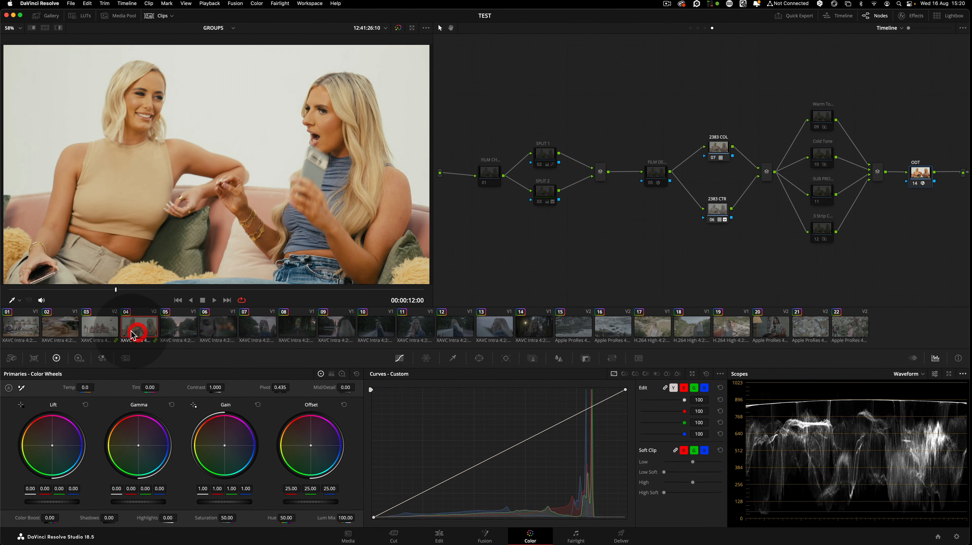
pyautogui.click(58, 334)
pyautogui.press('Down')
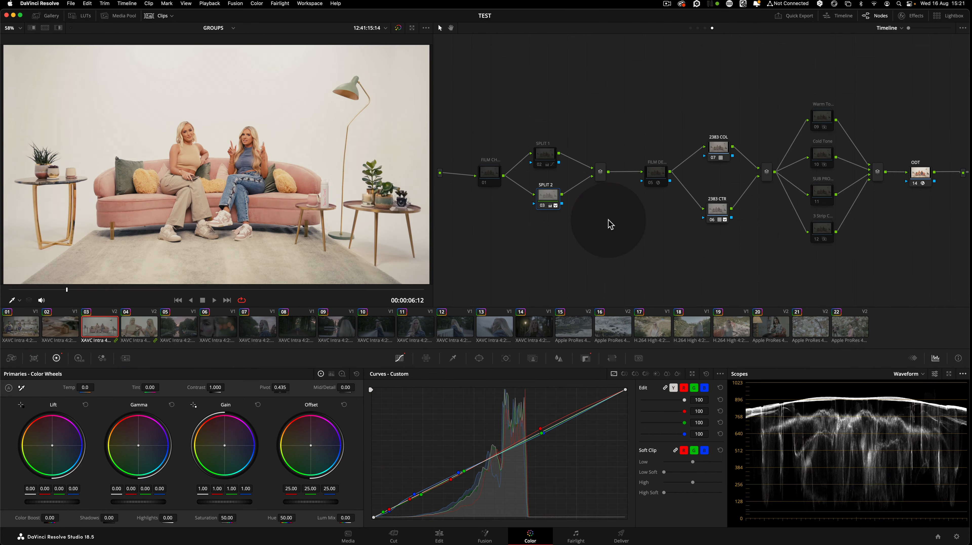
# Check clip 03's group pre-clip node and step through clips 15, 14 and earlier clips
pyautogui.click(691, 29)
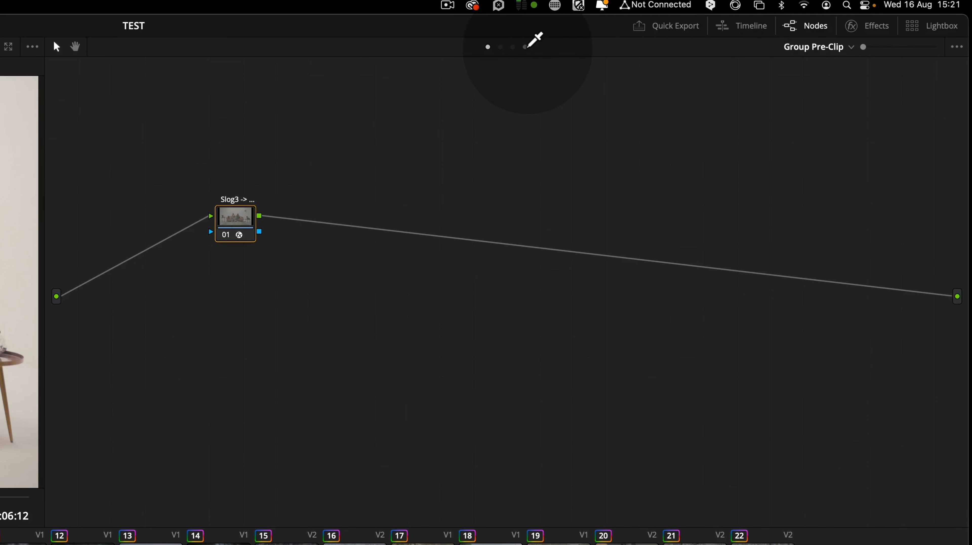
pyautogui.click(525, 46)
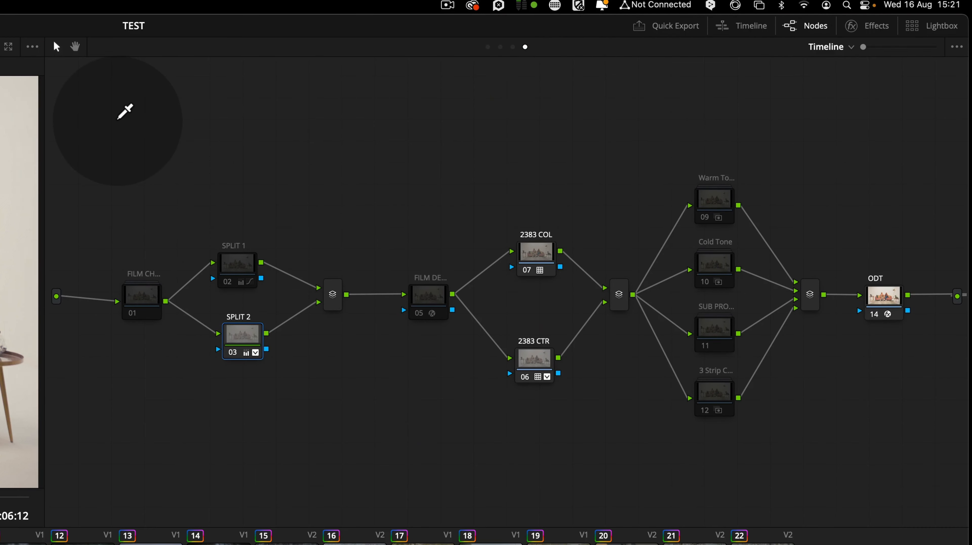
pyautogui.click(285, 543)
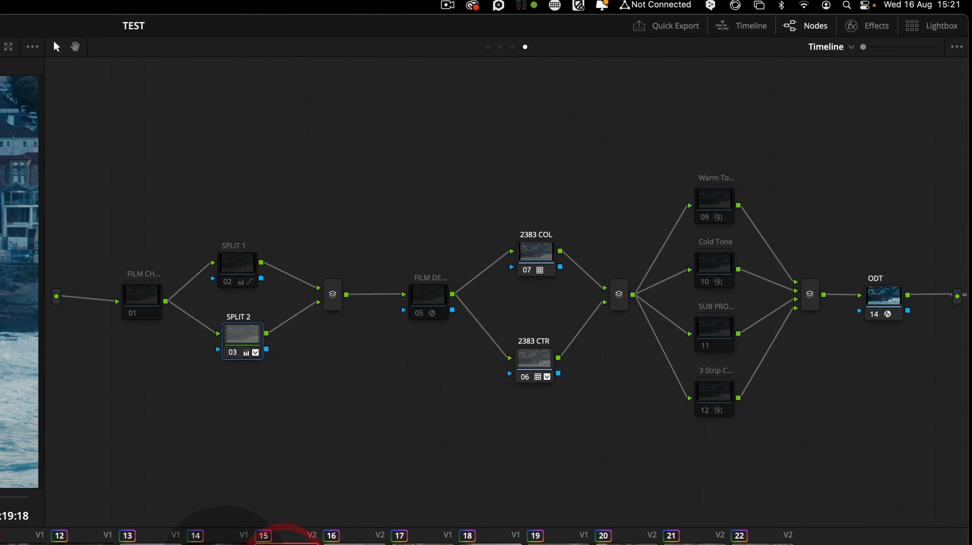
pyautogui.click(216, 543)
pyautogui.click(19, 544)
pyautogui.click(1, 544)
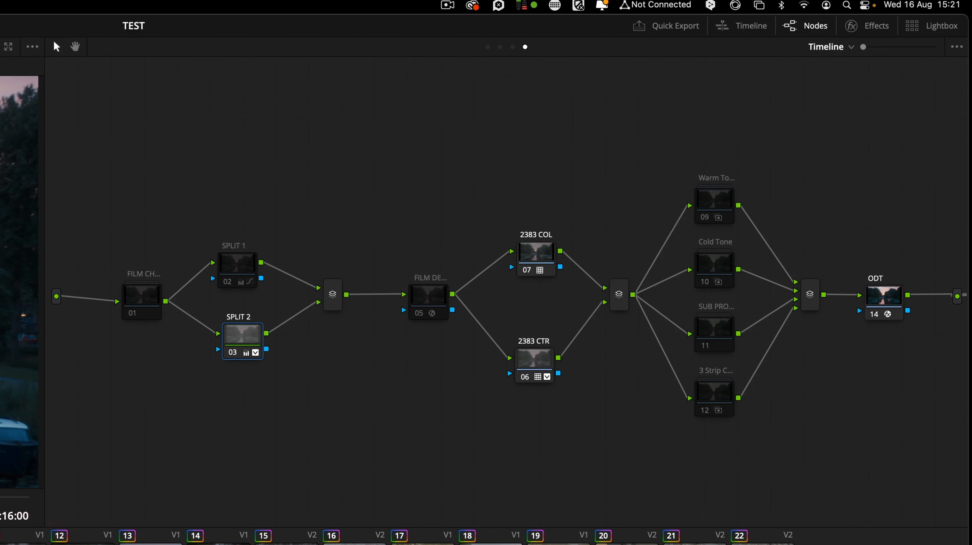
# Switch to the clip node graph, select clip 01 and browse the node tree stills in the gallery
pyautogui.click(500, 46)
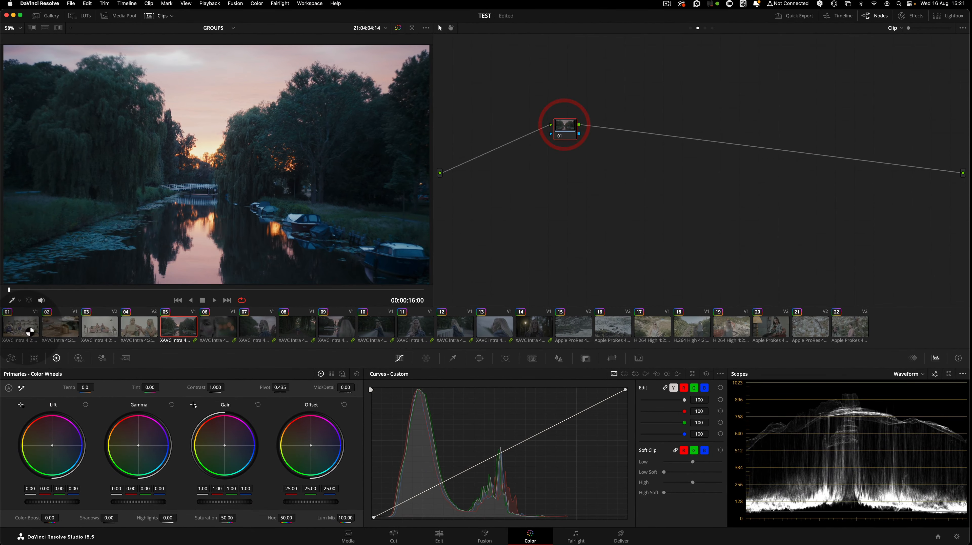
pyautogui.click(20, 327)
pyautogui.click(52, 15)
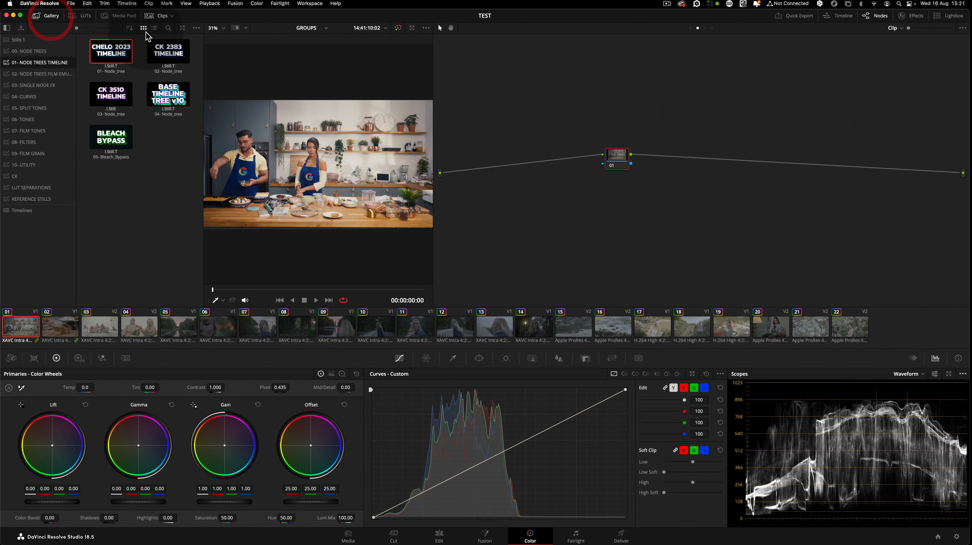
pyautogui.click(30, 49)
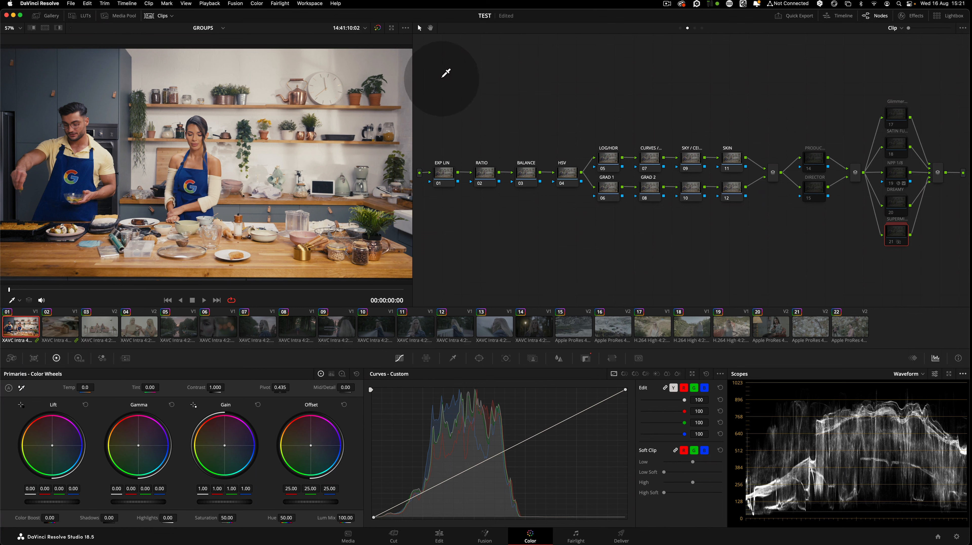
# Select clips 02 through 22 and apply clip 01's grade to them
pyautogui.click(67, 337)
pyautogui.keyDown('shift'); pyautogui.click(848, 326); pyautogui.keyUp('shift')
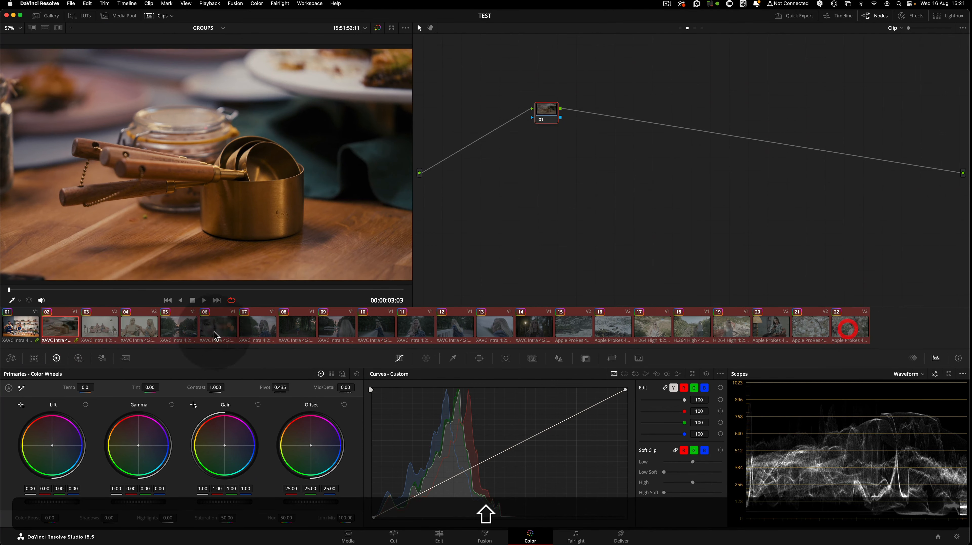
pyautogui.rightClick(22, 333)
pyautogui.click(57, 209)
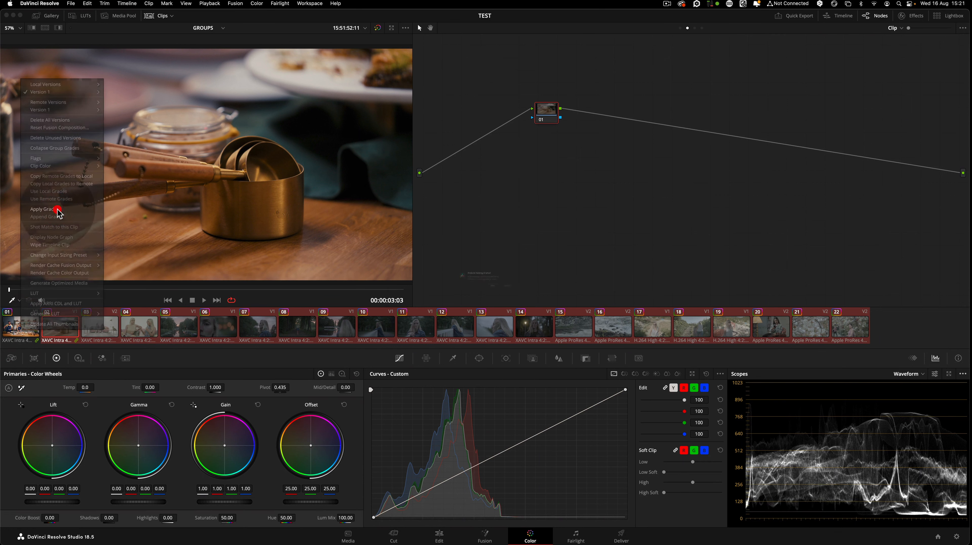
pyautogui.click(554, 303)
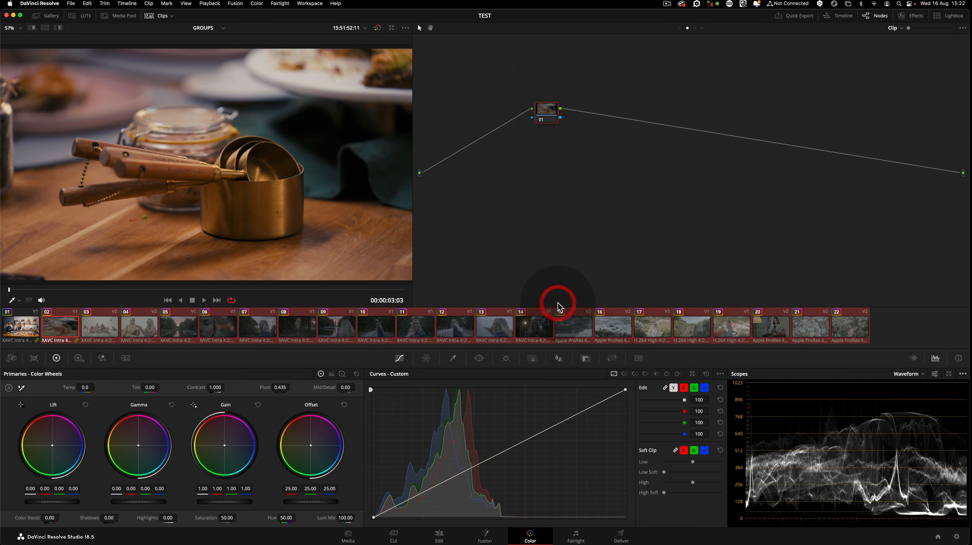
# Step through clips 01 to 10 to review the applied clip grade
pyautogui.click(23, 327)
pyautogui.click(55, 327)
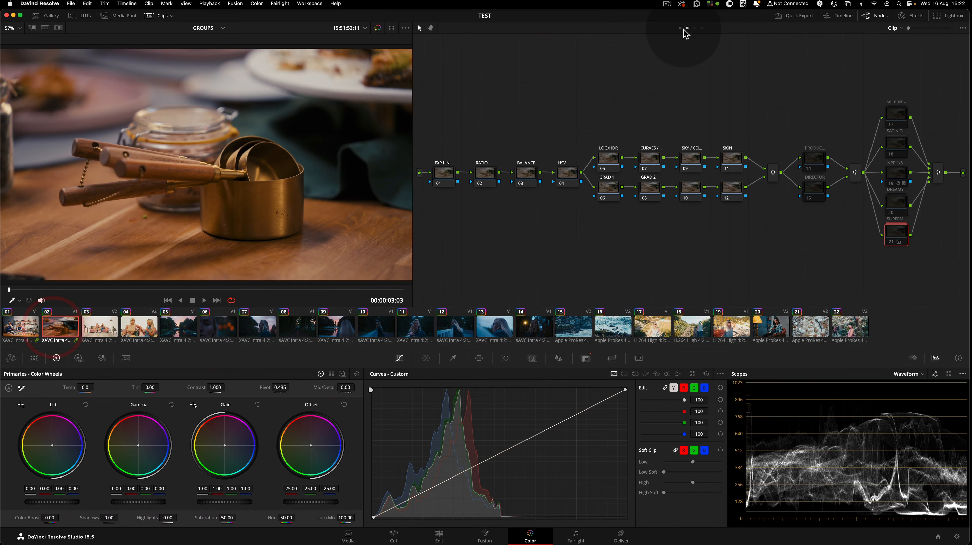
pyautogui.click(100, 327)
pyautogui.click(140, 328)
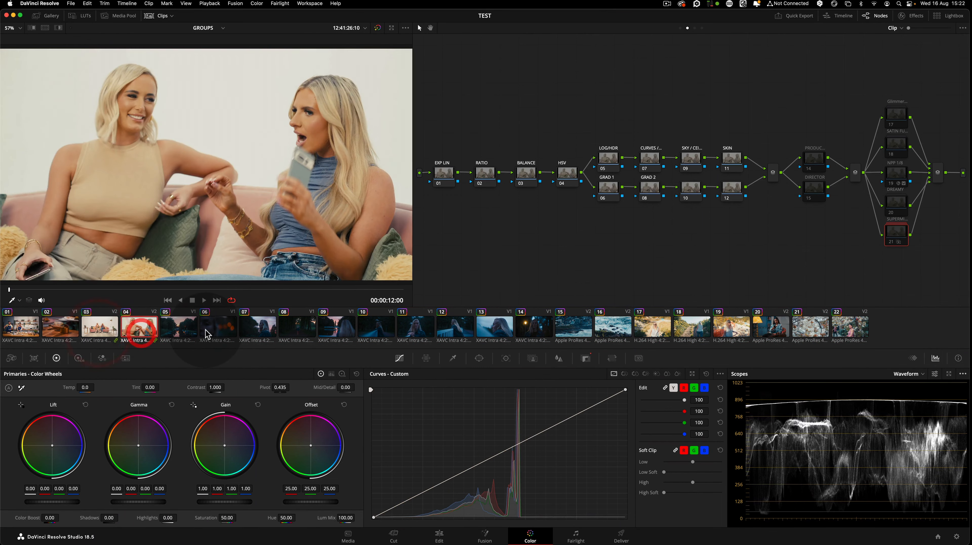
pyautogui.click(206, 330)
pyautogui.click(294, 330)
pyautogui.click(361, 329)
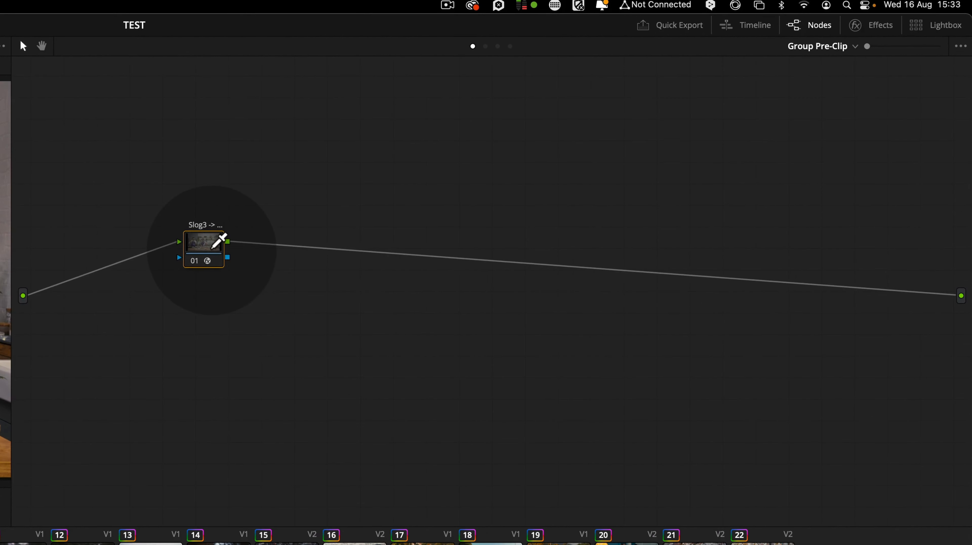
# Add a serial node after the Slog3 colour space transform node in the group pre-clip graph
pyautogui.click(212, 248)
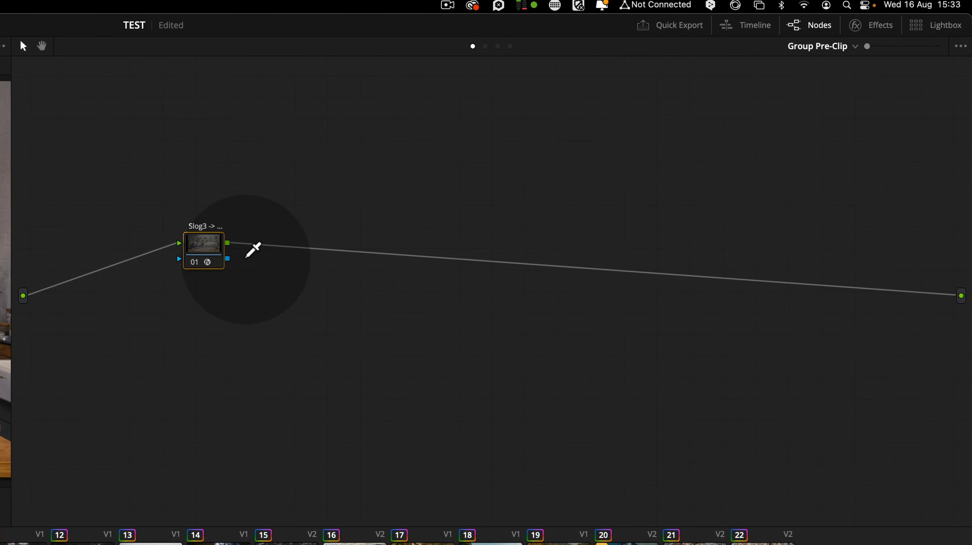
pyautogui.hotkey('alt', 's')
pyautogui.moveTo(280, 247); pyautogui.dragTo(389, 244)
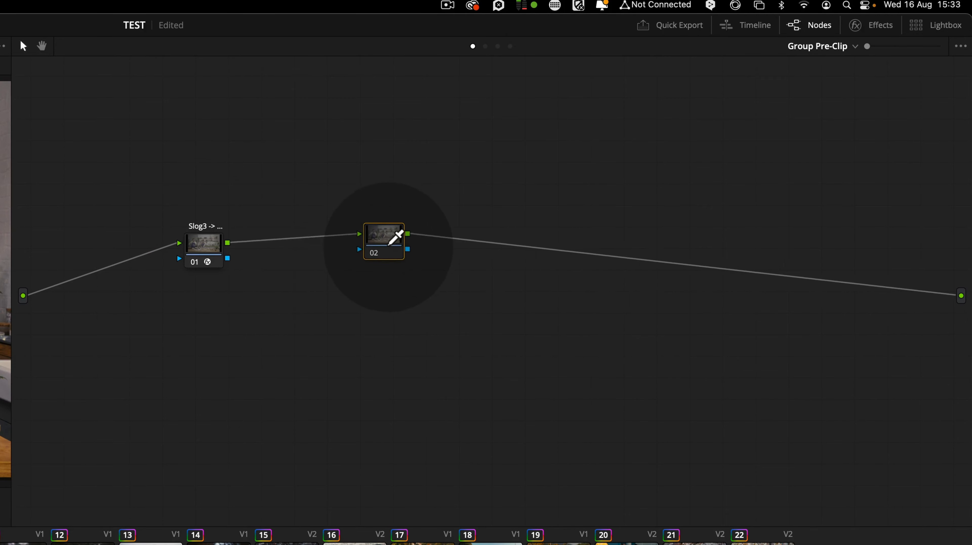
pyautogui.click(387, 243)
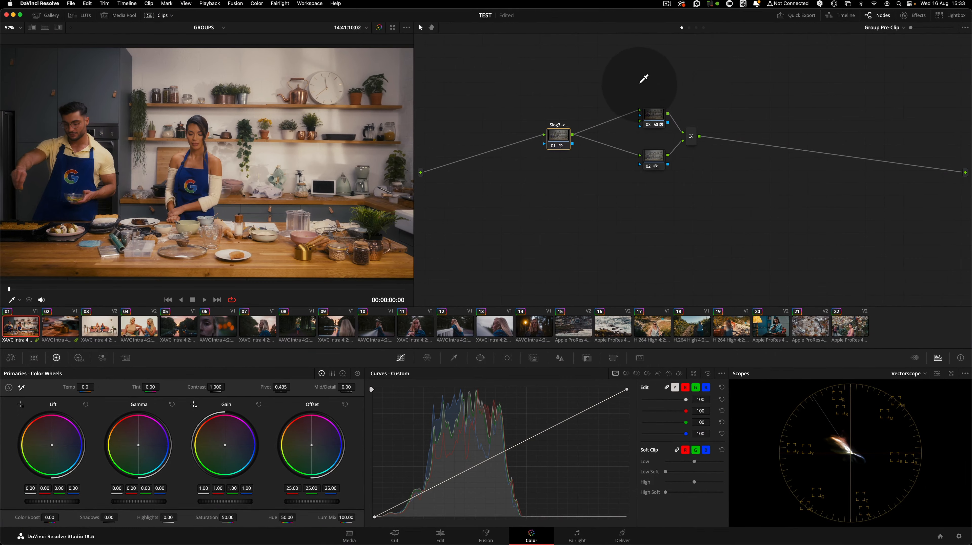
# Combine the parallel nodes and their mixer into a single compound node
pyautogui.moveTo(640, 85); pyautogui.dragTo(657, 167)
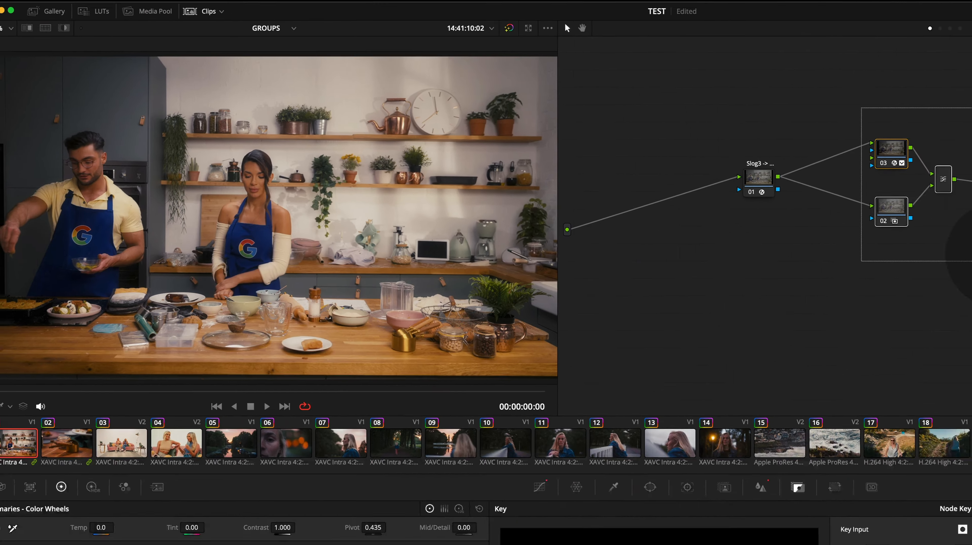
pyautogui.rightClick(653, 123)
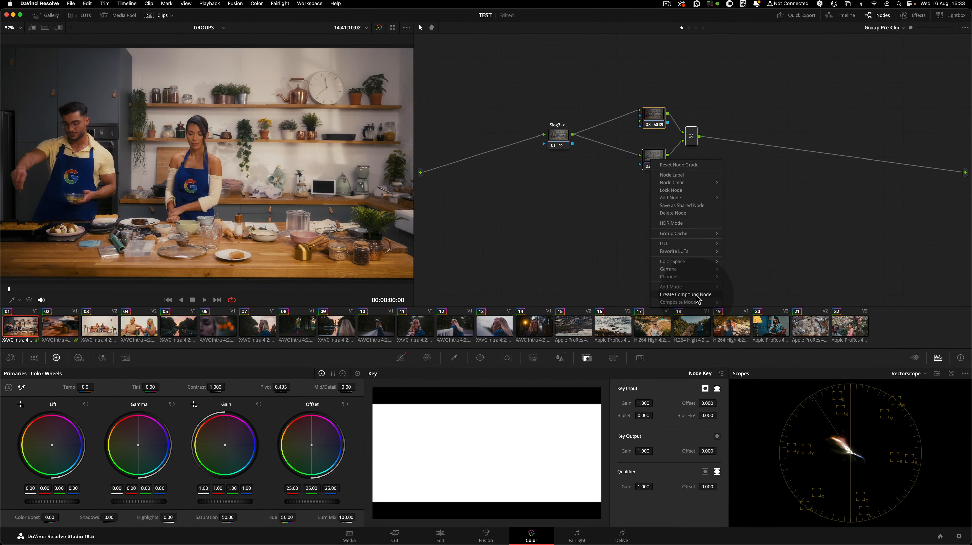
pyautogui.click(696, 296)
pyautogui.moveTo(651, 162); pyautogui.dragTo(660, 138)
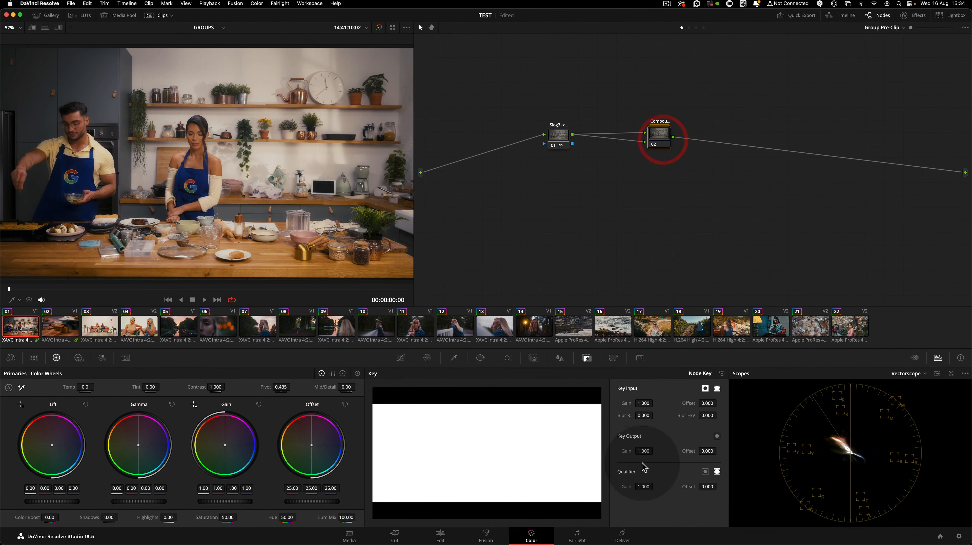
# Set the compound node's key output gain to 0.5 and label the node ProMist
pyautogui.write('.5')
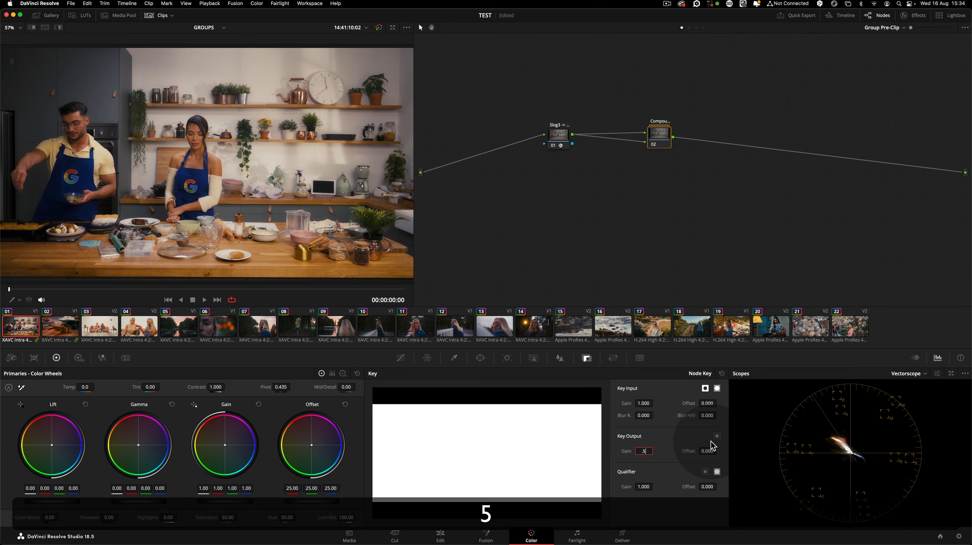
pyautogui.press('Return')
pyautogui.scroll(6, 77, 131)
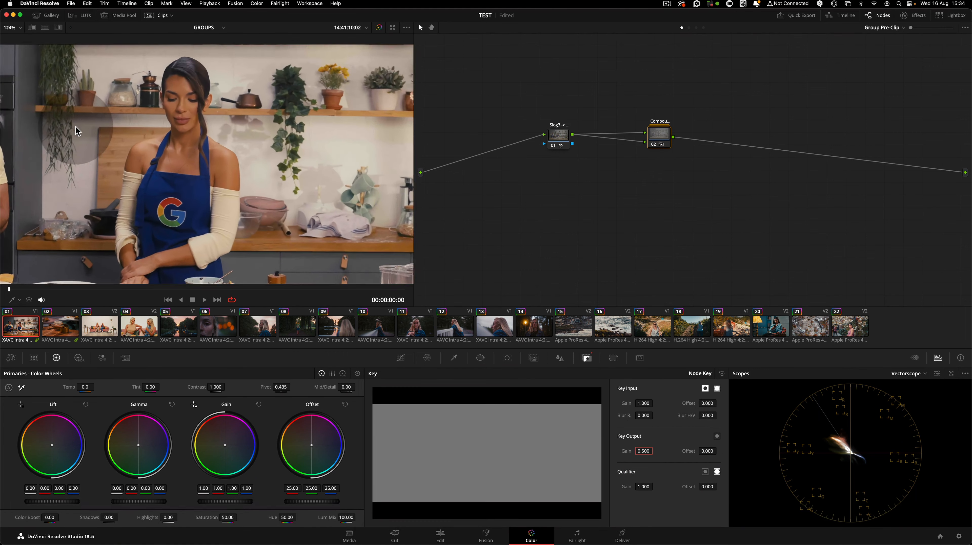
pyautogui.scroll(3, 145, 129)
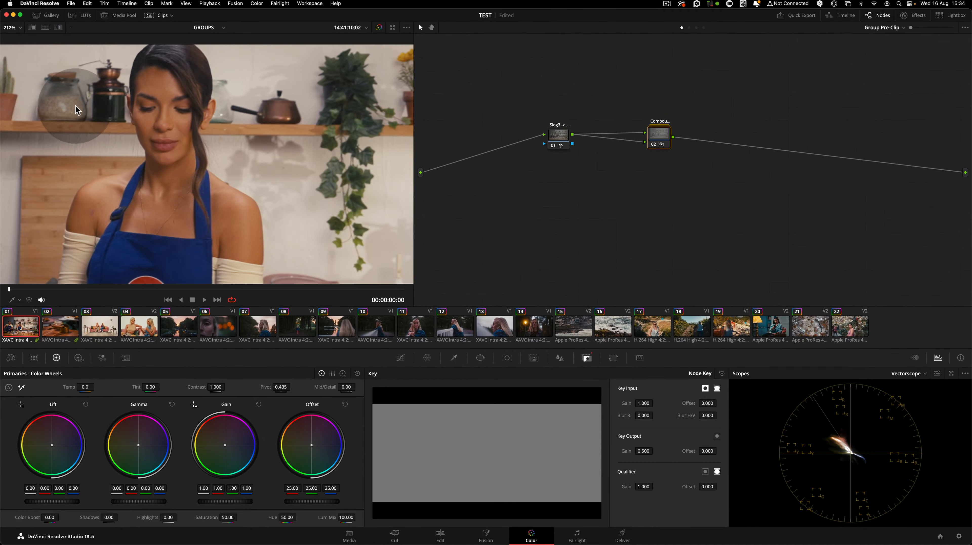
pyautogui.click(654, 145)
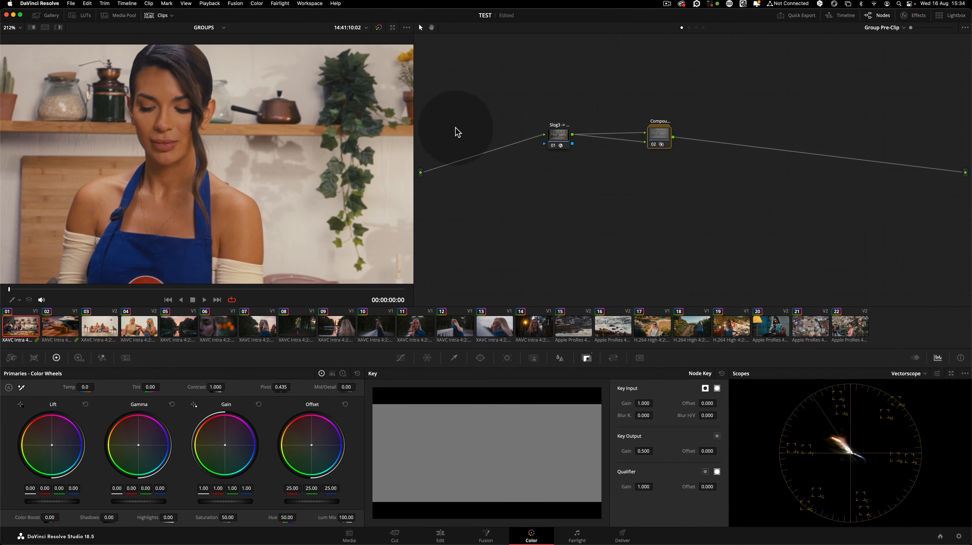
pyautogui.scroll(10, 245, 117)
pyautogui.hscroll(-10, 245, 121)
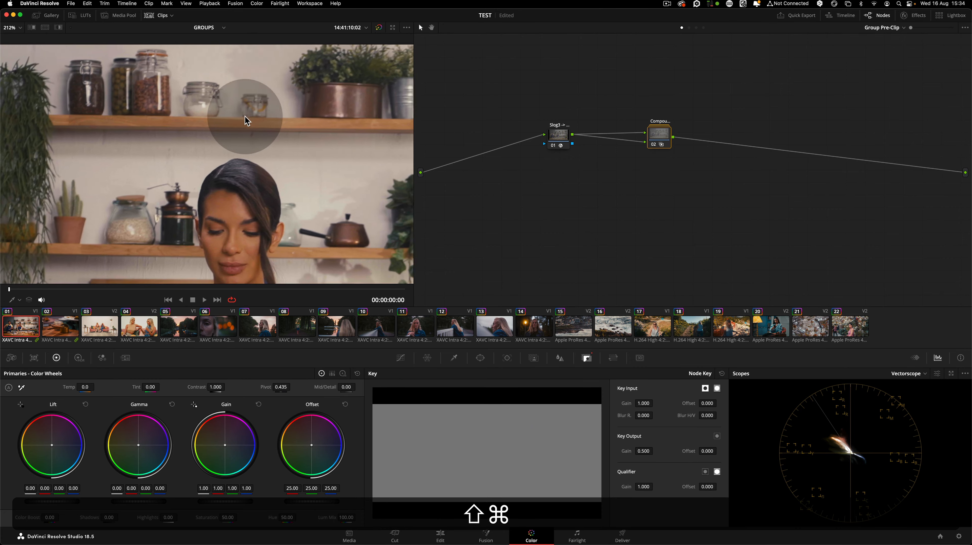
pyautogui.hotkey('shift', 'z')
pyautogui.click(663, 140)
pyautogui.hotkey('alt', 'e')
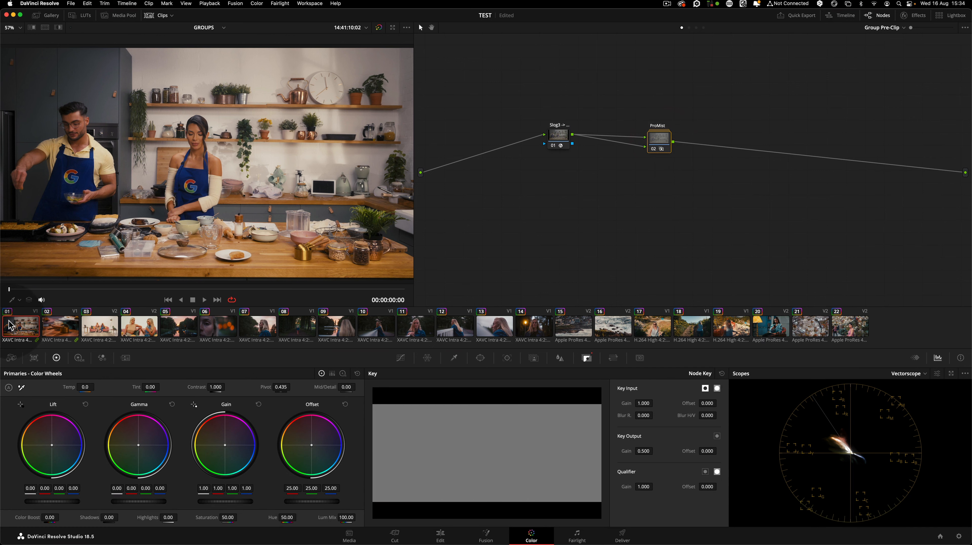
# Check the group pre-clip nodes on clips 06 through 09 and return to clip 02
pyautogui.click(218, 327)
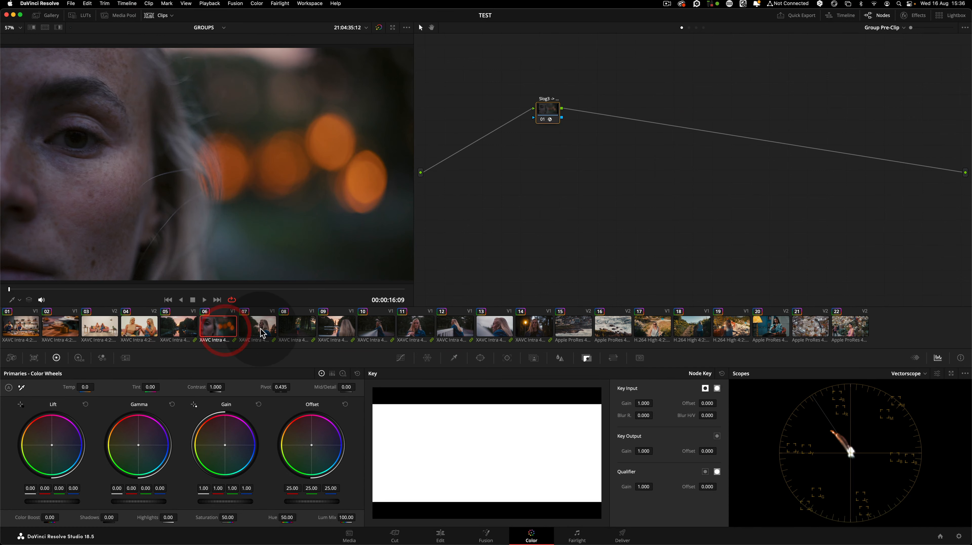
pyautogui.click(550, 110)
pyautogui.click(256, 326)
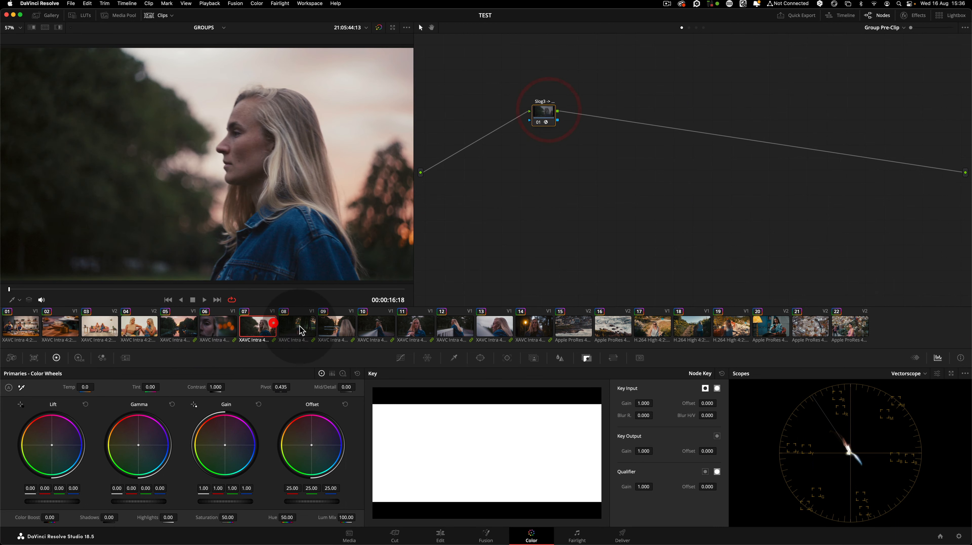
pyautogui.click(296, 327)
pyautogui.click(336, 327)
pyautogui.click(179, 326)
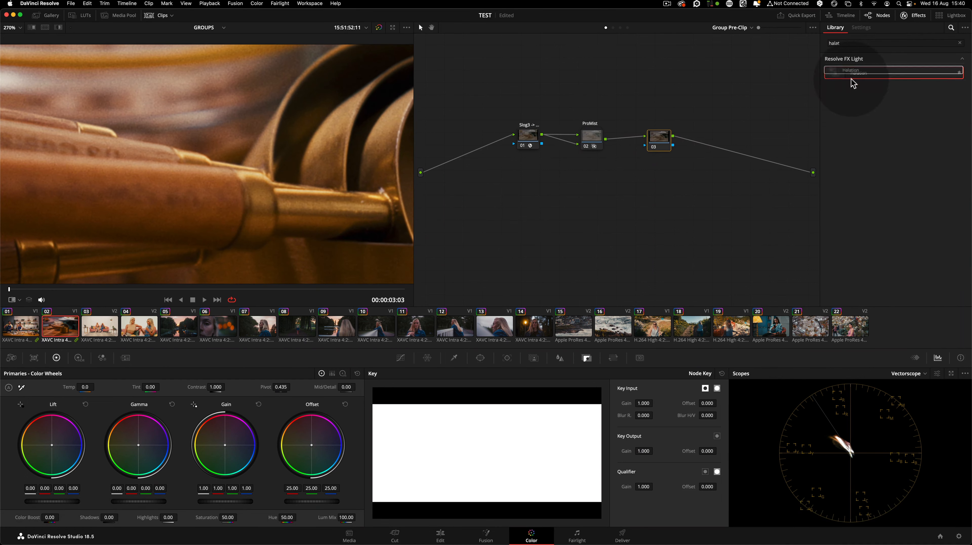
# Add a Halation effect node after ProMist and set its dye layer saturation to 0.775
pyautogui.moveTo(851, 80); pyautogui.dragTo(664, 142)
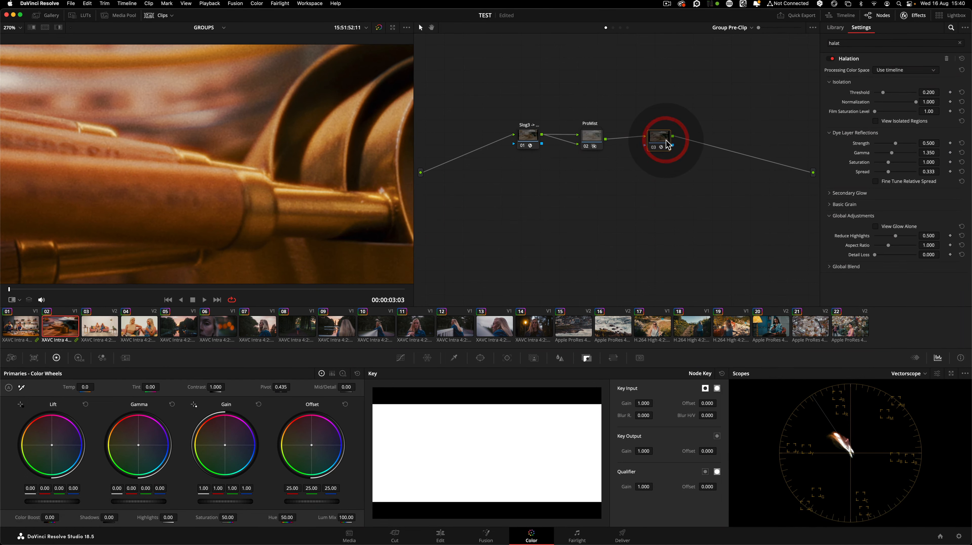
pyautogui.click(898, 96)
pyautogui.press('super+d')
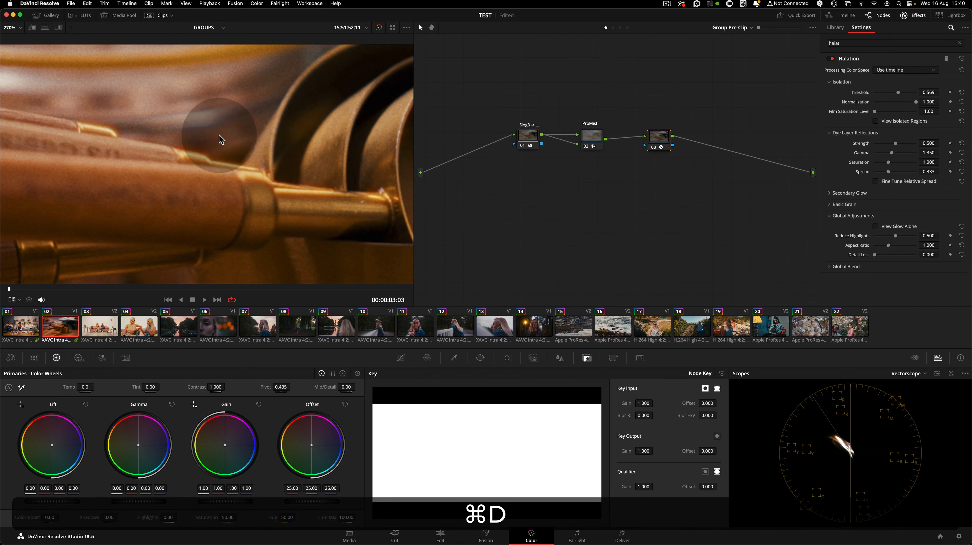
pyautogui.click(881, 164)
pyautogui.press('super+d')
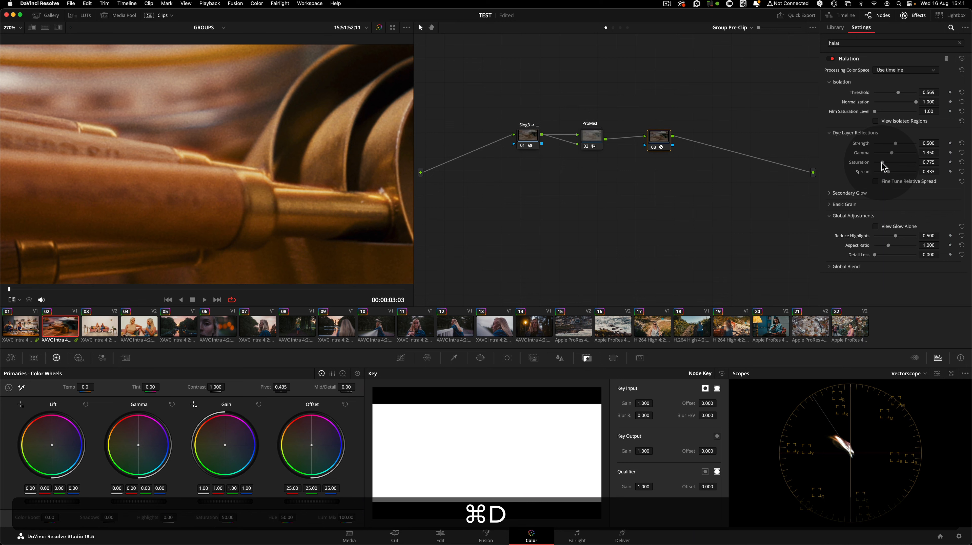
# Save the project and label the new node Halation
pyautogui.hotkey('shift', 'z')
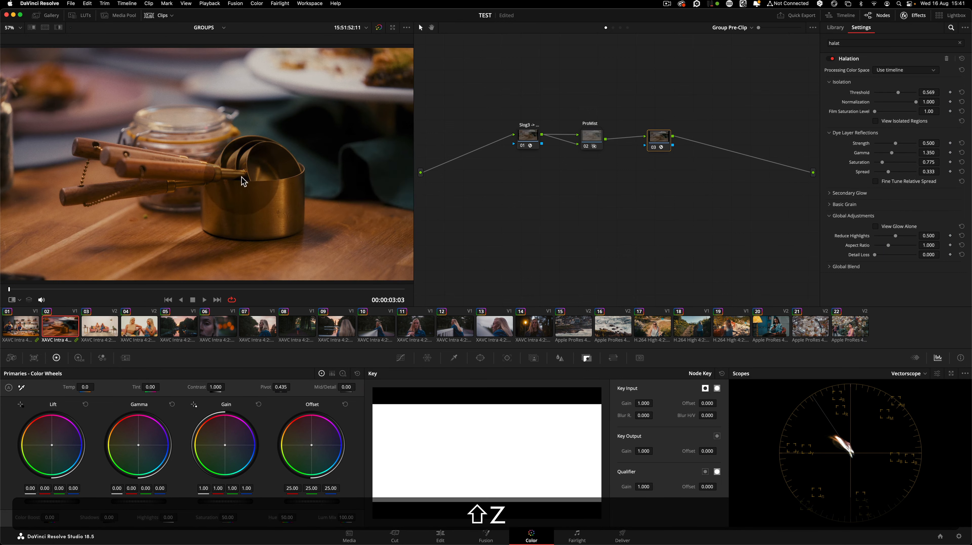
pyautogui.press('super+s')
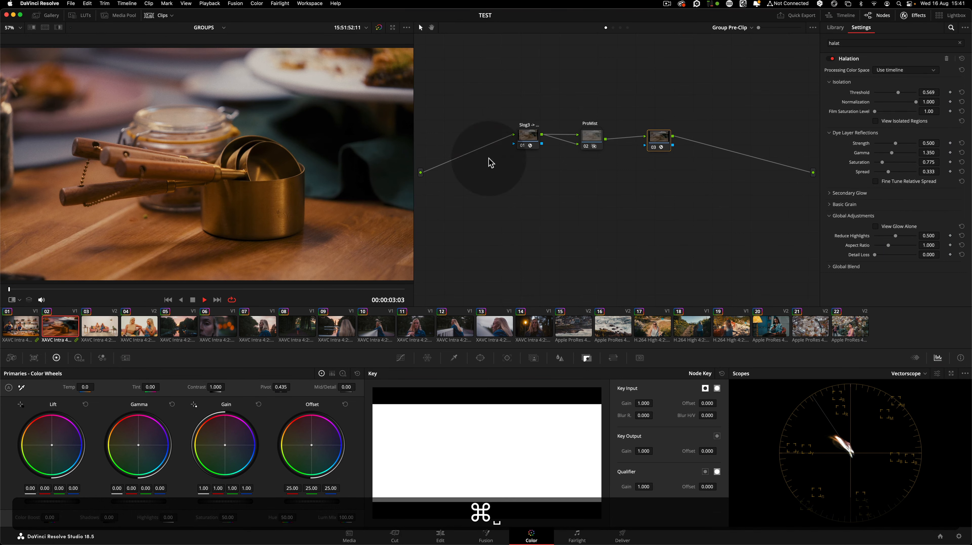
pyautogui.press('space')
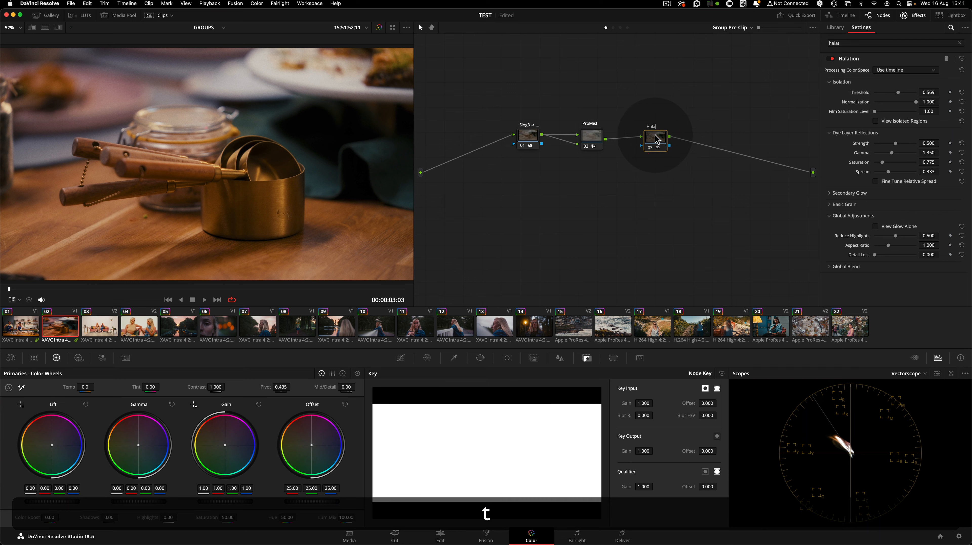
# Rearrange the Slog3, ProMist and Halation nodes in the group pre-clip graph
pyautogui.moveTo(655, 138); pyautogui.dragTo(631, 134)
pyautogui.moveTo(522, 134); pyautogui.dragTo(512, 134)
pyautogui.moveTo(594, 137); pyautogui.dragTo(587, 142)
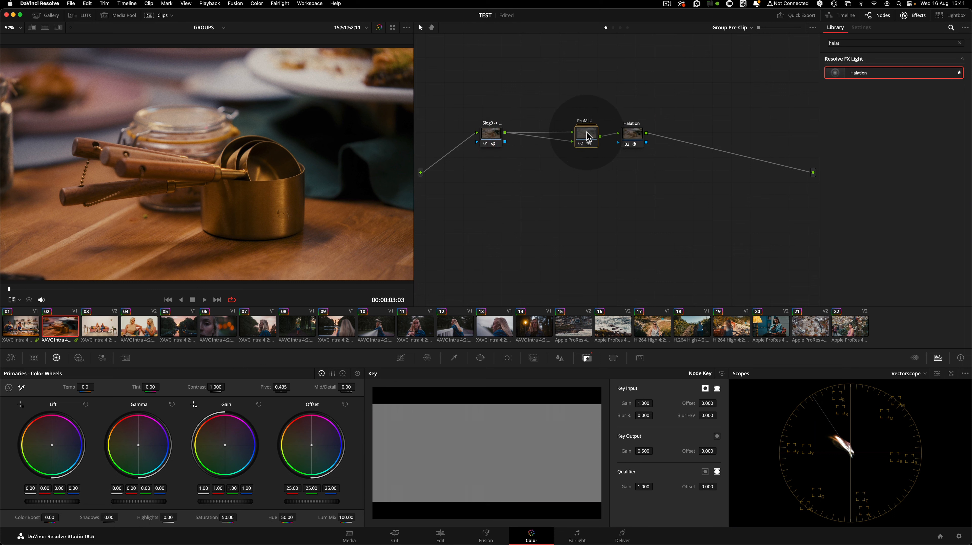
pyautogui.moveTo(637, 136); pyautogui.dragTo(636, 140)
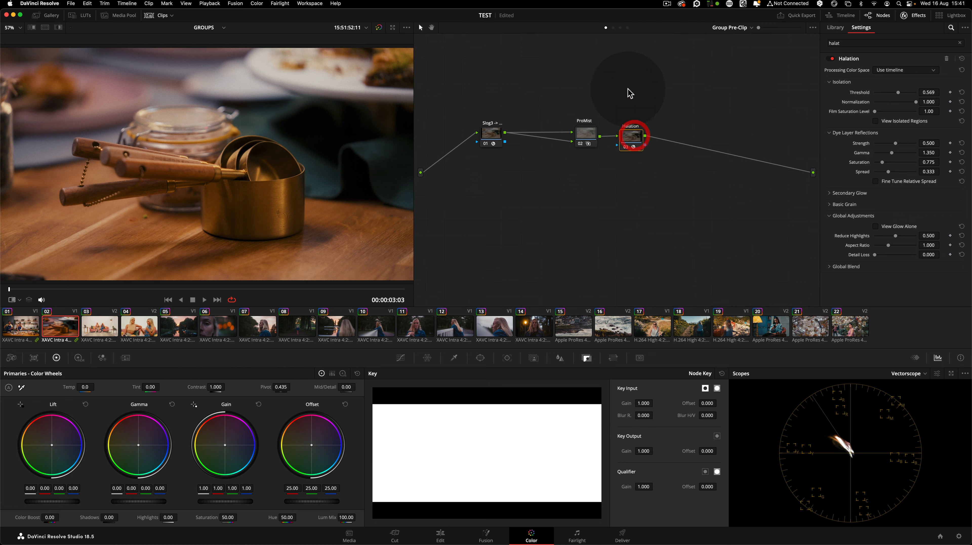
# In the clip node graph, delete the five diffusion nodes in the final parallel branch
pyautogui.click(613, 28)
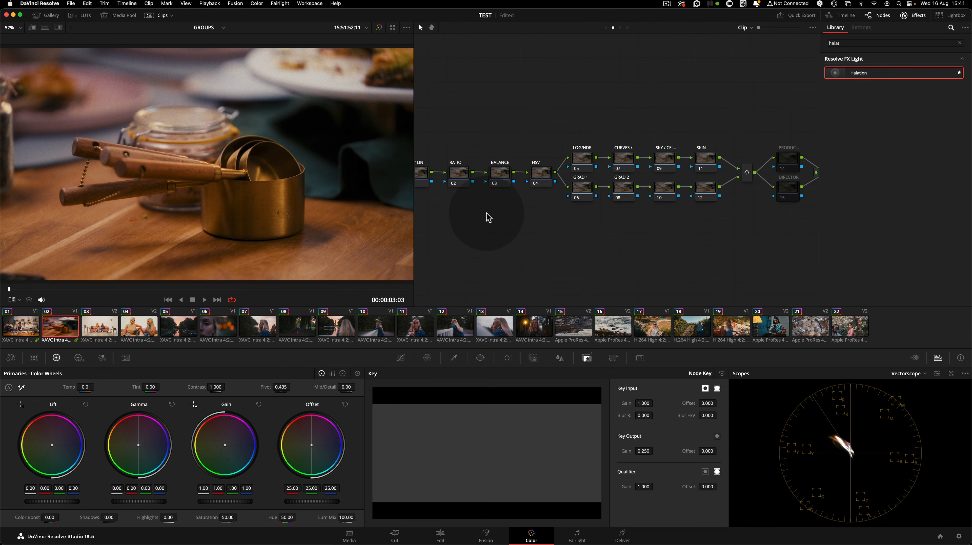
pyautogui.click(916, 16)
pyautogui.moveTo(465, 75); pyautogui.dragTo(633, 154)
pyautogui.moveTo(864, 78); pyautogui.dragTo(926, 240)
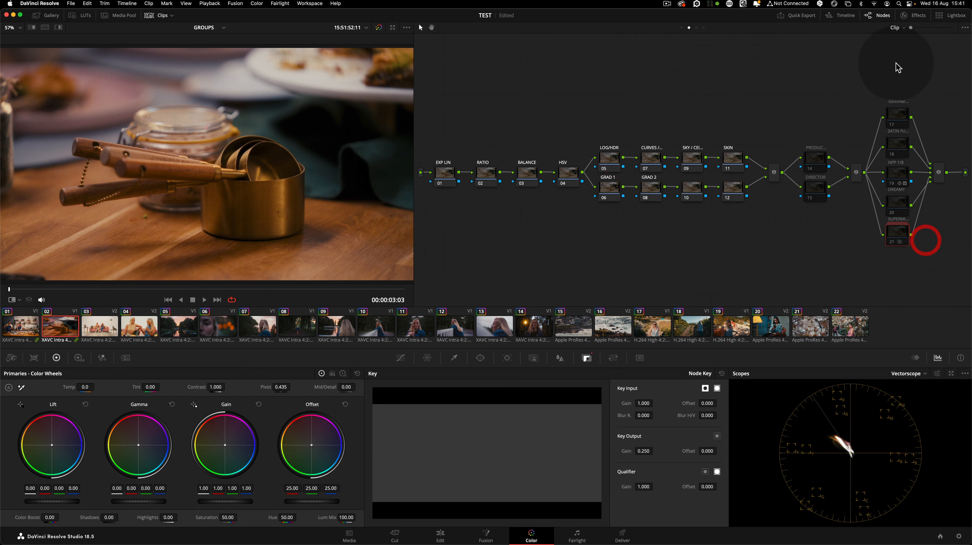
pyautogui.moveTo(890, 61); pyautogui.dragTo(937, 246)
pyautogui.press('BackSpace')
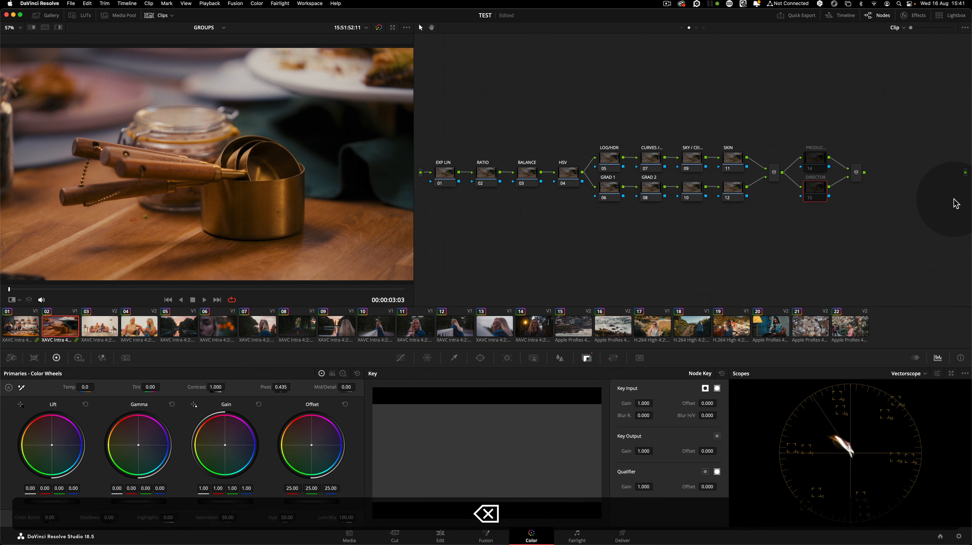
# Connect the final mixer node to the clip graph's output and view the timeline node graph
pyautogui.moveTo(864, 172); pyautogui.dragTo(958, 180)
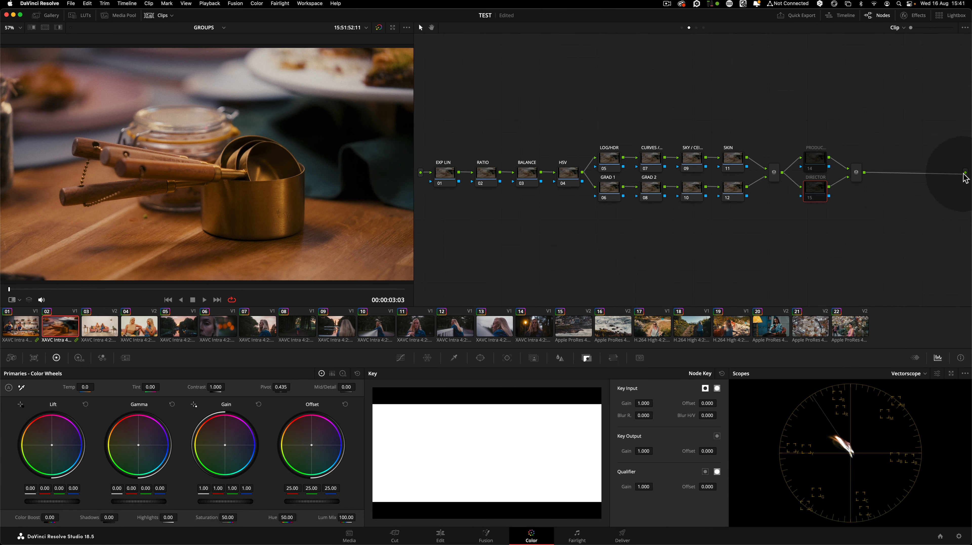
pyautogui.click(703, 28)
pyautogui.moveTo(448, 63); pyautogui.dragTo(946, 253)
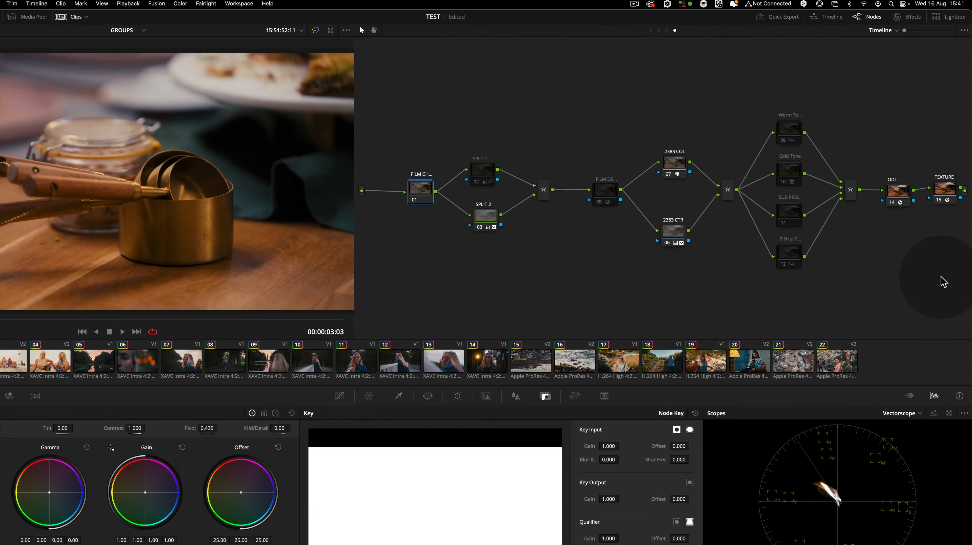
# Reposition the single node in the group post-clip node graph
pyautogui.click(696, 28)
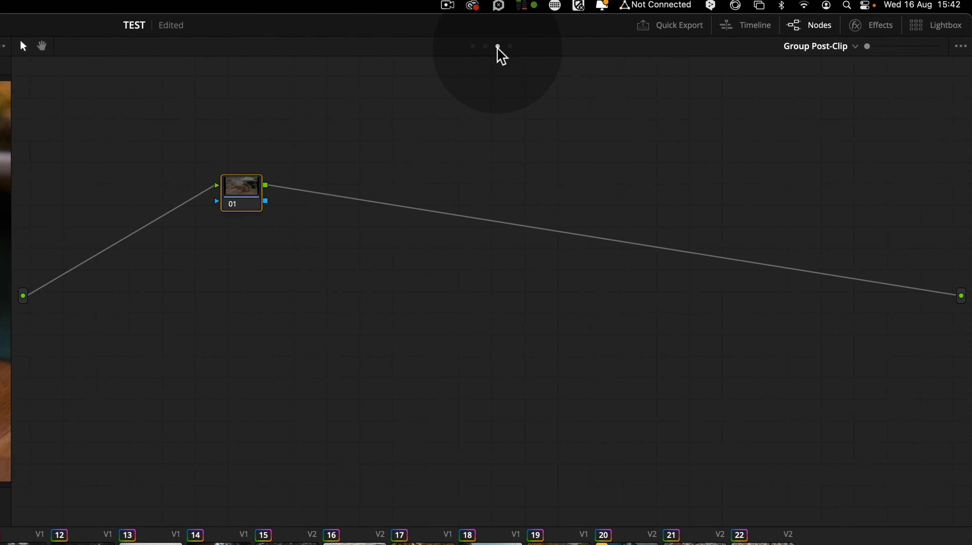
pyautogui.moveTo(242, 192)
pyautogui.mouseDown()
pyautogui.moveTo(269, 202)
pyautogui.moveTo(280, 219)
pyautogui.mouseUp()
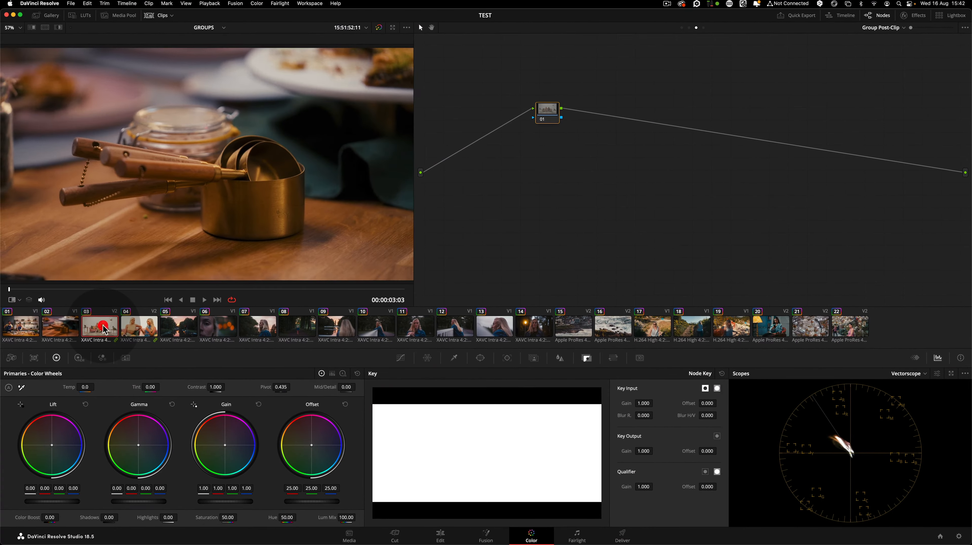
pyautogui.click(100, 325)
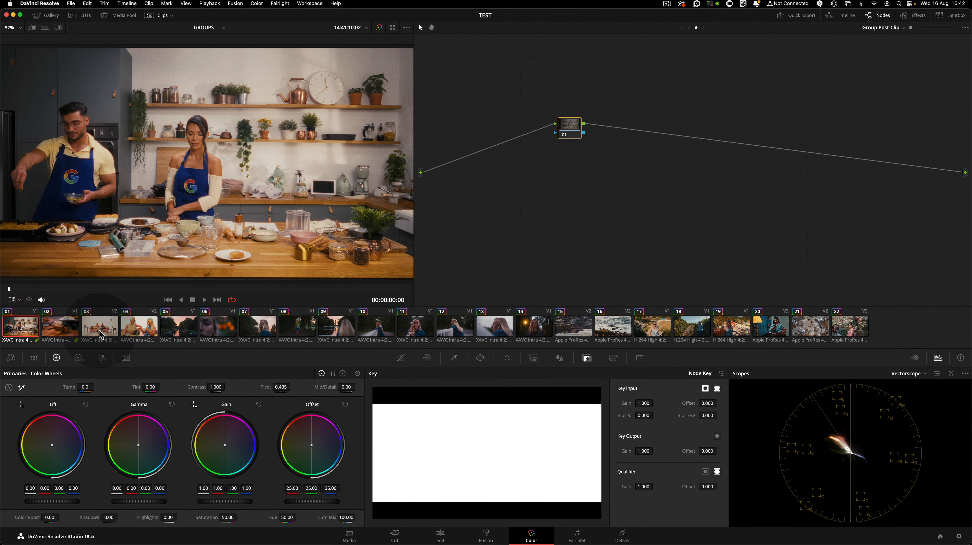
# Tidy the positions of the Slog3, ProMist and Halation nodes in the group pre-clip graph
pyautogui.click(681, 29)
pyautogui.click(653, 143)
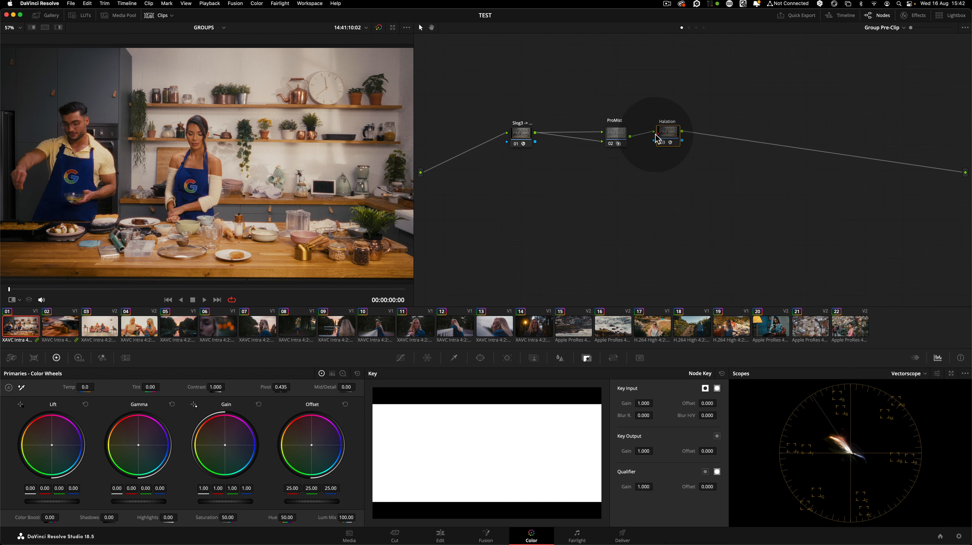
pyautogui.click(518, 132)
pyautogui.click(524, 164)
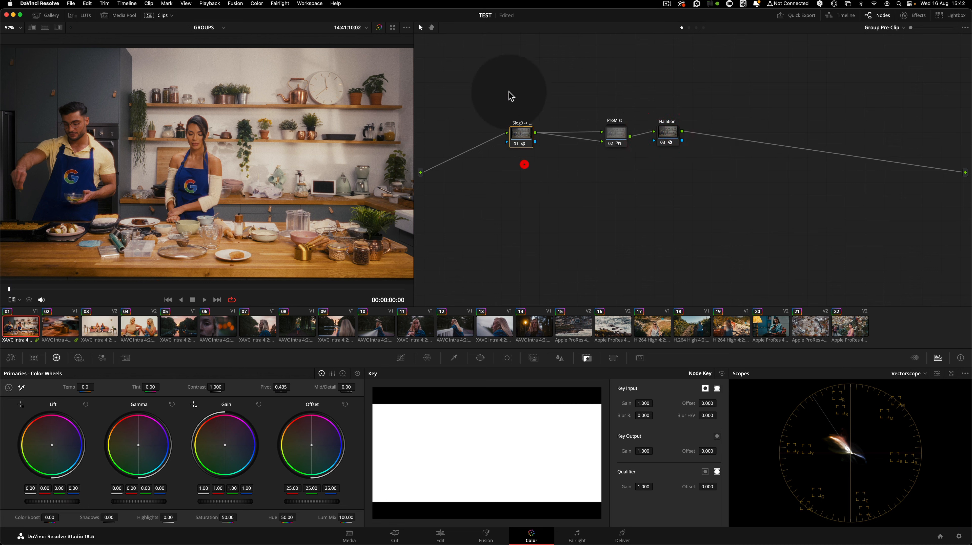
pyautogui.moveTo(602, 88)
pyautogui.mouseDown()
pyautogui.moveTo(718, 163)
pyautogui.moveTo(666, 136)
pyautogui.mouseUp()
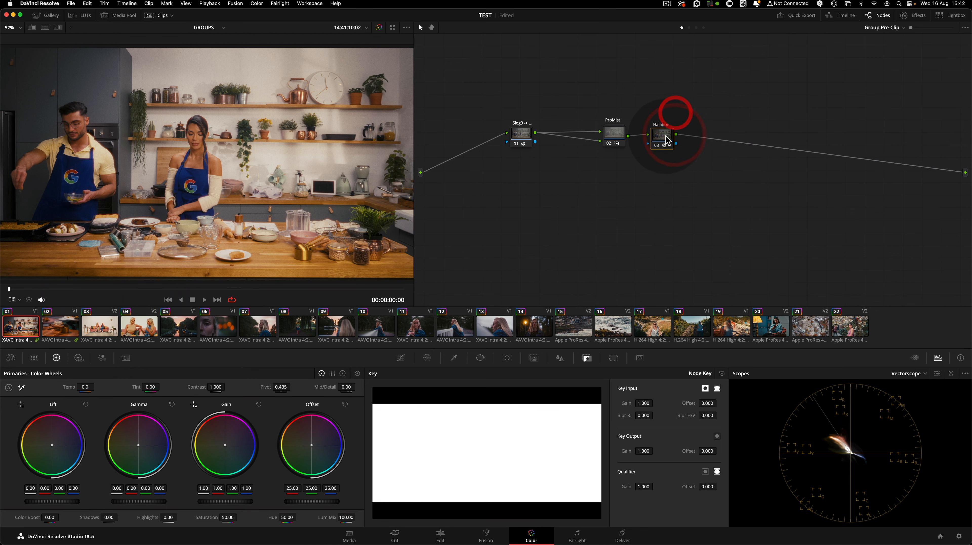
pyautogui.click(666, 133)
pyautogui.moveTo(691, 154); pyautogui.dragTo(700, 169)
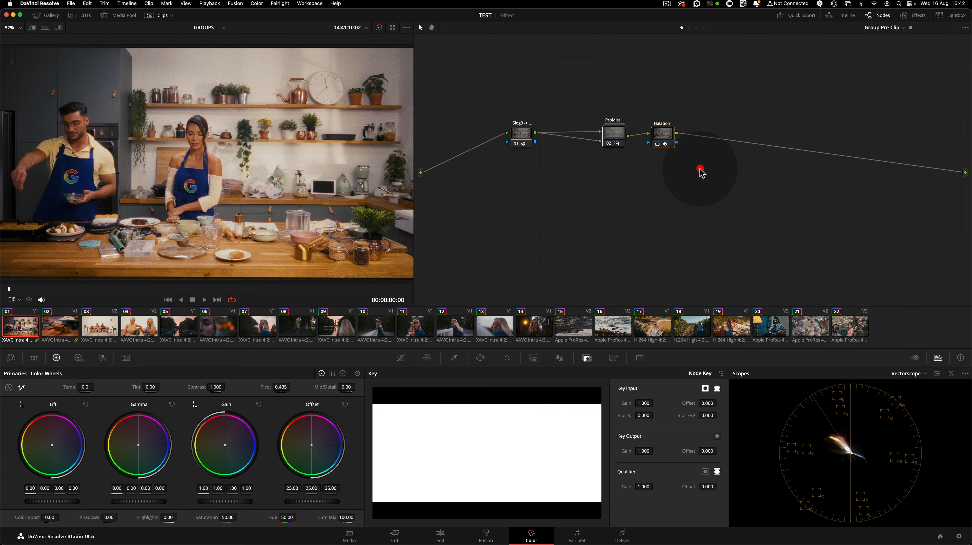
pyautogui.click(685, 156)
pyautogui.click(665, 135)
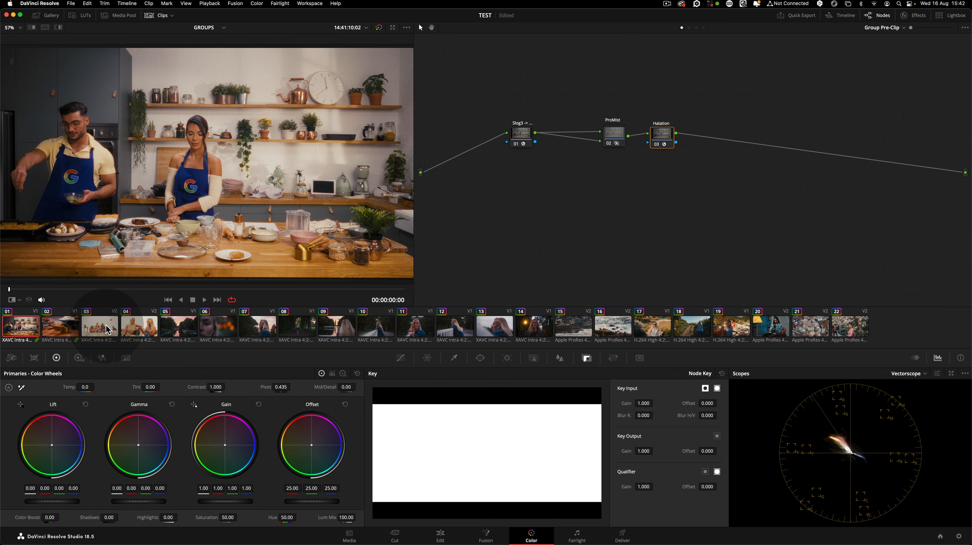
# Step through the clips to compare their group pre-clip and clip node graphs
pyautogui.click(186, 333)
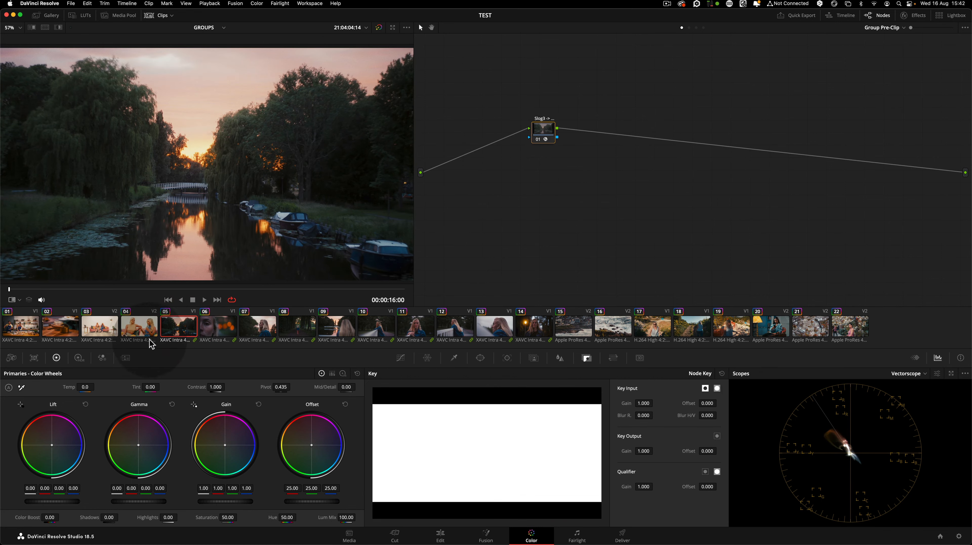
pyautogui.click(21, 328)
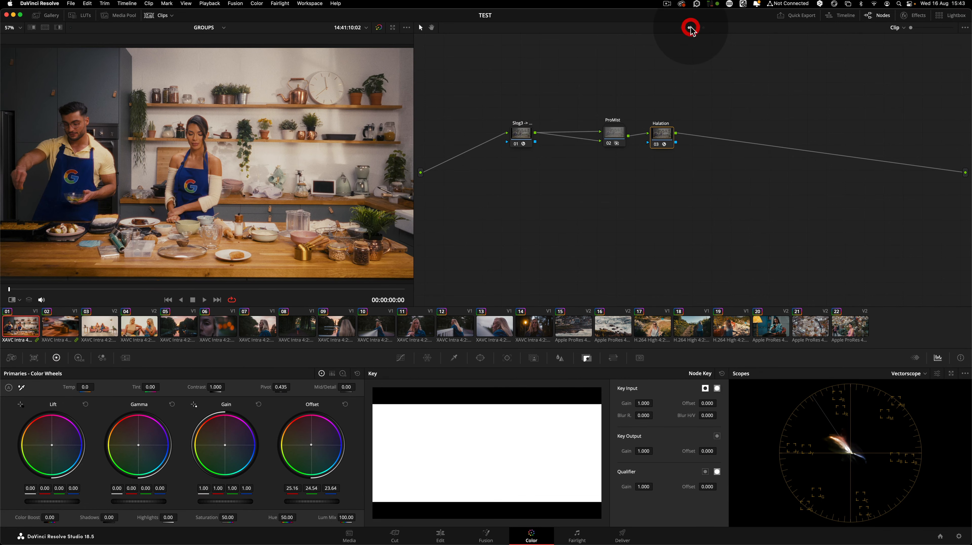
pyautogui.click(689, 28)
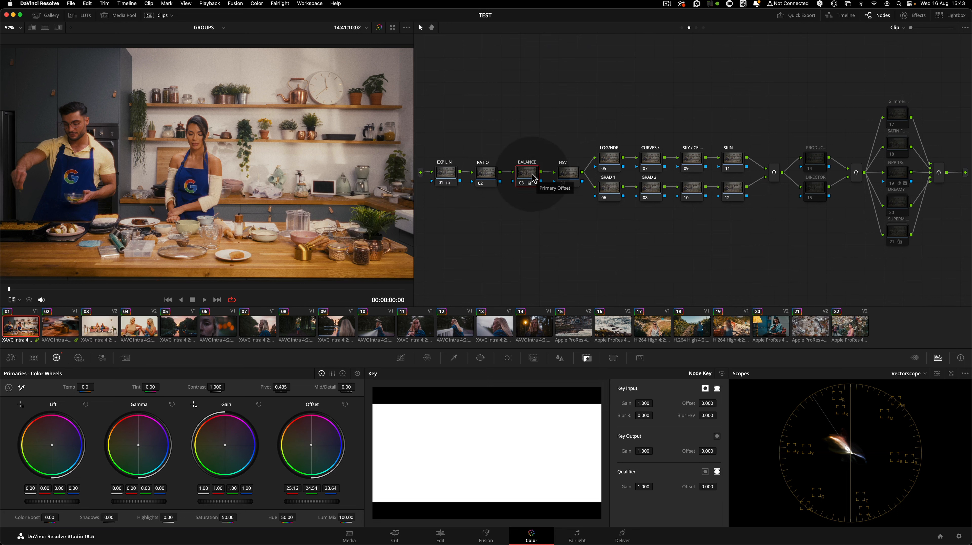
pyautogui.click(150, 328)
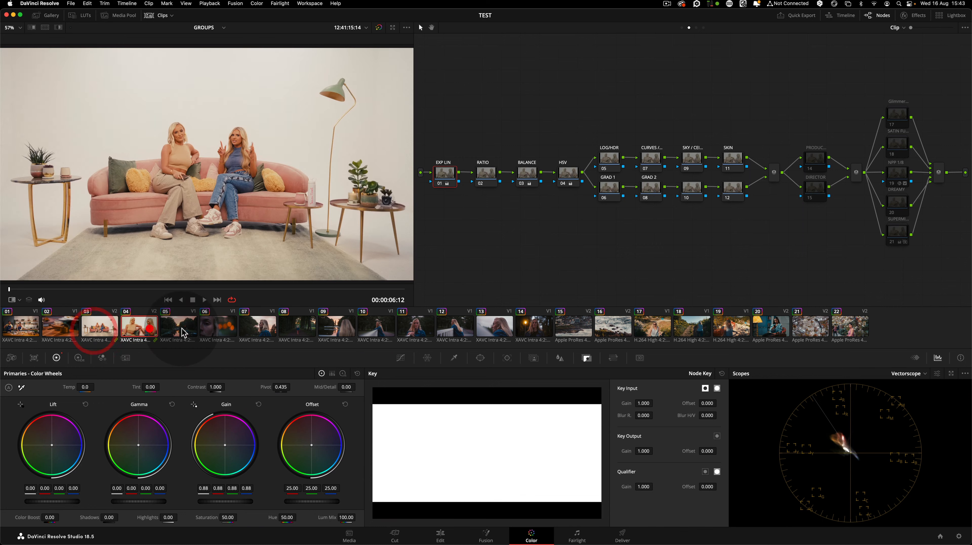
pyautogui.click(188, 329)
pyautogui.click(258, 330)
pyautogui.click(314, 329)
pyautogui.click(362, 331)
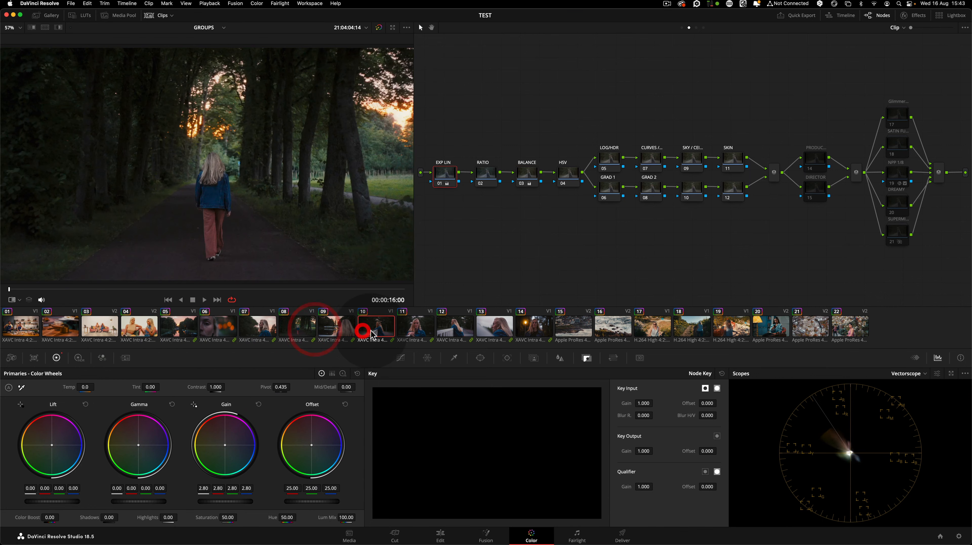
pyautogui.click(405, 330)
pyautogui.click(451, 327)
pyautogui.click(497, 329)
pyautogui.click(529, 327)
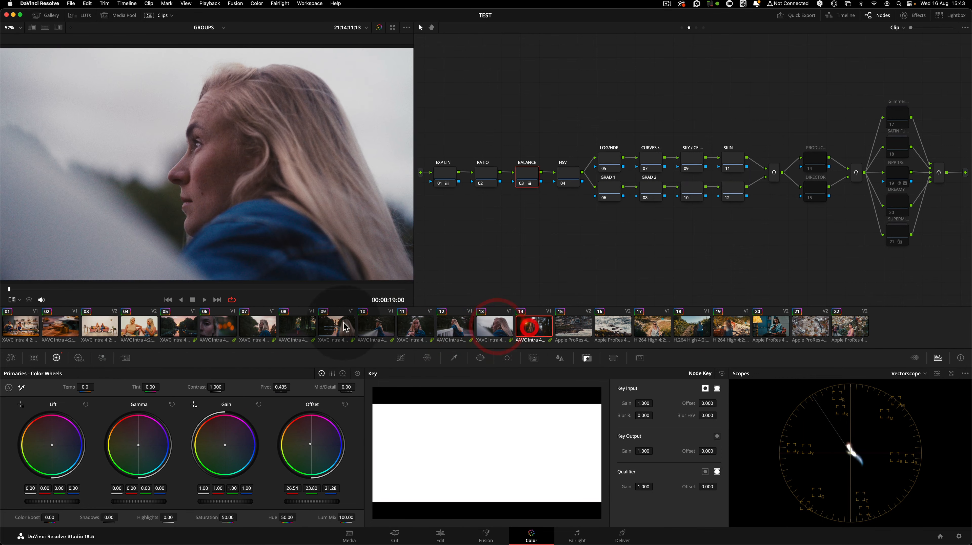
pyautogui.click(306, 328)
pyautogui.click(267, 332)
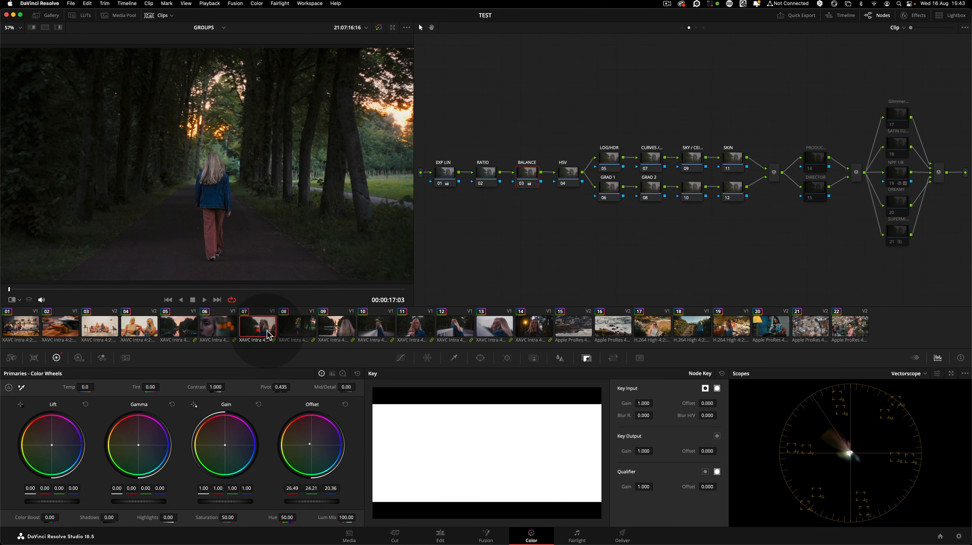
pyautogui.click(297, 329)
pyautogui.click(332, 329)
pyautogui.click(376, 331)
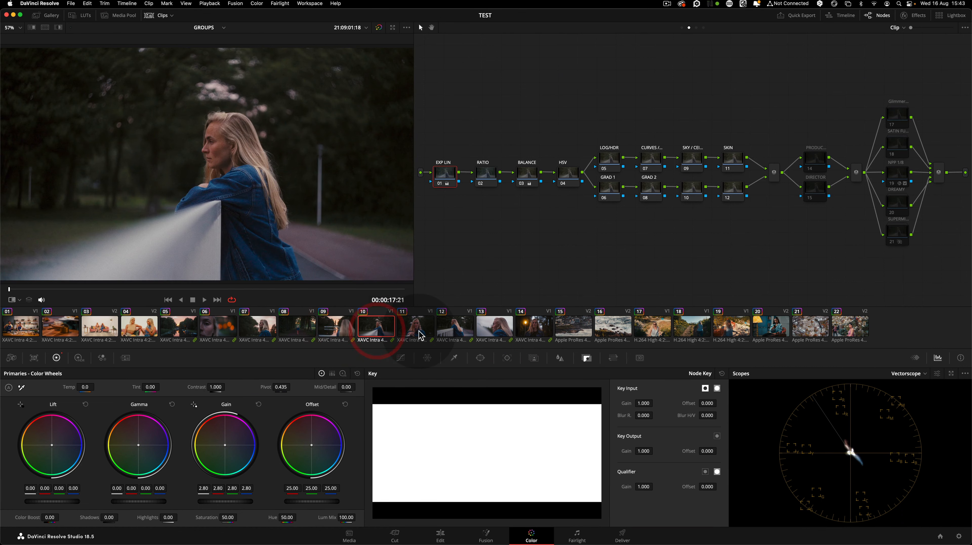
pyautogui.click(419, 333)
pyautogui.click(534, 173)
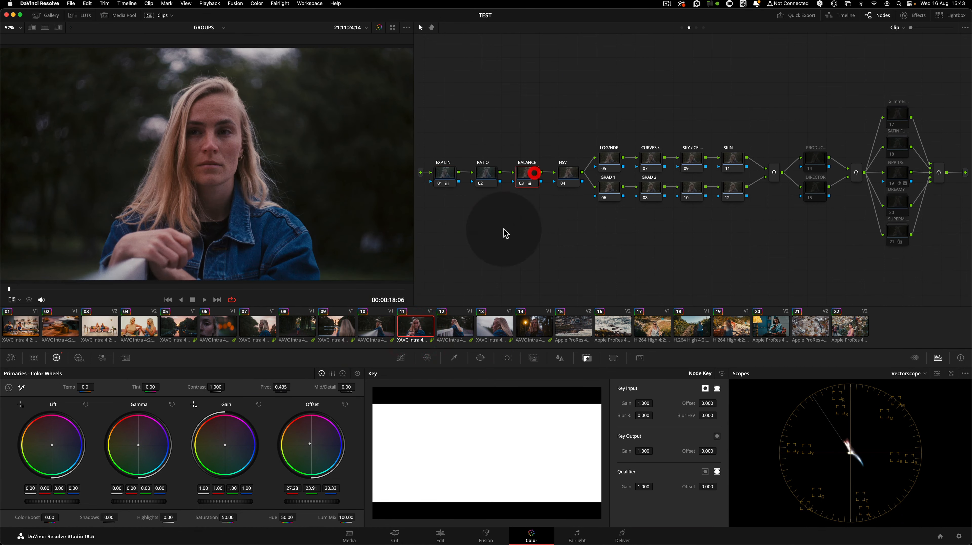
pyautogui.moveTo(310, 444); pyautogui.dragTo(341, 443)
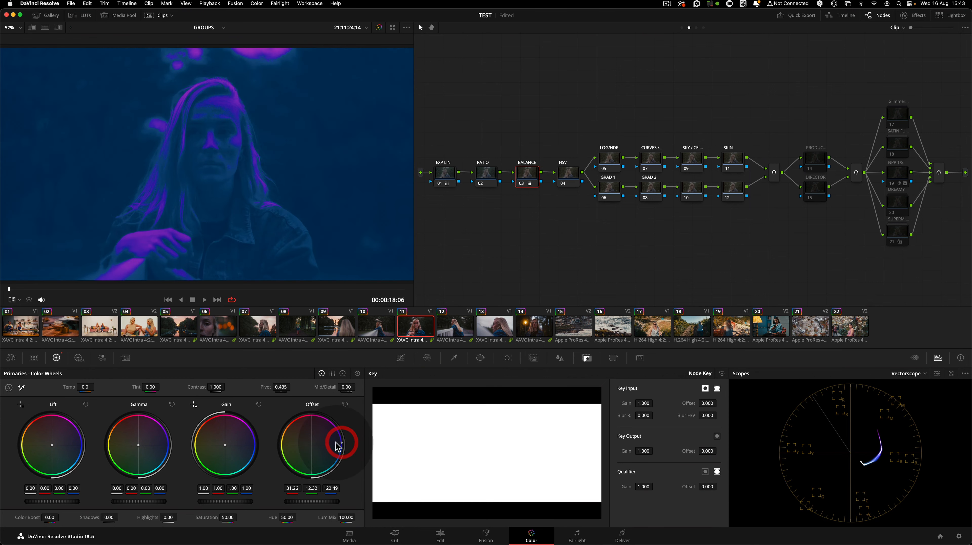
pyautogui.click(411, 330)
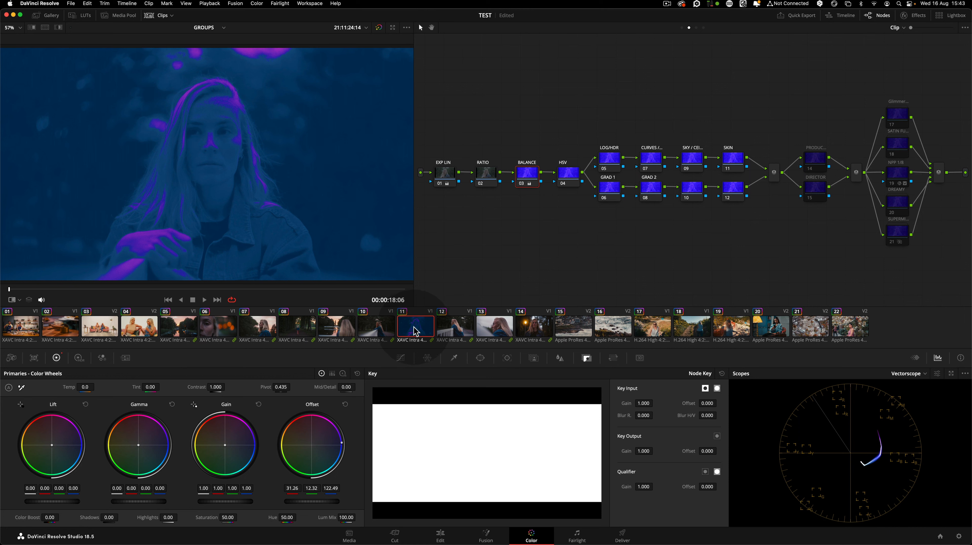
pyautogui.press('cmd+z')
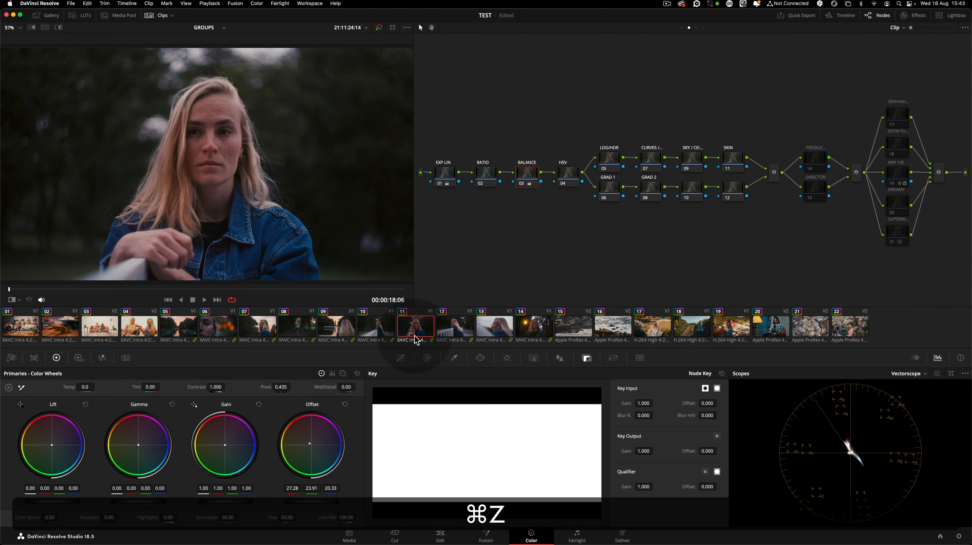
# Move the group post-clip node closer to the middle of its connection line
pyautogui.click(703, 28)
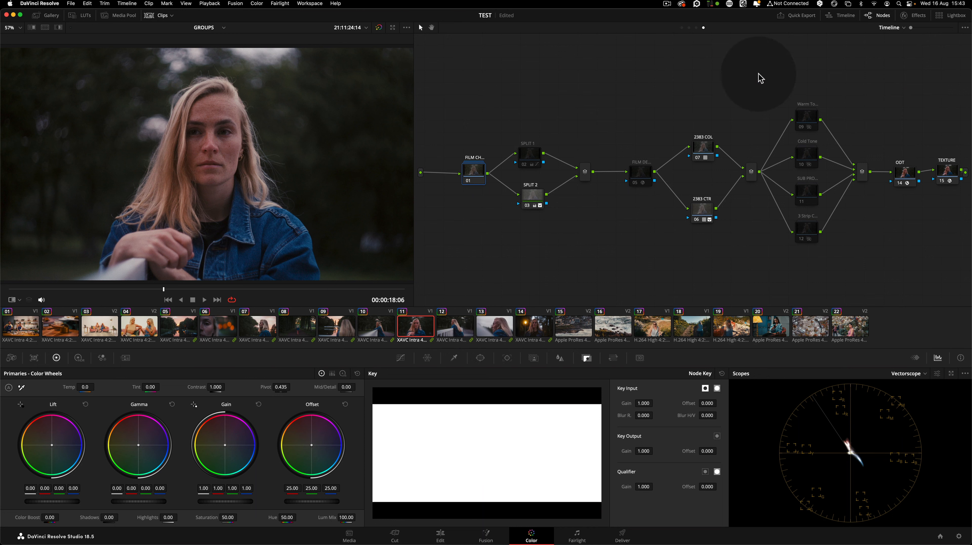
pyautogui.click(695, 28)
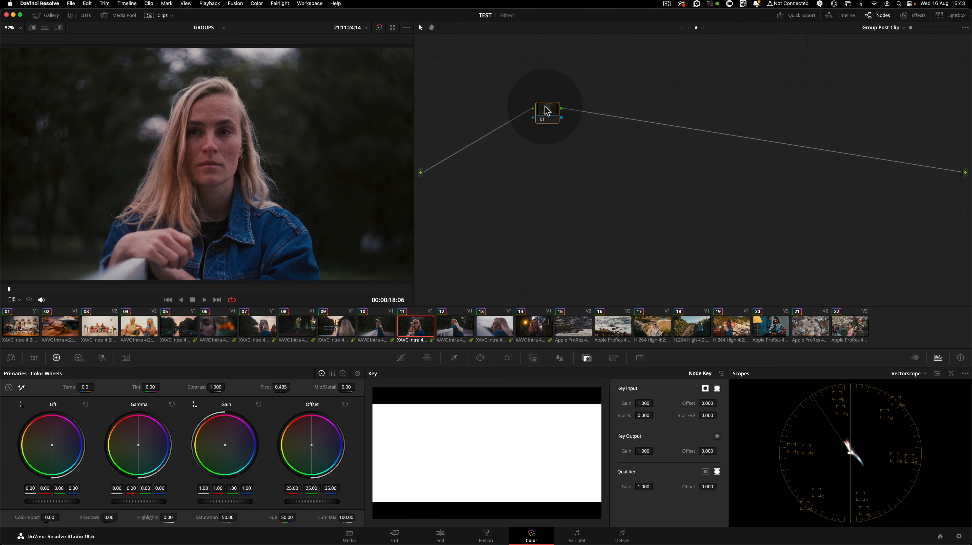
pyautogui.click(546, 115)
pyautogui.click(689, 28)
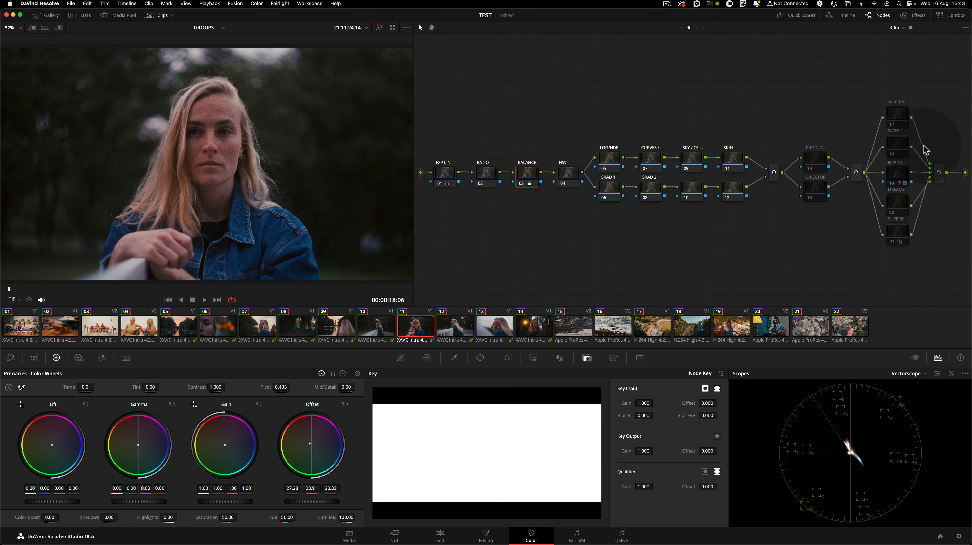
pyautogui.click(696, 27)
pyautogui.moveTo(547, 129); pyautogui.dragTo(572, 163)
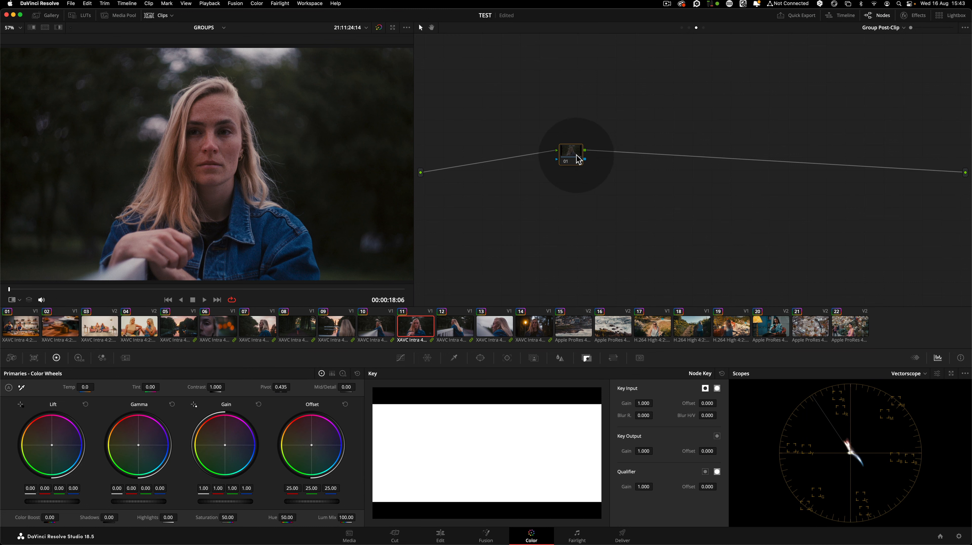
pyautogui.moveTo(572, 156); pyautogui.dragTo(575, 160)
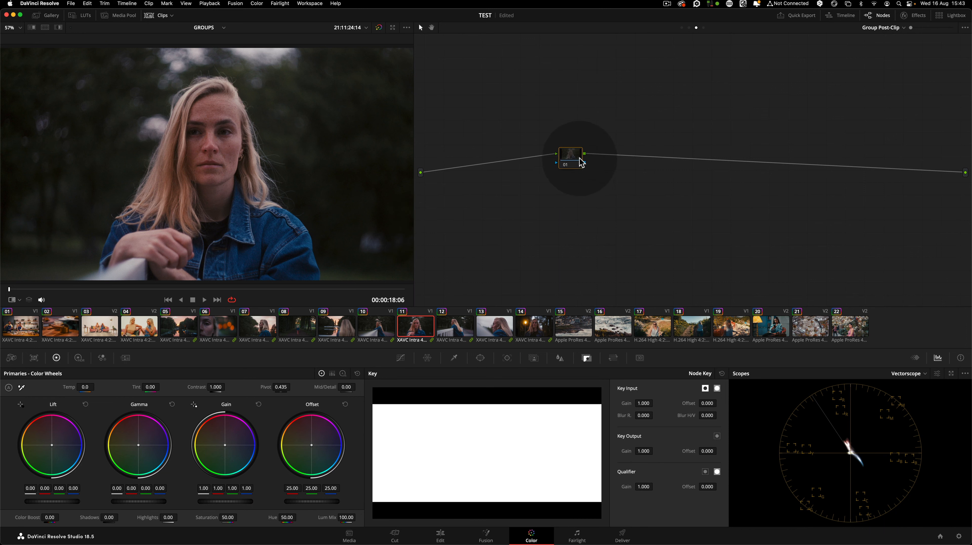
pyautogui.moveTo(580, 162); pyautogui.dragTo(586, 162)
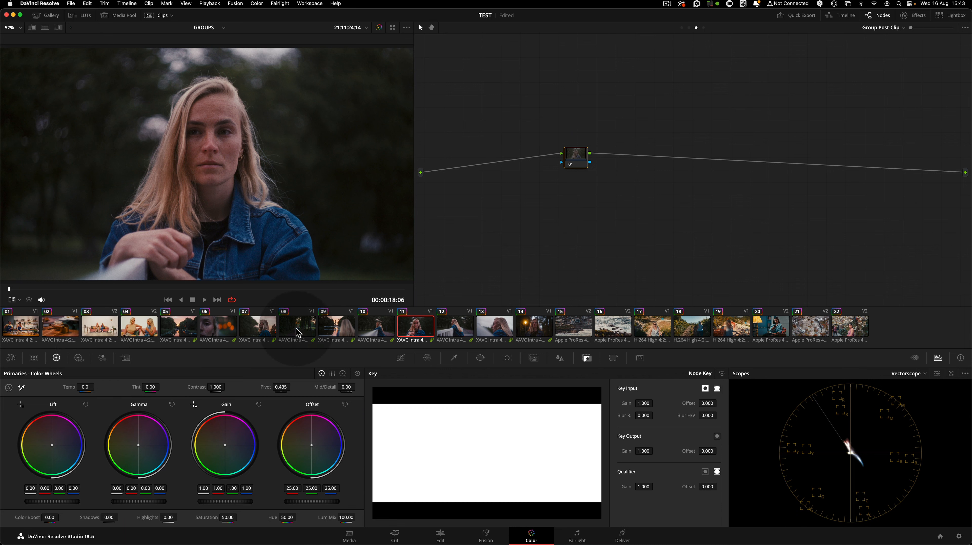
# Open the Color Warper on the Curves node of clip 11 and pick a colour in the viewer
pyautogui.click(261, 330)
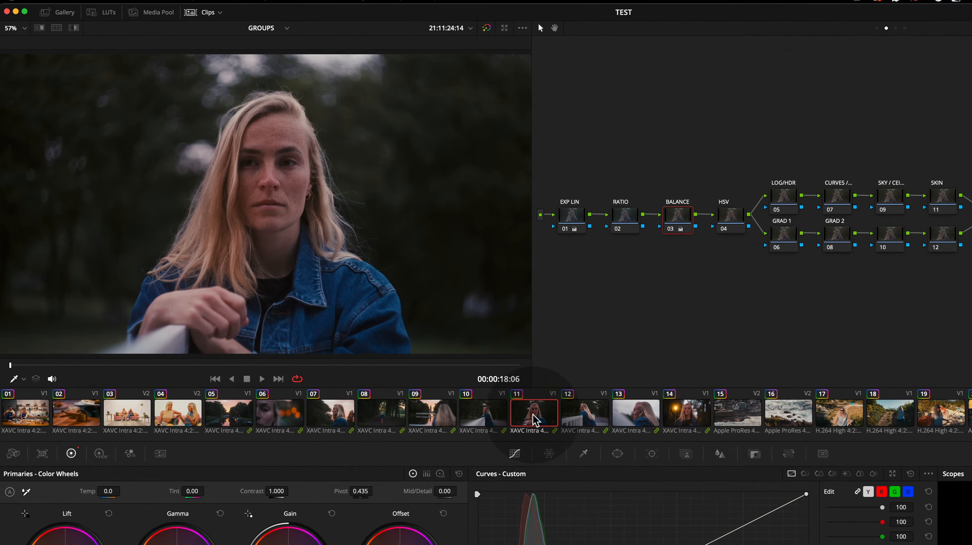
pyautogui.click(677, 544)
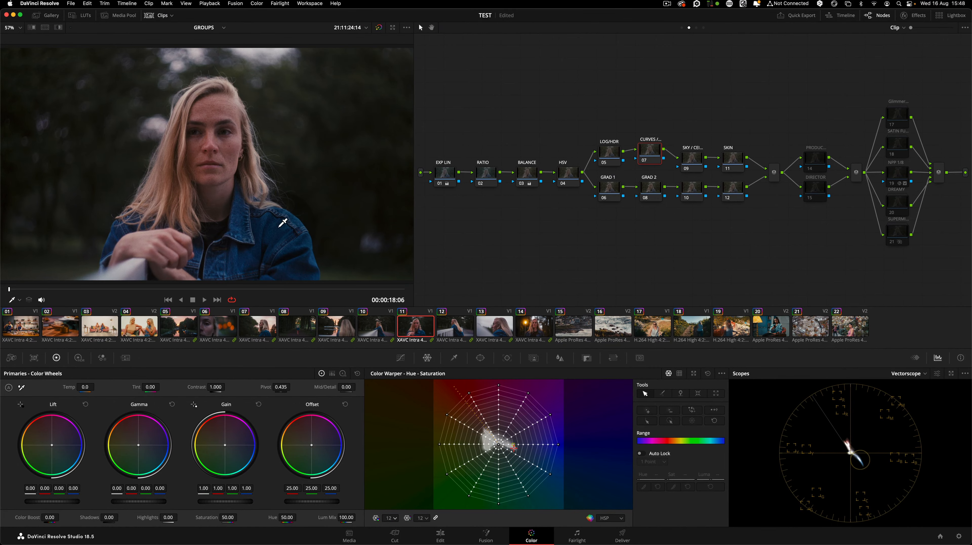
pyautogui.click(279, 222)
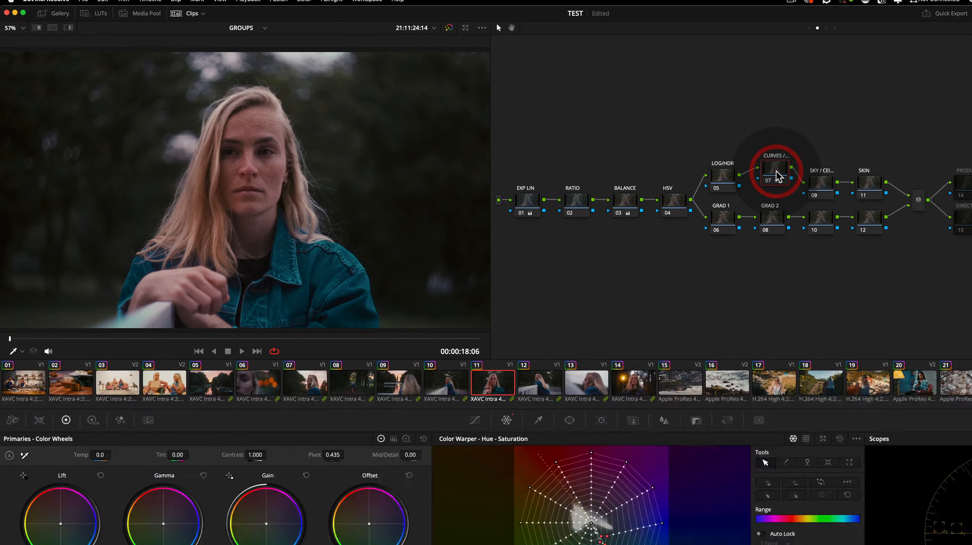
# Try copying the Curves node grade from clip 11 onto clip 12
pyautogui.press('super+c')
pyautogui.click(714, 502)
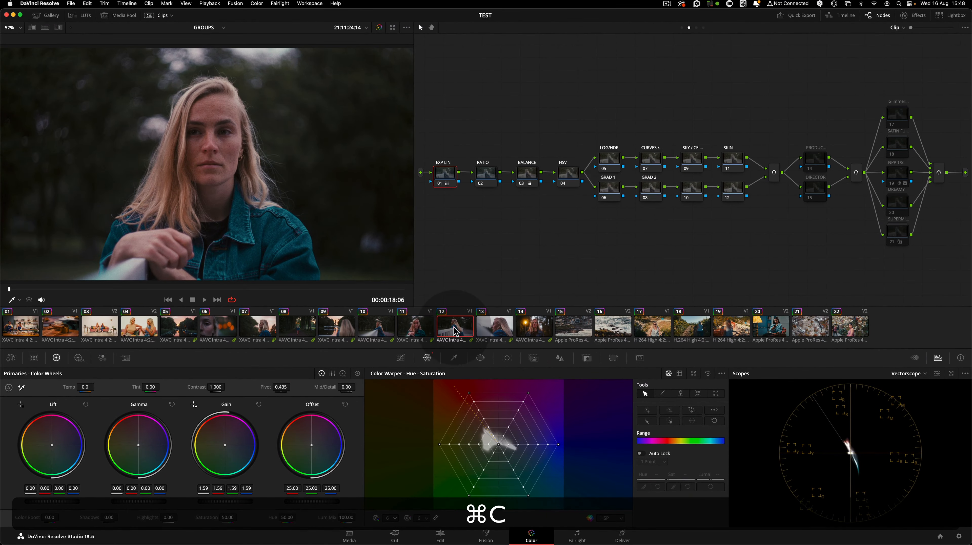
pyautogui.click(652, 158)
pyautogui.press('super+v')
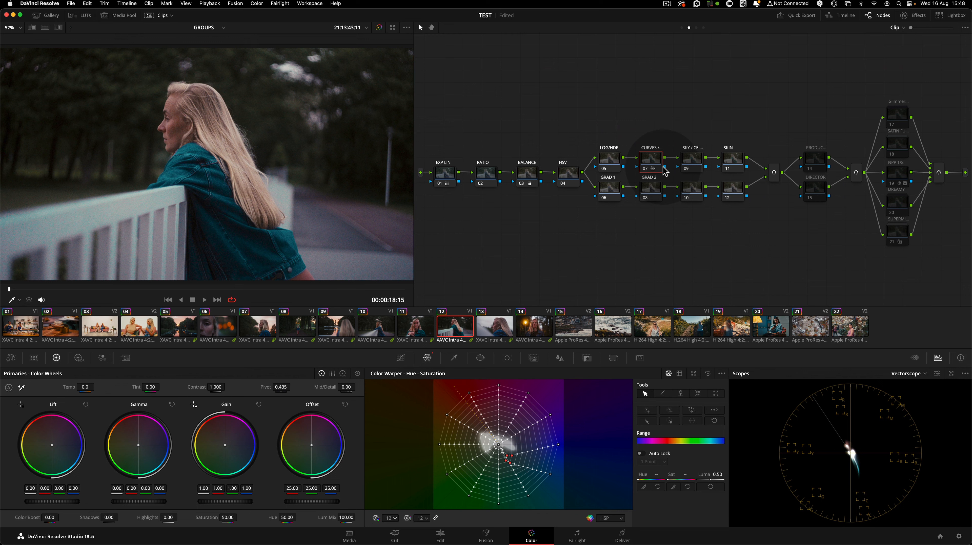
pyautogui.press('super')
pyautogui.press('super+z')
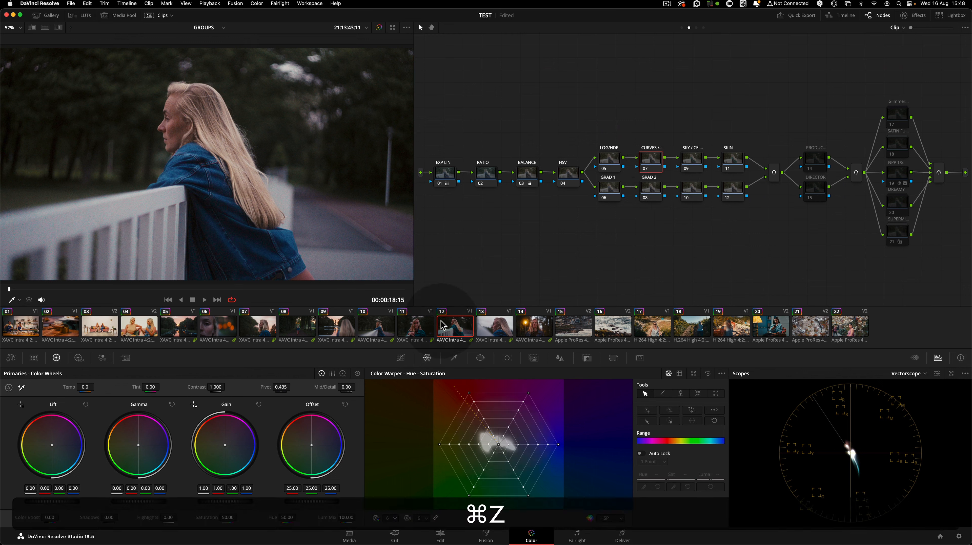
pyautogui.click(423, 328)
pyautogui.press('super+z')
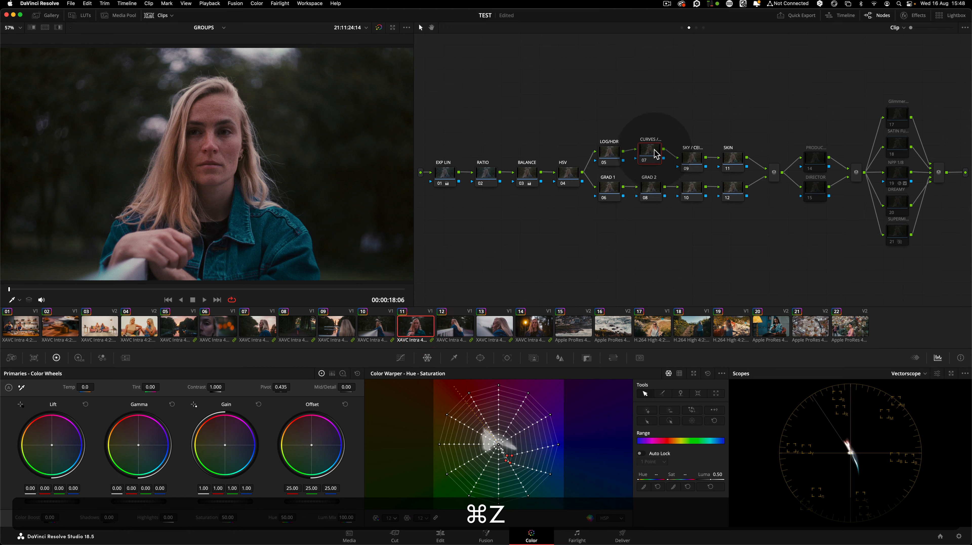
# Copy the Curves node grade of clip 11 into the group post-clip node
pyautogui.click(651, 156)
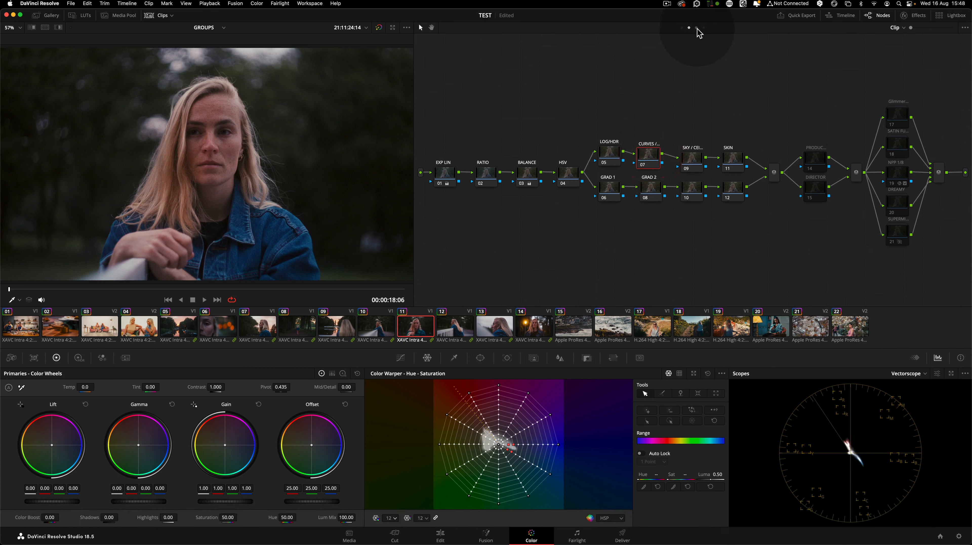
pyautogui.click(695, 28)
pyautogui.click(580, 159)
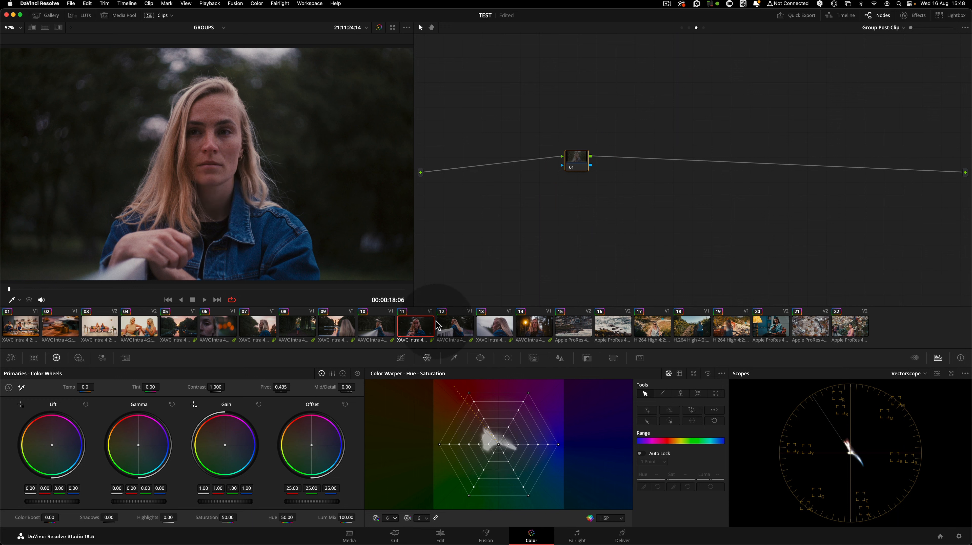
pyautogui.press('super+v')
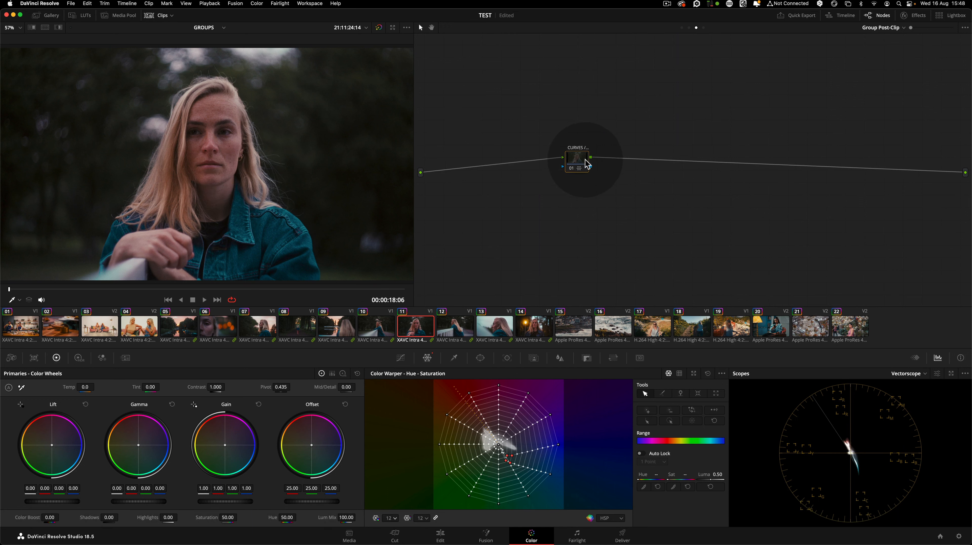
pyautogui.moveTo(585, 159); pyautogui.dragTo(584, 160)
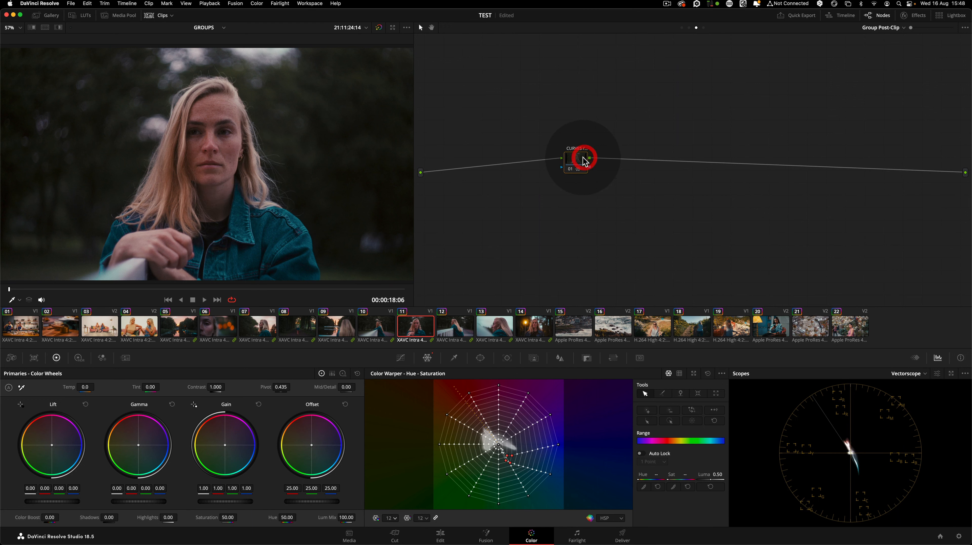
# Step through the group's clips to review the pasted group post-clip grade
pyautogui.click(262, 331)
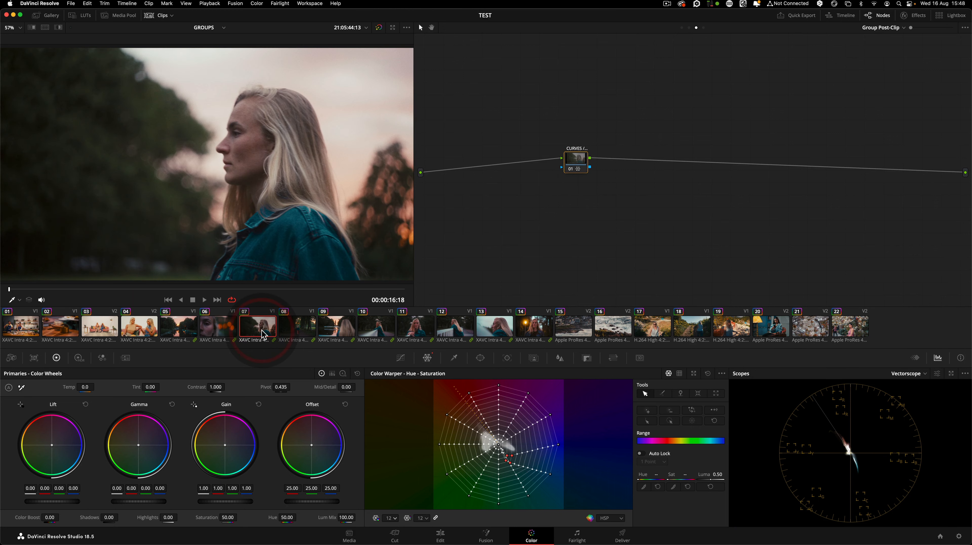
pyautogui.click(300, 329)
pyautogui.click(344, 331)
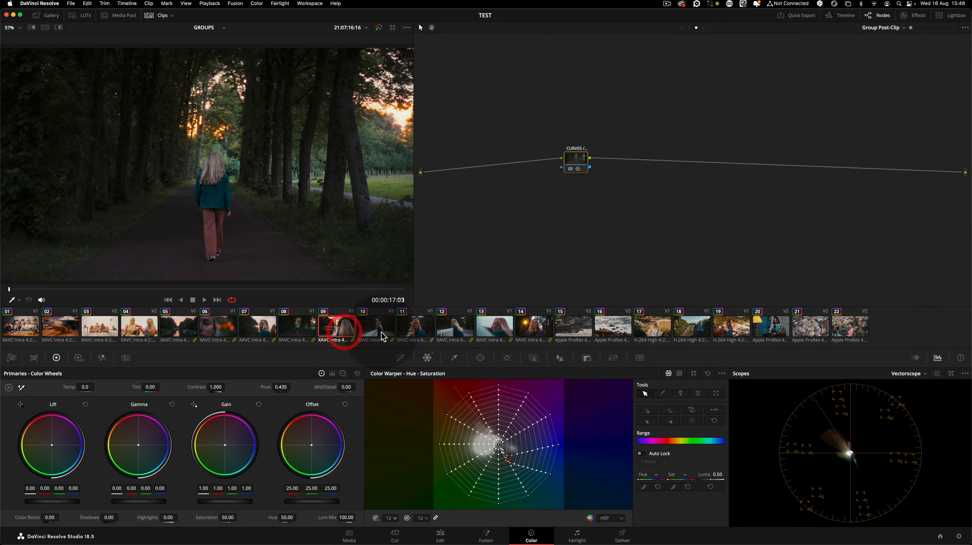
pyautogui.click(378, 331)
pyautogui.click(415, 331)
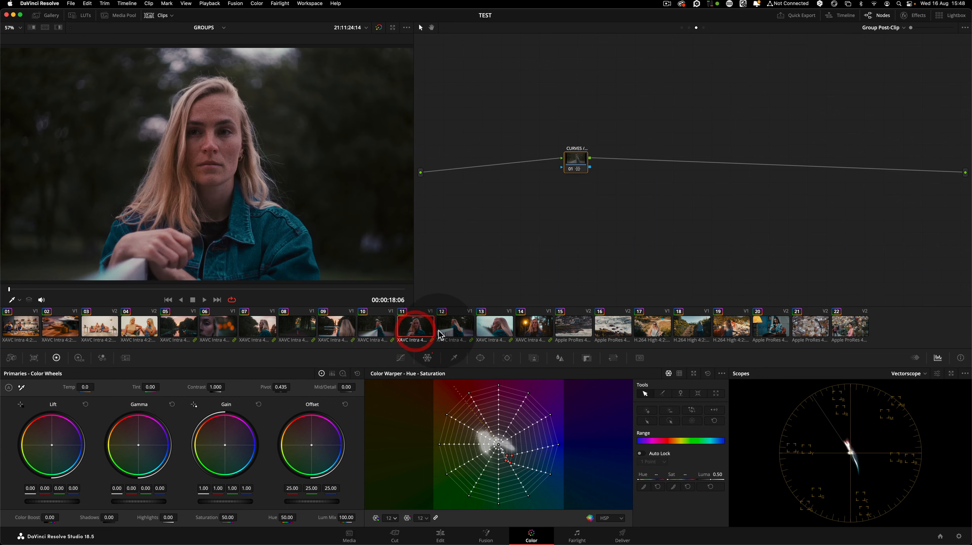
pyautogui.click(454, 331)
pyautogui.click(491, 333)
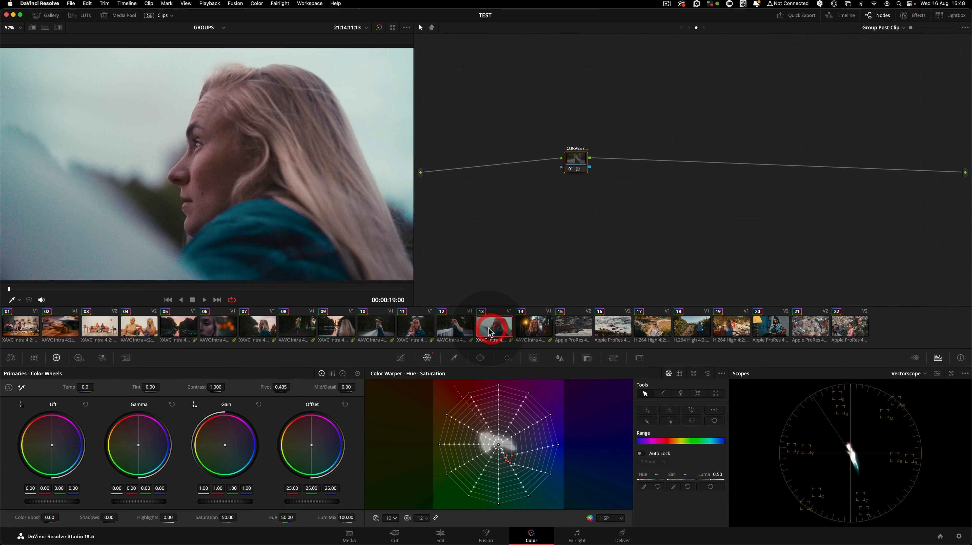
pyautogui.click(529, 330)
pyautogui.click(336, 331)
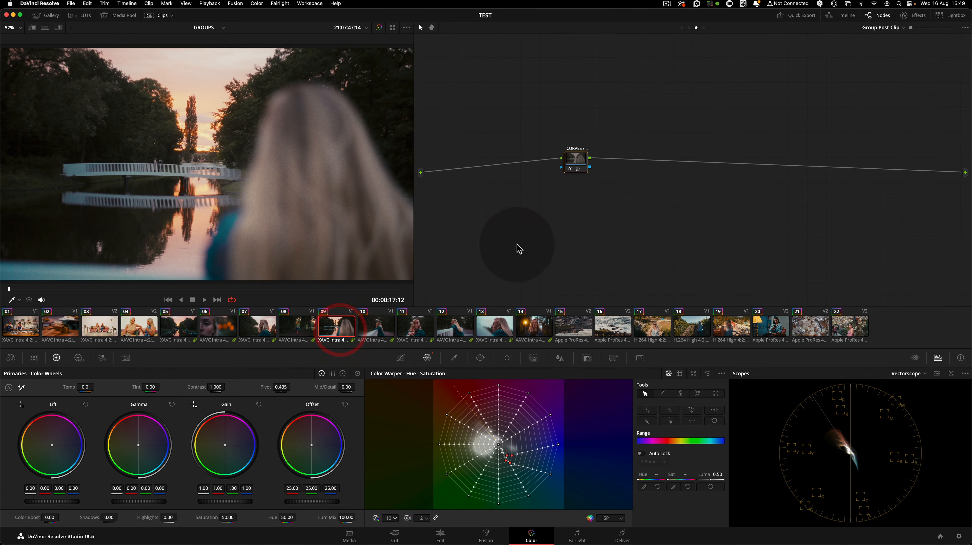
pyautogui.click(414, 330)
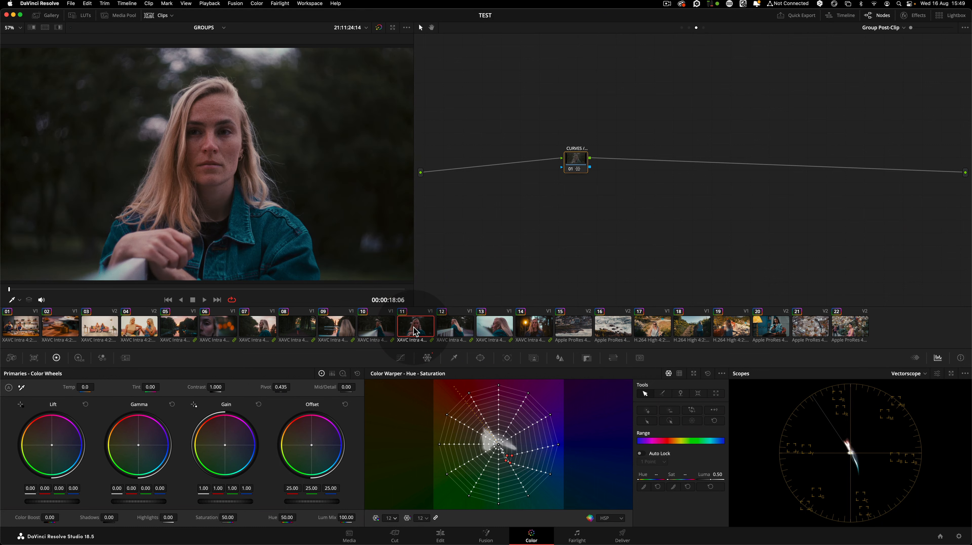
# Toggle the group post-clip node off and on, and shift it slightly to the right
pyautogui.press('super+d')
pyautogui.press('super+d')
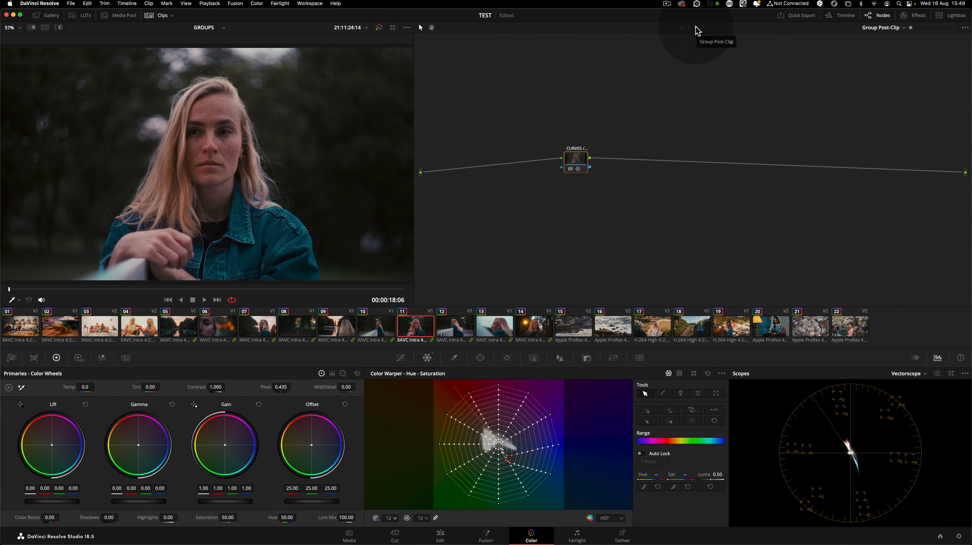
pyautogui.moveTo(581, 165); pyautogui.dragTo(595, 167)
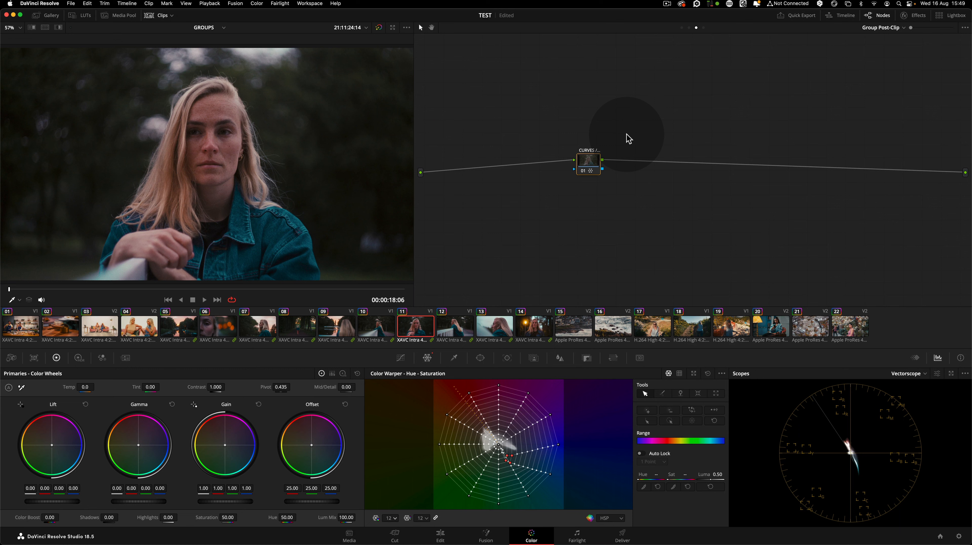
# Switch between clips 3 and 4 while viewing their clip, group post-clip and timeline node graphs
pyautogui.click(147, 328)
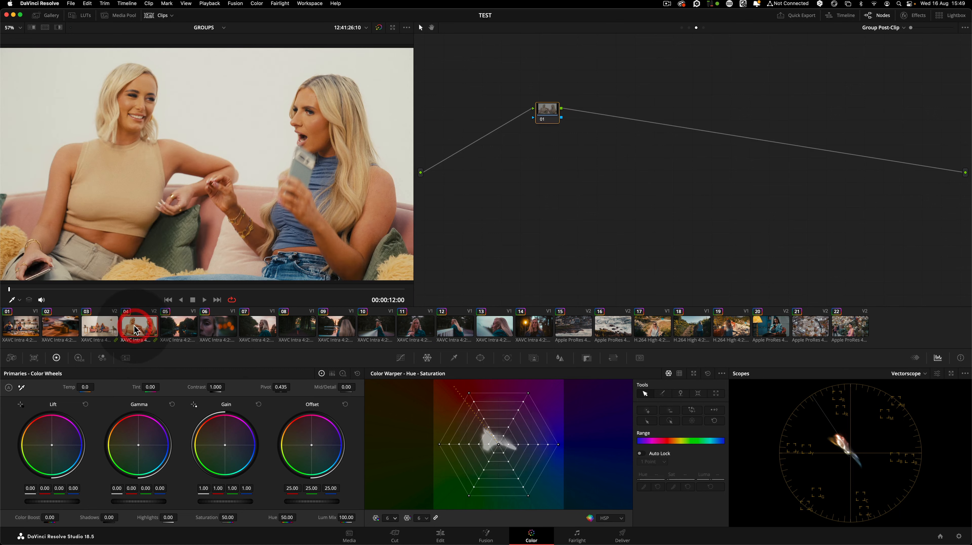
pyautogui.click(111, 334)
pyautogui.click(132, 328)
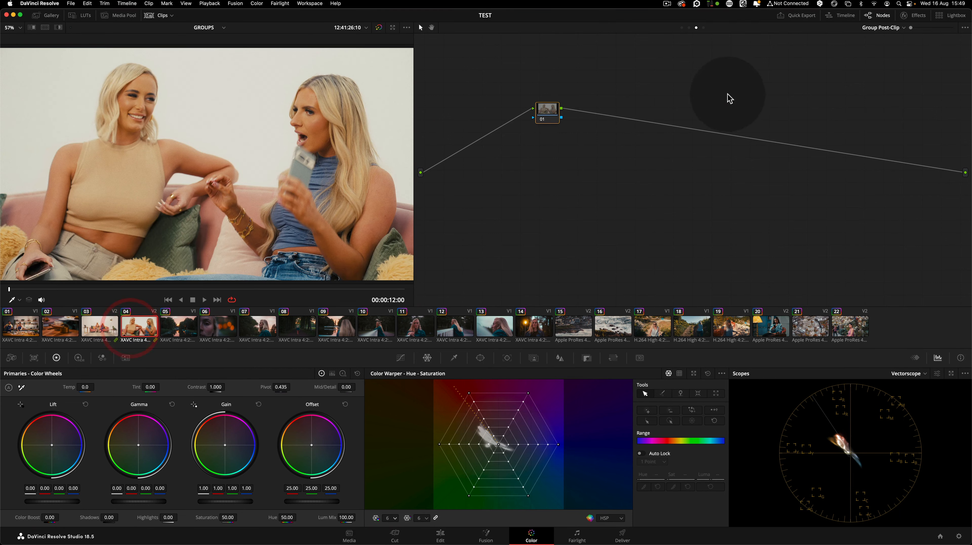
pyautogui.press('Up')
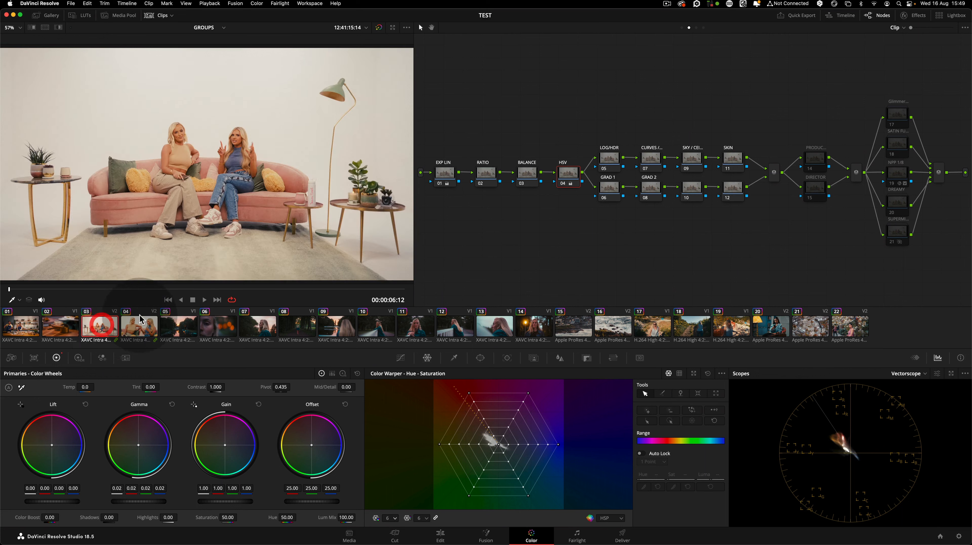
pyautogui.click(696, 28)
pyautogui.click(94, 326)
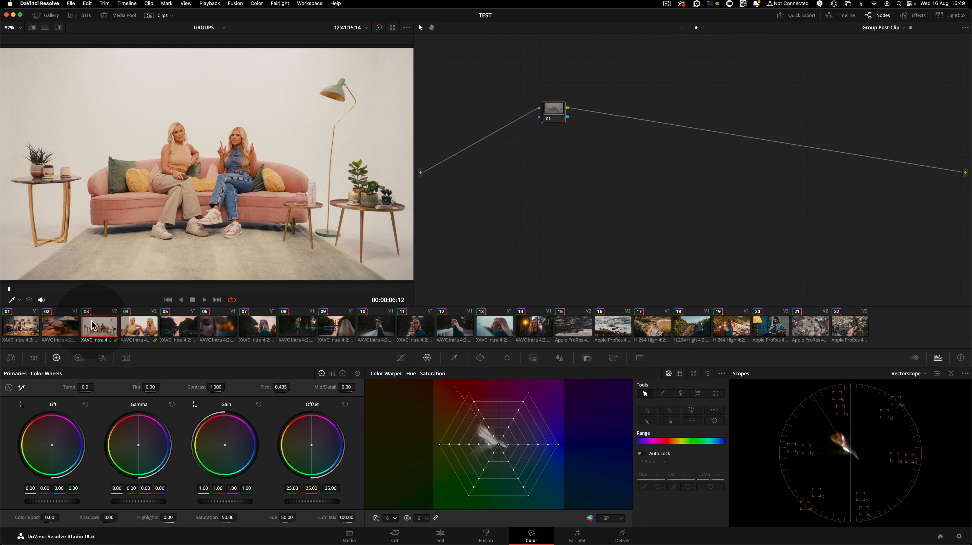
pyautogui.click(703, 28)
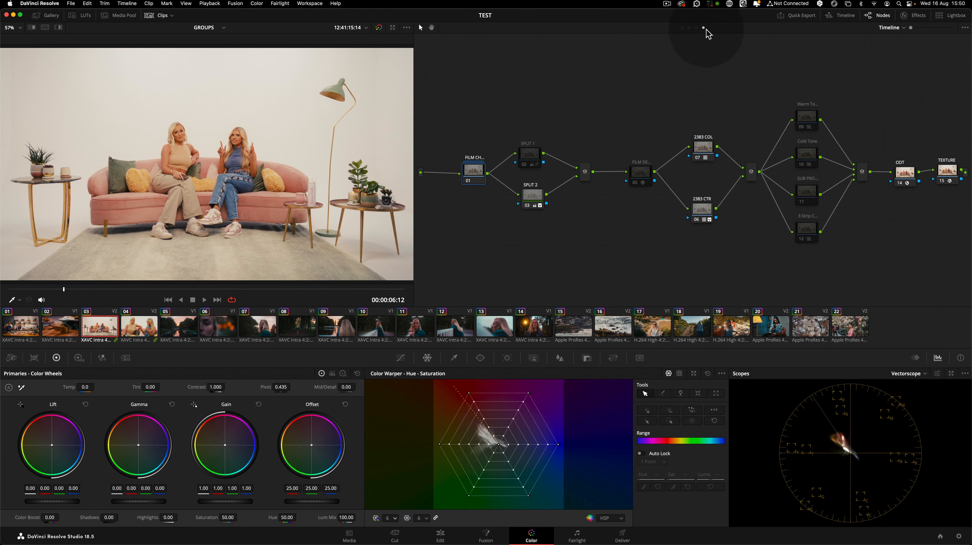
pyautogui.click(696, 28)
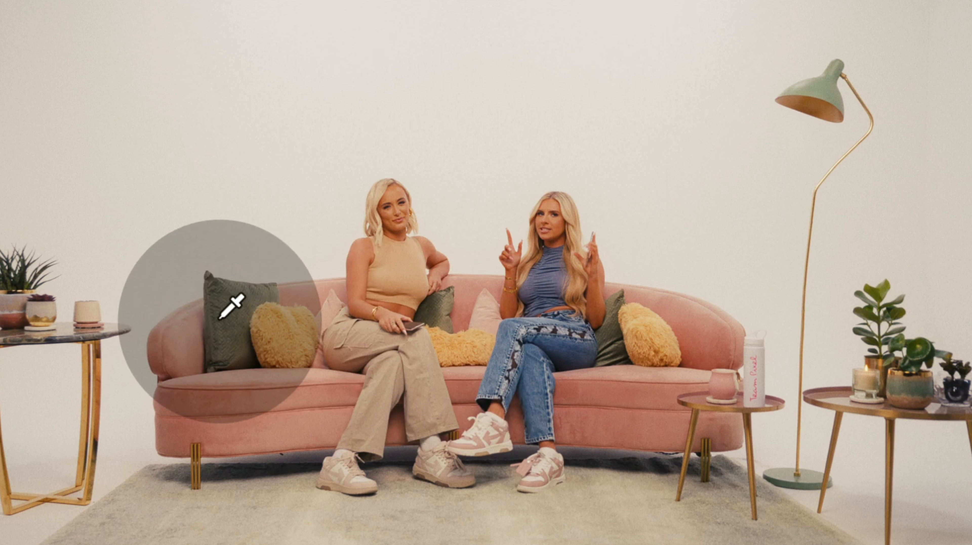
# Pick the green cushion colour in the viewer for the group post-clip Color Warper, toggling the node to compare clips 3 and 4
pyautogui.click(231, 311)
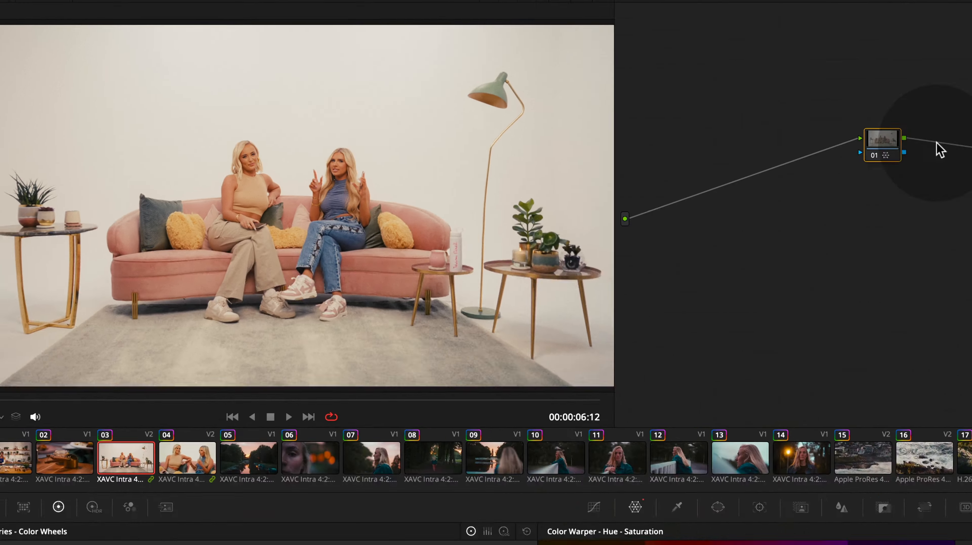
pyautogui.press('super+d')
pyautogui.click(138, 328)
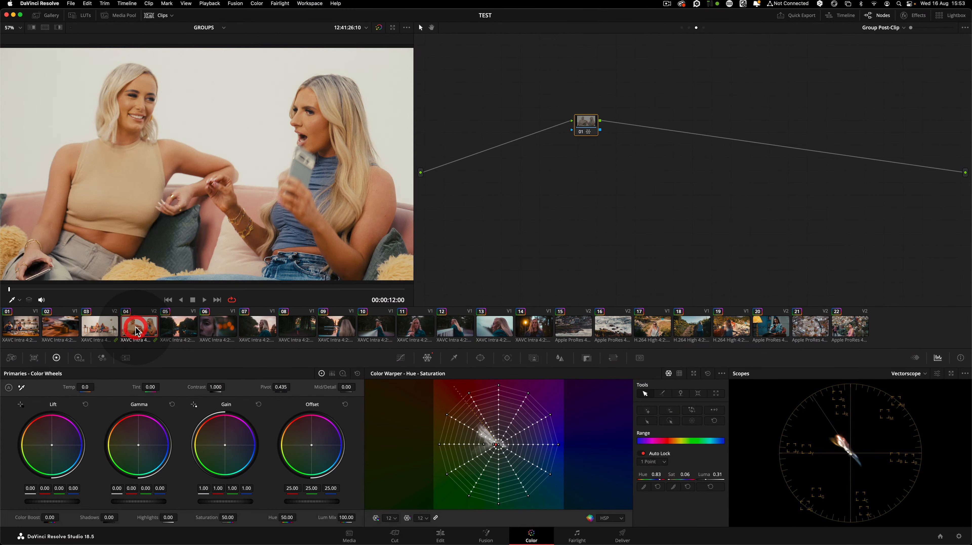
pyautogui.press('super+d')
pyautogui.press('super+d')
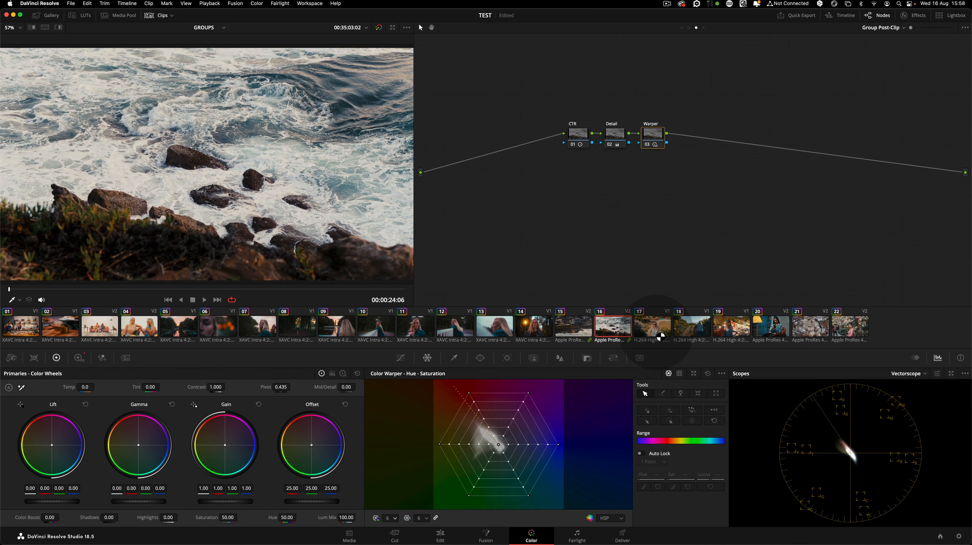
# Select clip 17 and move its group post-clip node slightly to the right
pyautogui.click(655, 329)
pyautogui.click(685, 331)
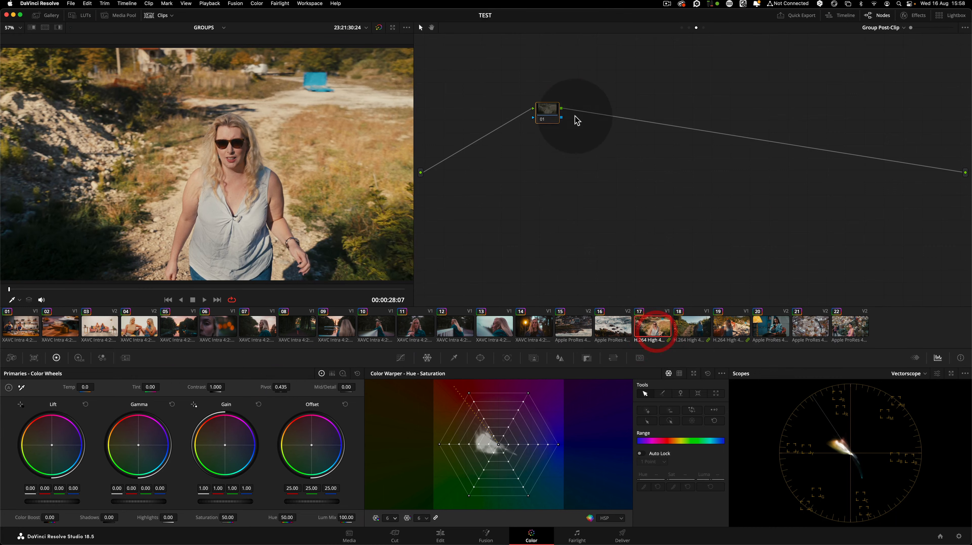
pyautogui.moveTo(548, 110); pyautogui.dragTo(576, 113)
# Set the Color Warper mesh to 12 and drag the yellow hue spoke upward toward red, toggling the node to compare
pyautogui.click(380, 519)
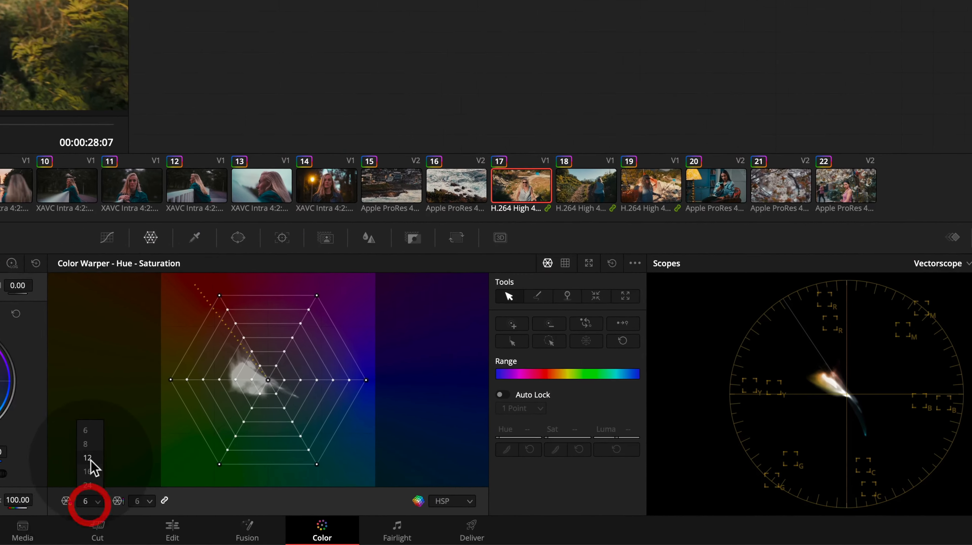
pyautogui.click(381, 496)
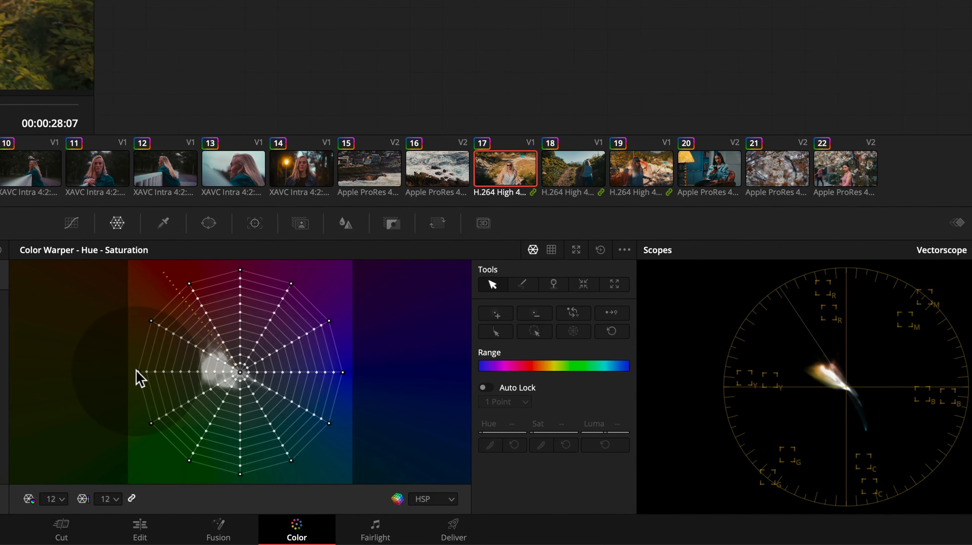
pyautogui.click(136, 372)
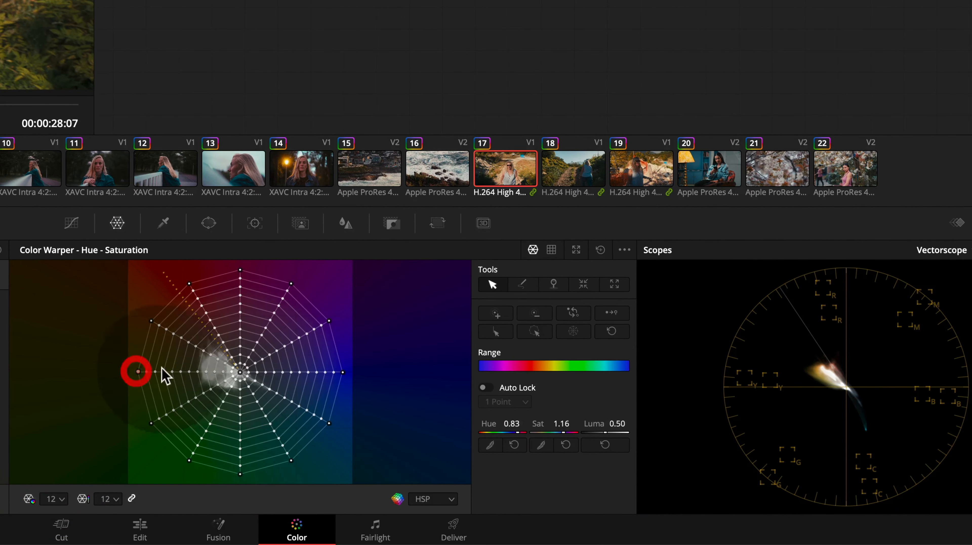
pyautogui.click(494, 331)
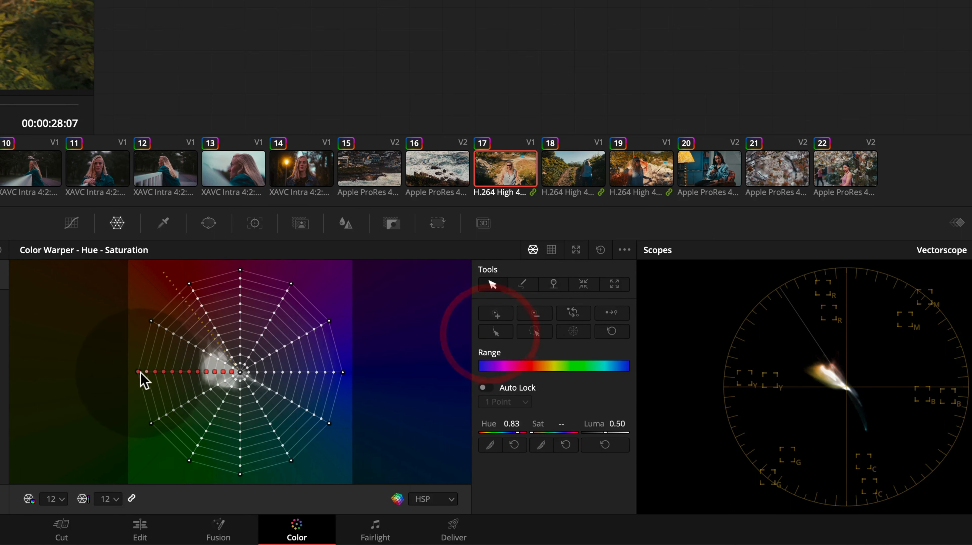
pyautogui.moveTo(138, 372); pyautogui.dragTo(150, 321)
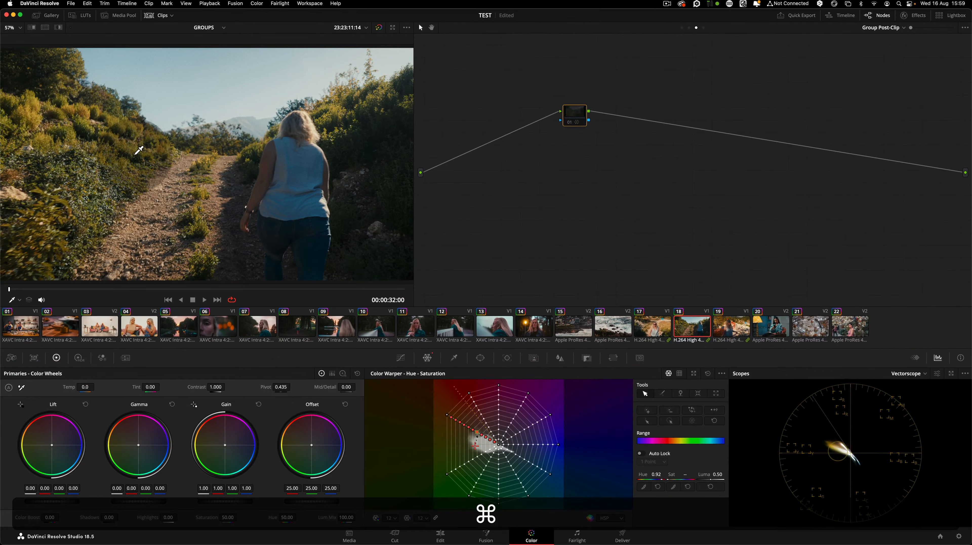
pyautogui.press('super+d')
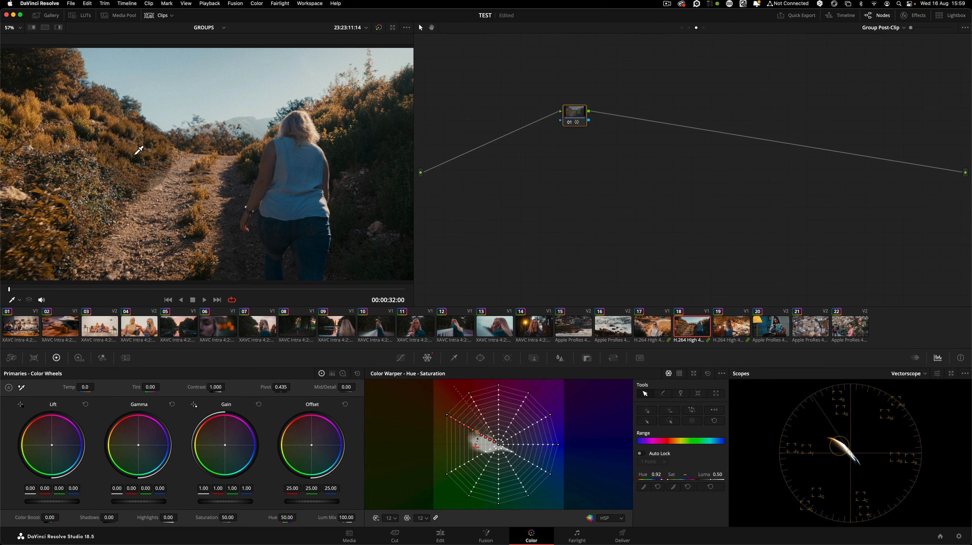
# Step through the clips comparing their timeline and group pre-clip graphs, and lower clip 1's Slog3 pre-clip node slightly
pyautogui.click(726, 327)
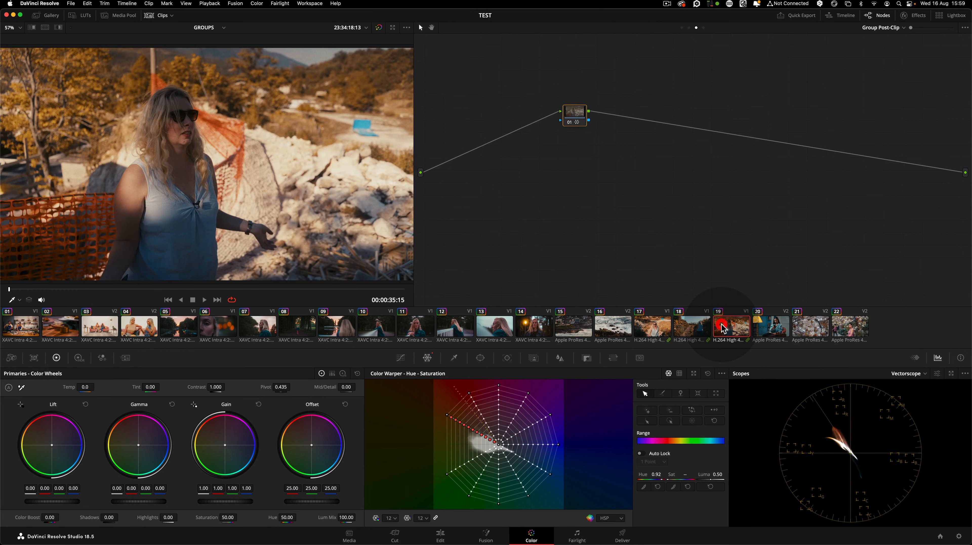
pyautogui.hotkey('shift', 'z')
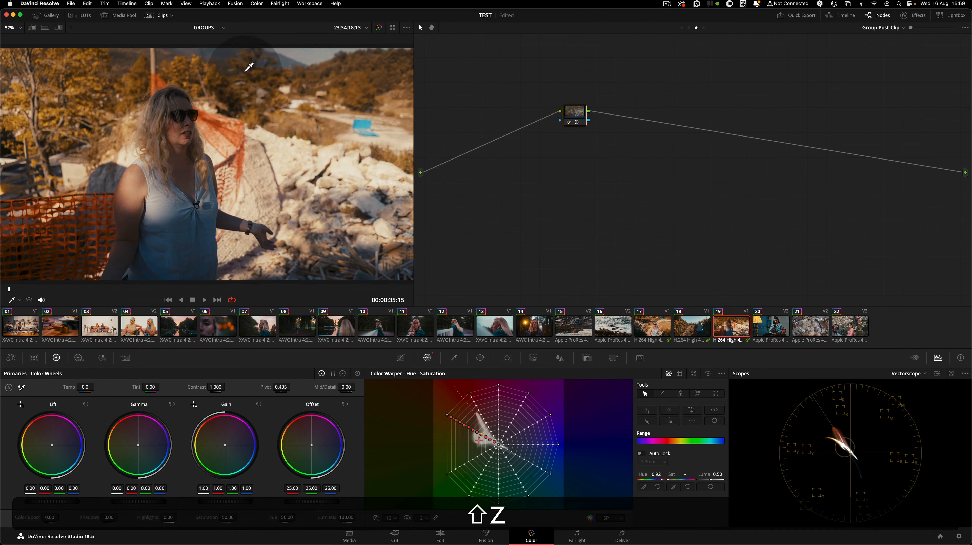
pyautogui.click(703, 27)
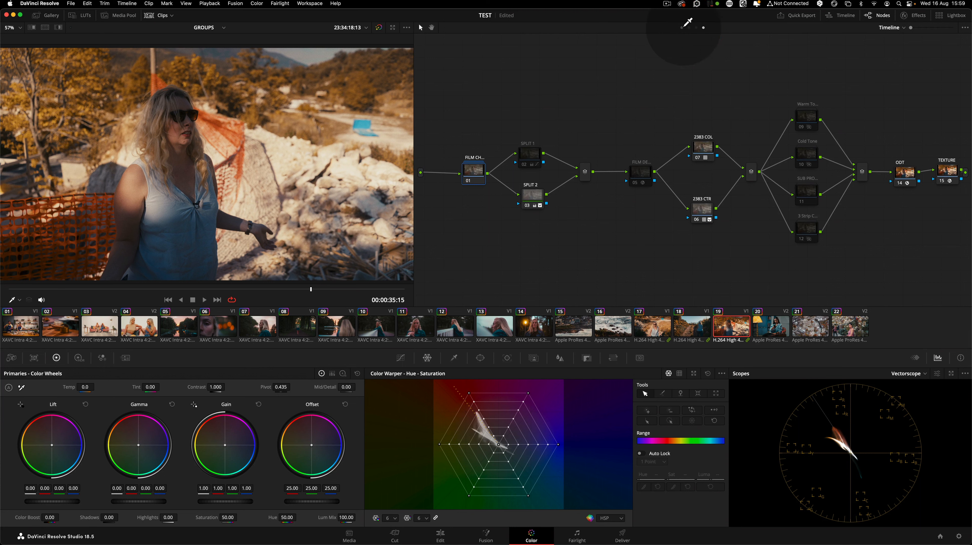
pyautogui.click(682, 27)
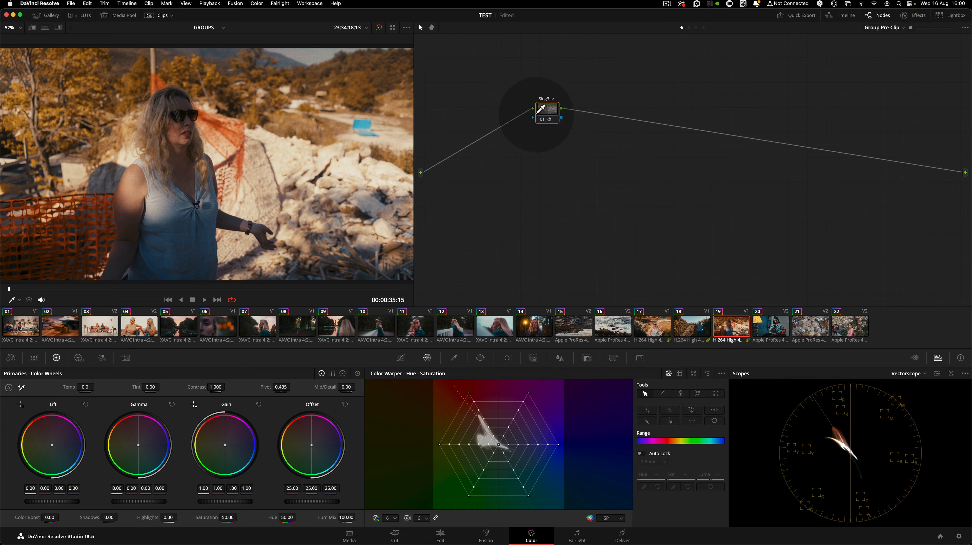
pyautogui.click(18, 335)
pyautogui.click(99, 328)
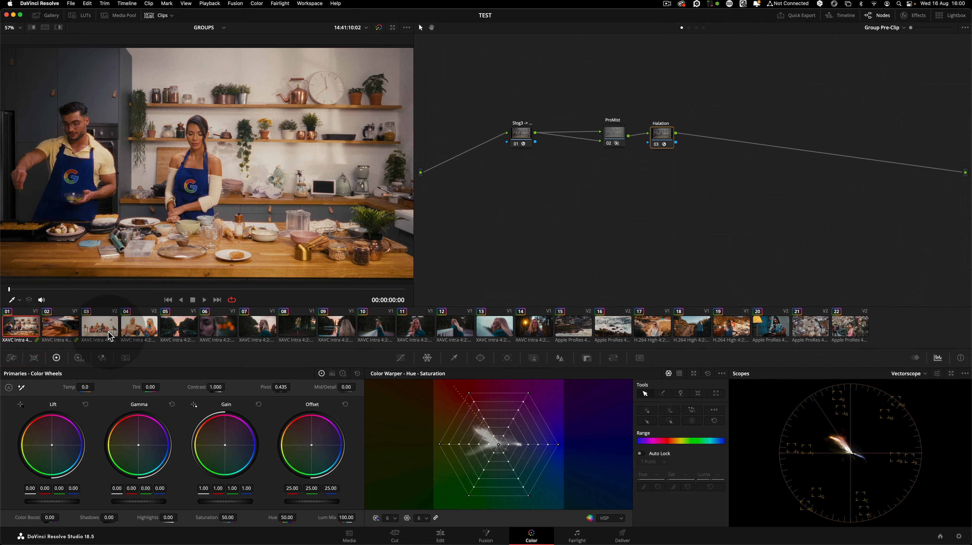
pyautogui.click(183, 328)
pyautogui.click(573, 328)
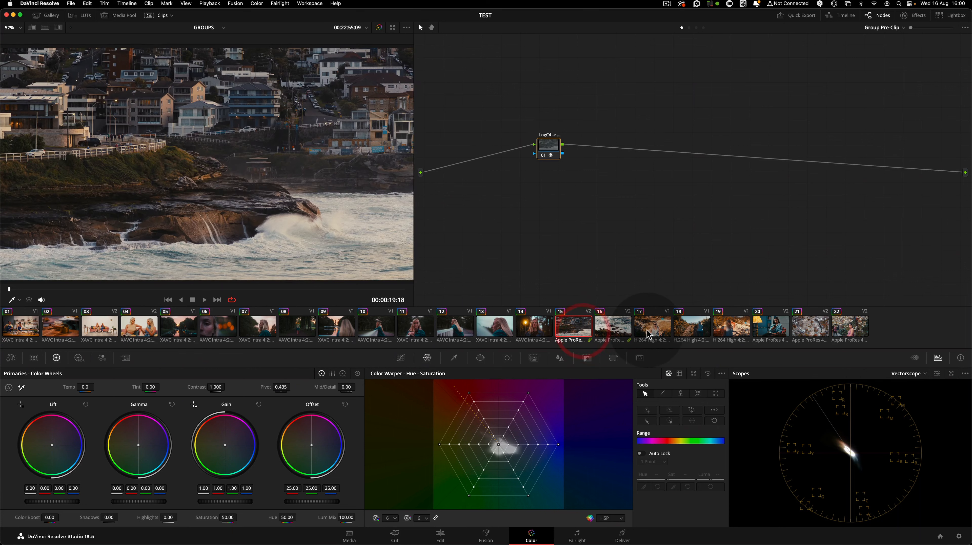
pyautogui.click(651, 328)
pyautogui.click(769, 333)
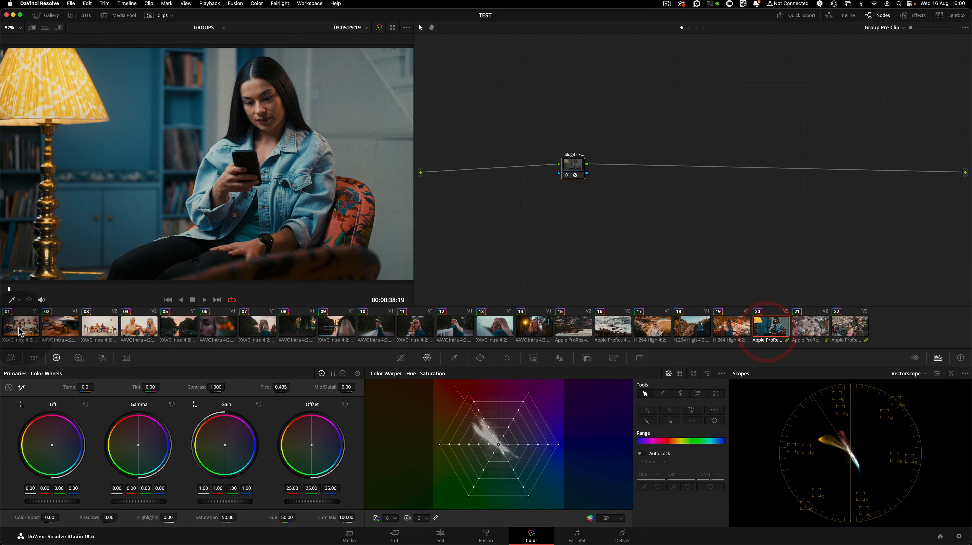
pyautogui.click(20, 329)
pyautogui.moveTo(523, 132); pyautogui.dragTo(524, 140)
pyautogui.click(520, 140)
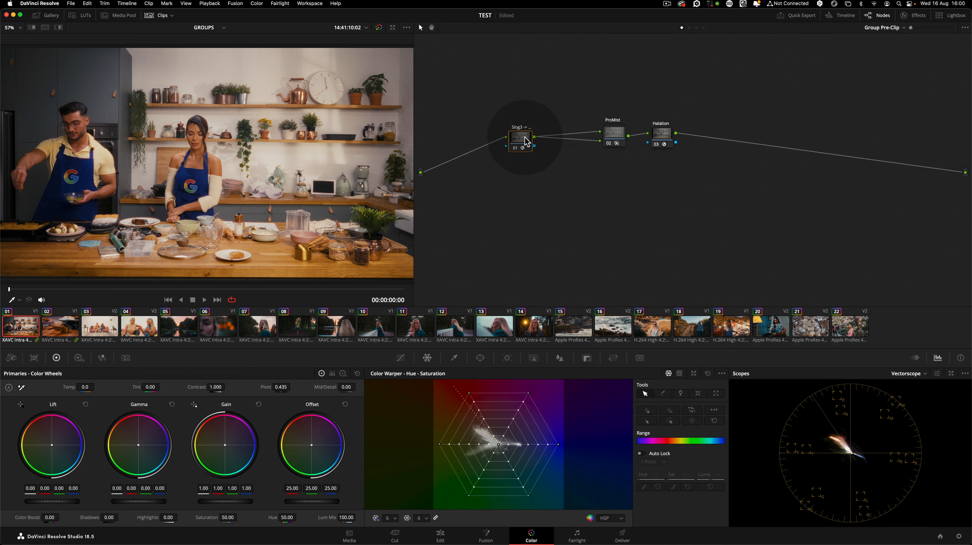
# Move the ProMist and Halation nodes leftward, closer to the Slog3 node in the group pre-clip graph
pyautogui.click(616, 135)
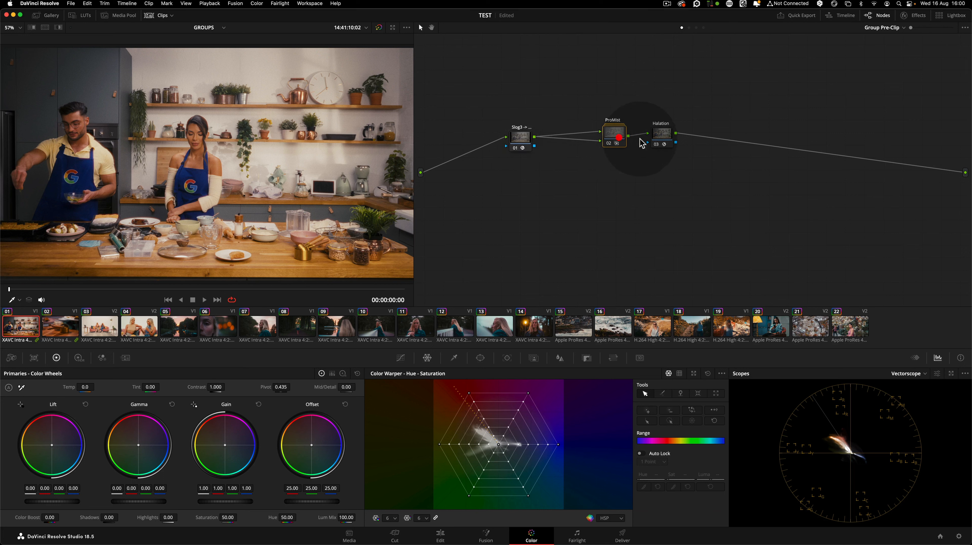
pyautogui.moveTo(666, 143); pyautogui.dragTo(664, 145)
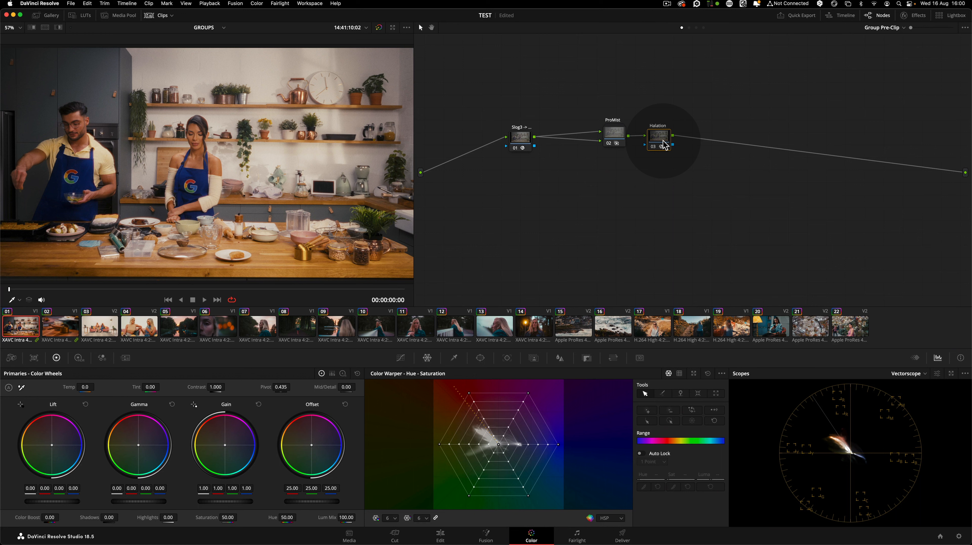
pyautogui.moveTo(621, 133); pyautogui.dragTo(596, 132)
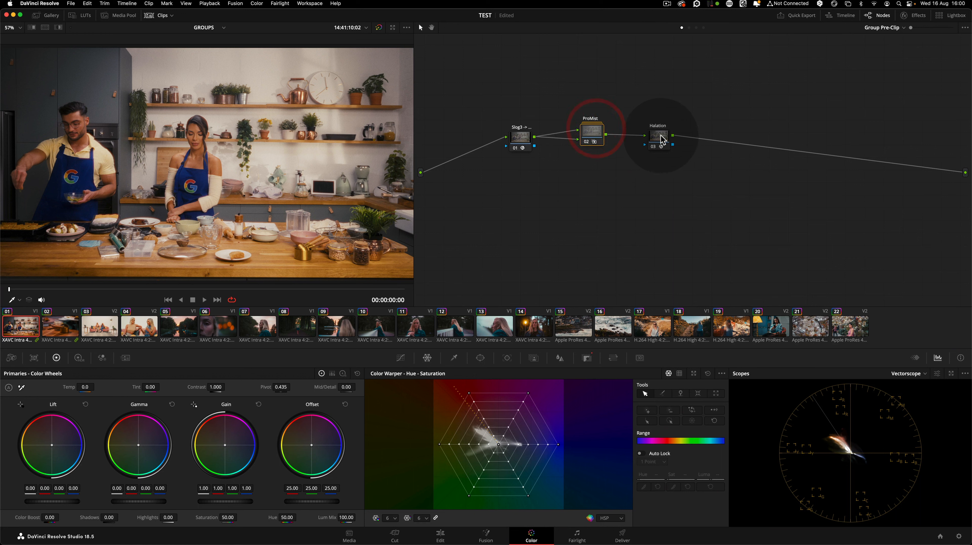
pyautogui.moveTo(662, 139); pyautogui.dragTo(636, 132)
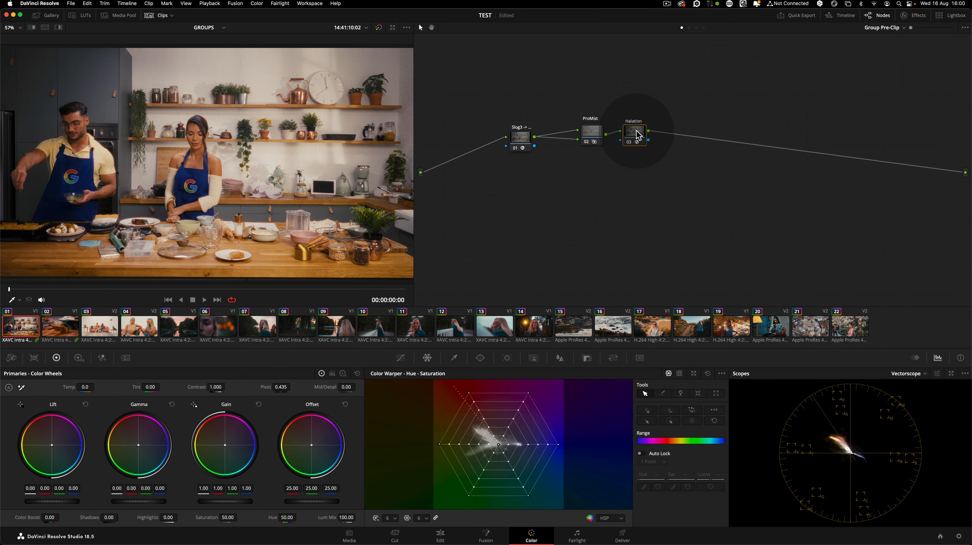
pyautogui.moveTo(636, 130); pyautogui.dragTo(638, 129)
# Select clip 3 and review its clip, group post-clip and timeline node graphs, comparing it against clips 4 and 5
pyautogui.click(84, 332)
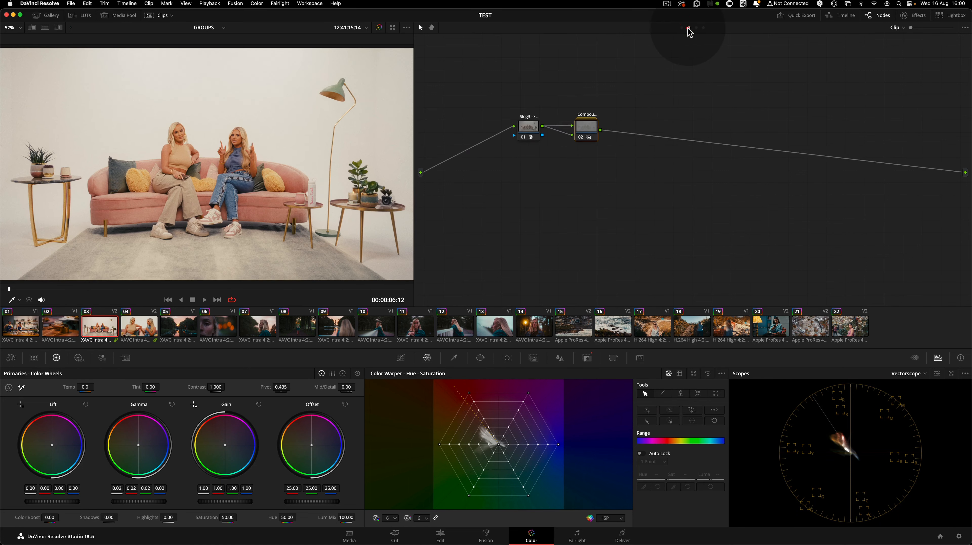
pyautogui.click(689, 28)
pyautogui.moveTo(440, 79); pyautogui.dragTo(941, 274)
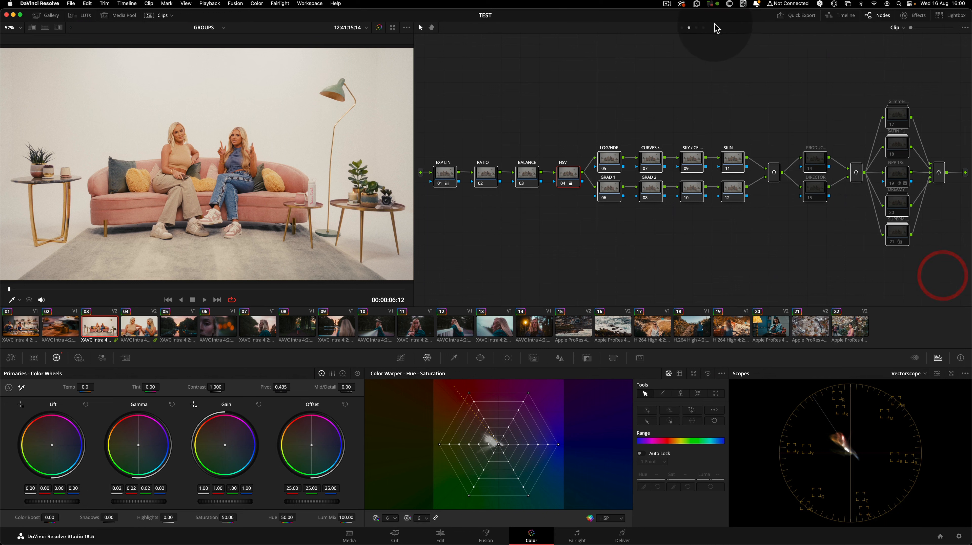
pyautogui.click(695, 28)
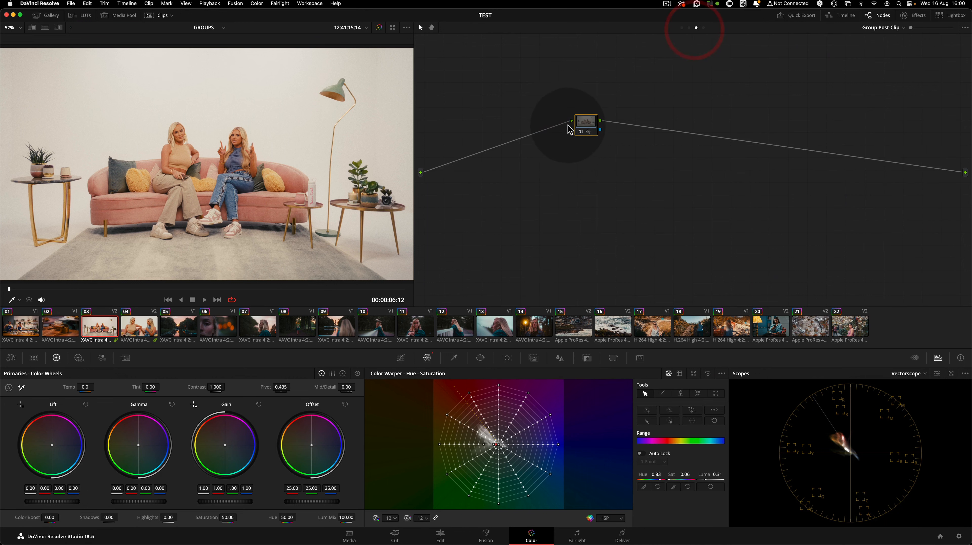
pyautogui.click(585, 129)
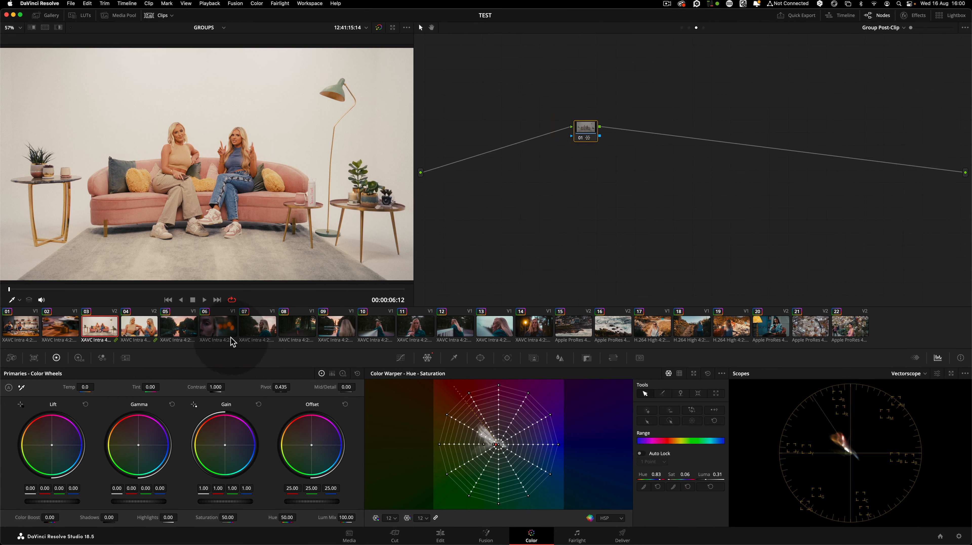
pyautogui.click(141, 328)
pyautogui.click(175, 327)
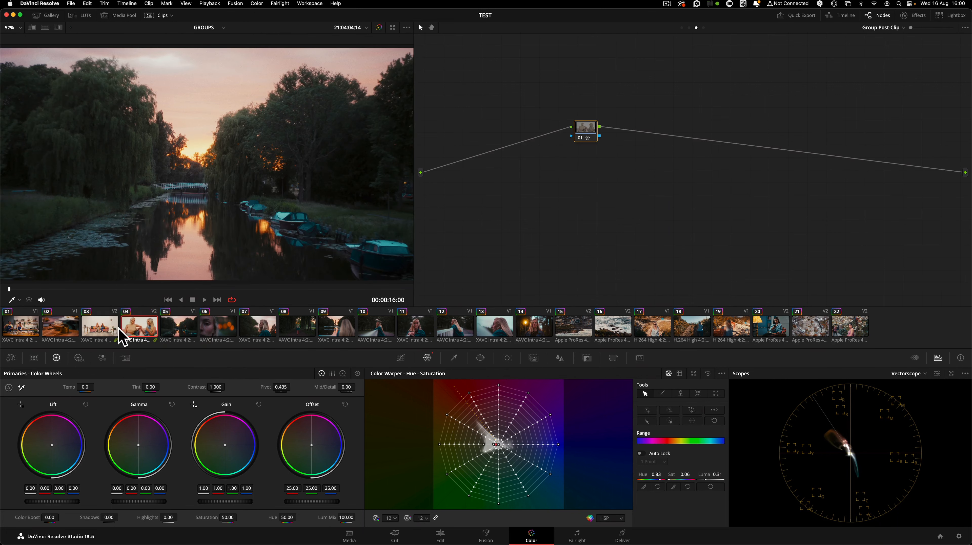
pyautogui.click(103, 328)
pyautogui.click(583, 134)
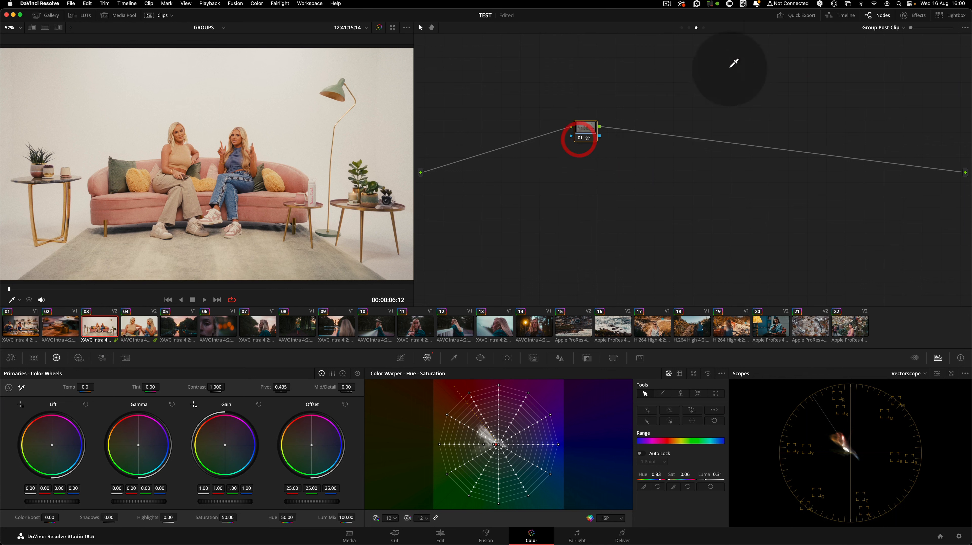
pyautogui.click(703, 27)
pyautogui.moveTo(928, 267); pyautogui.dragTo(957, 266)
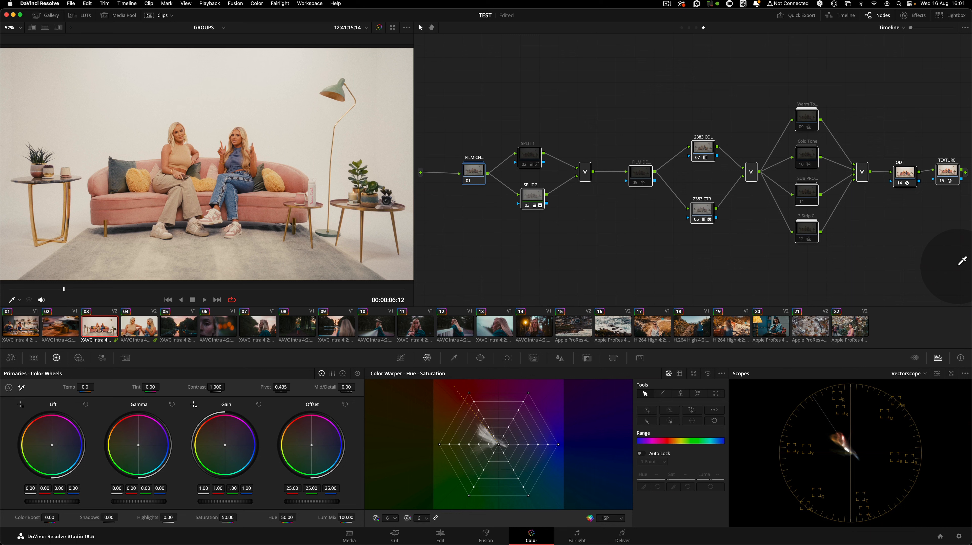
pyautogui.click(929, 261)
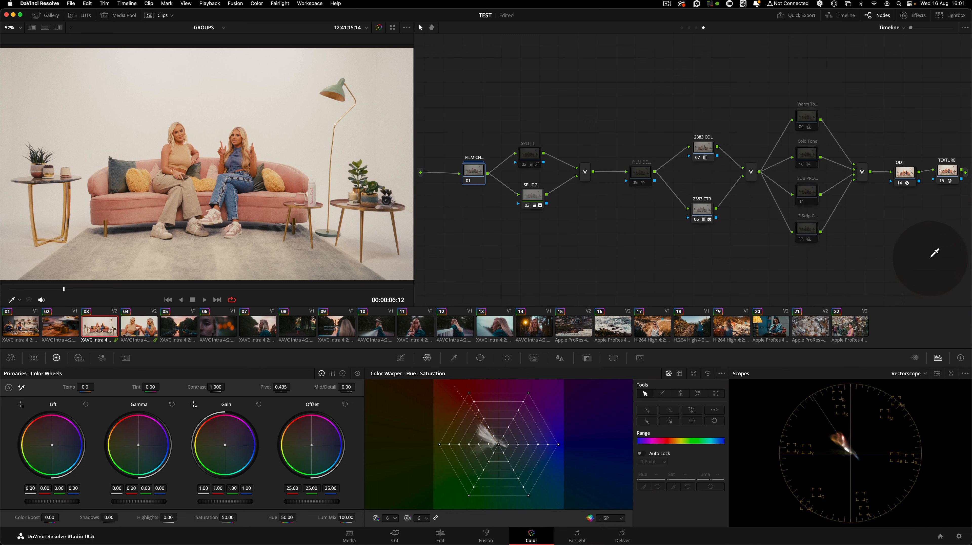